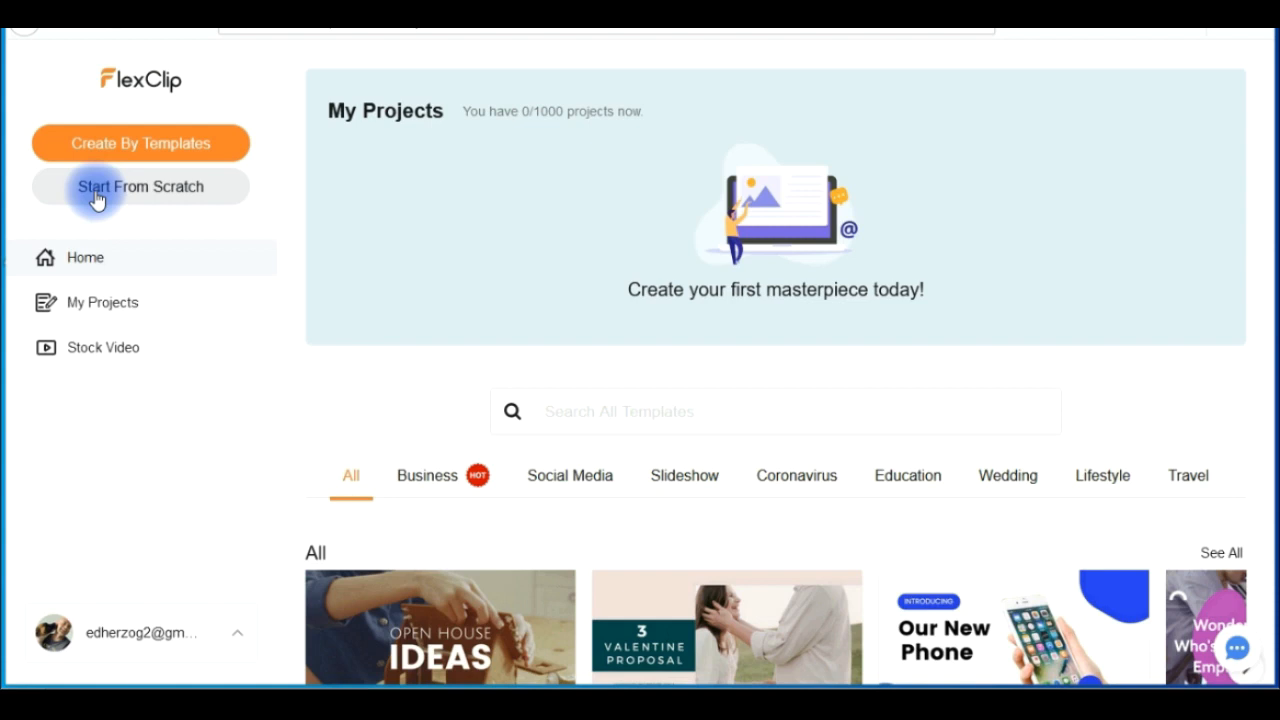
- Browse the template categories on the home page, paging through the How-to & Tutorial templates
{"action": "left_click", "coordinate": [146, 158]}
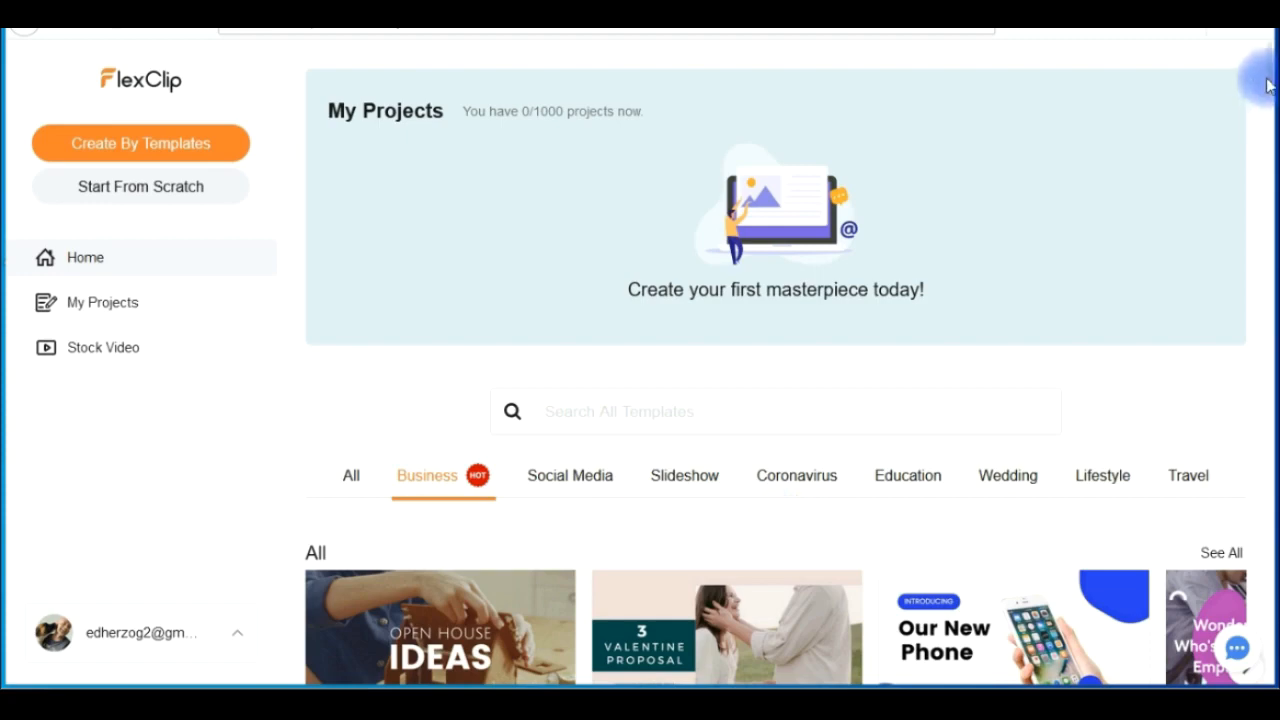
{"action": "left_click_drag", "start_coordinate": [1273, 84], "coordinate": [1256, 480]}
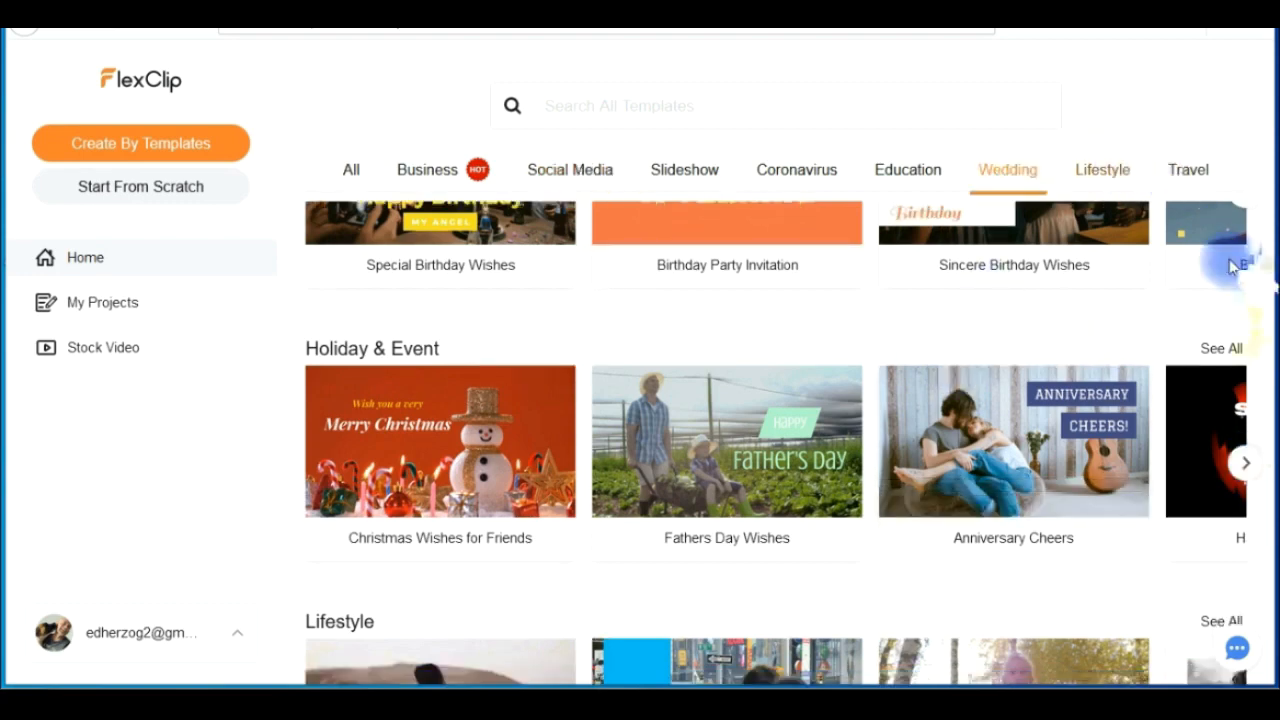
{"action": "left_click_drag", "start_coordinate": [1272, 265], "coordinate": [1268, 400]}
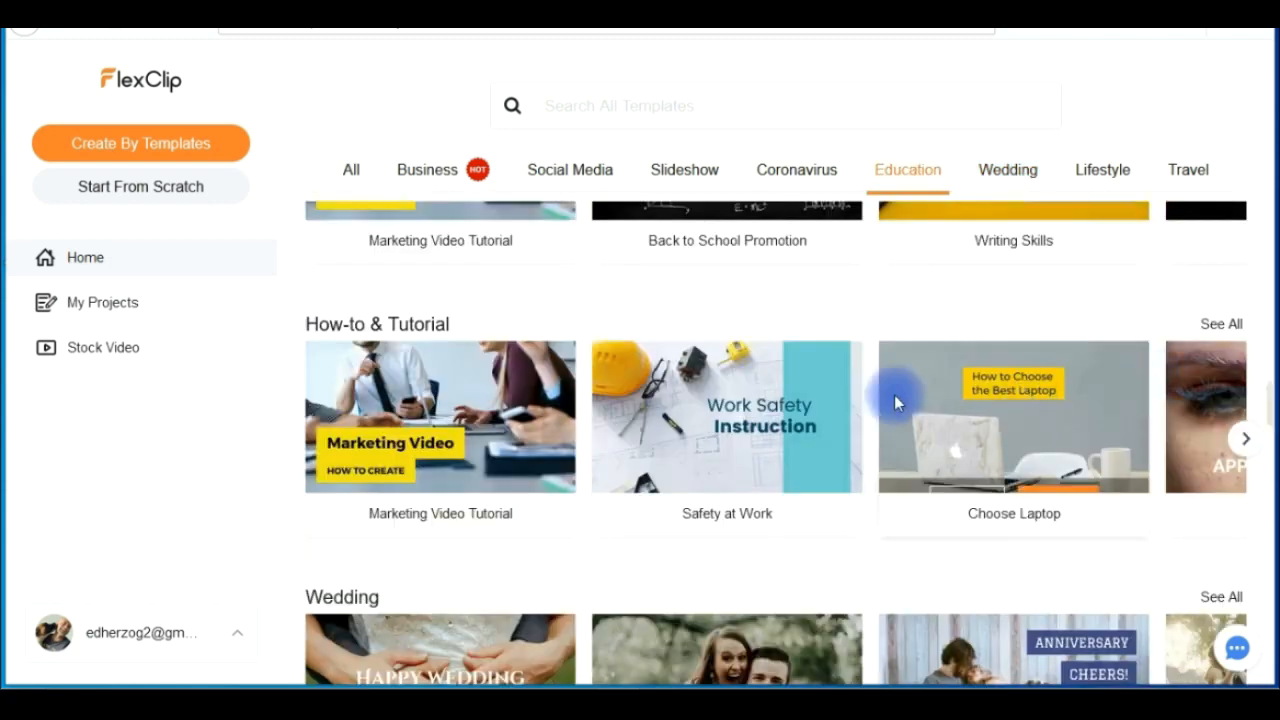
{"action": "left_click", "coordinate": [1245, 440]}
{"action": "left_click", "coordinate": [1245, 440]}
{"action": "left_click", "coordinate": [1245, 440]}
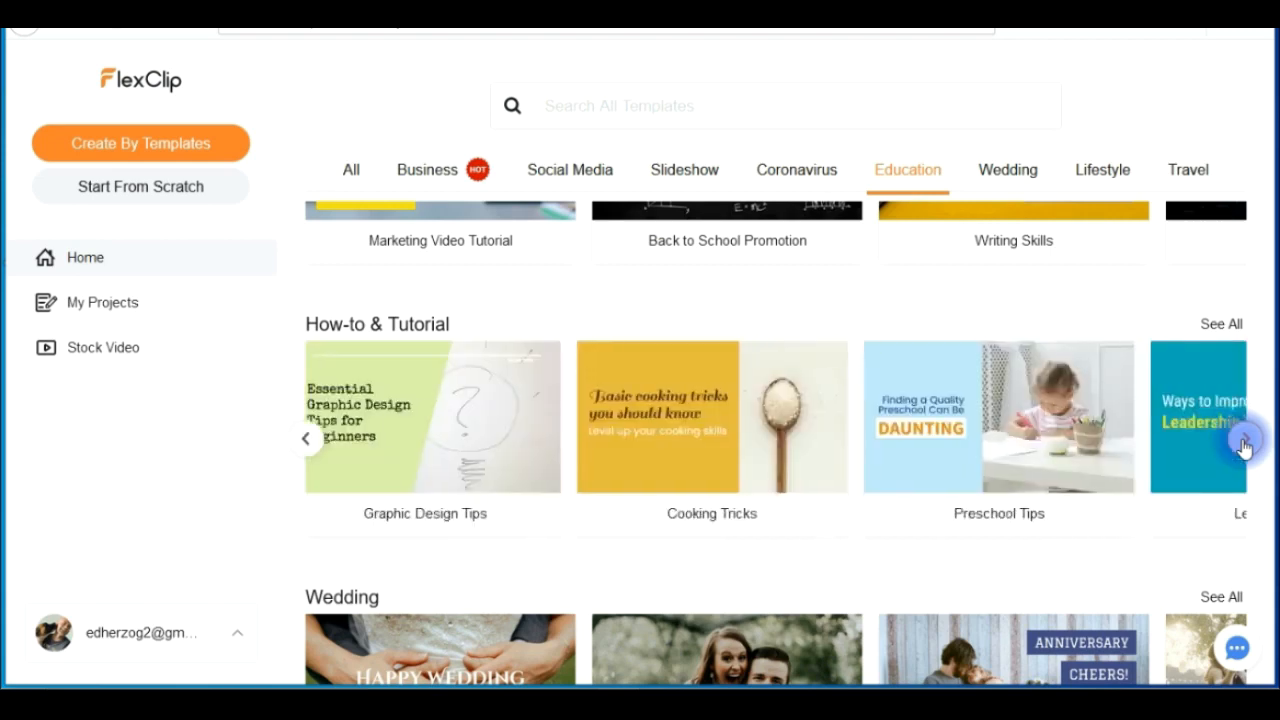
{"action": "left_click", "coordinate": [1245, 440]}
{"action": "left_click", "coordinate": [1245, 440]}
{"action": "left_click", "coordinate": [1245, 440]}
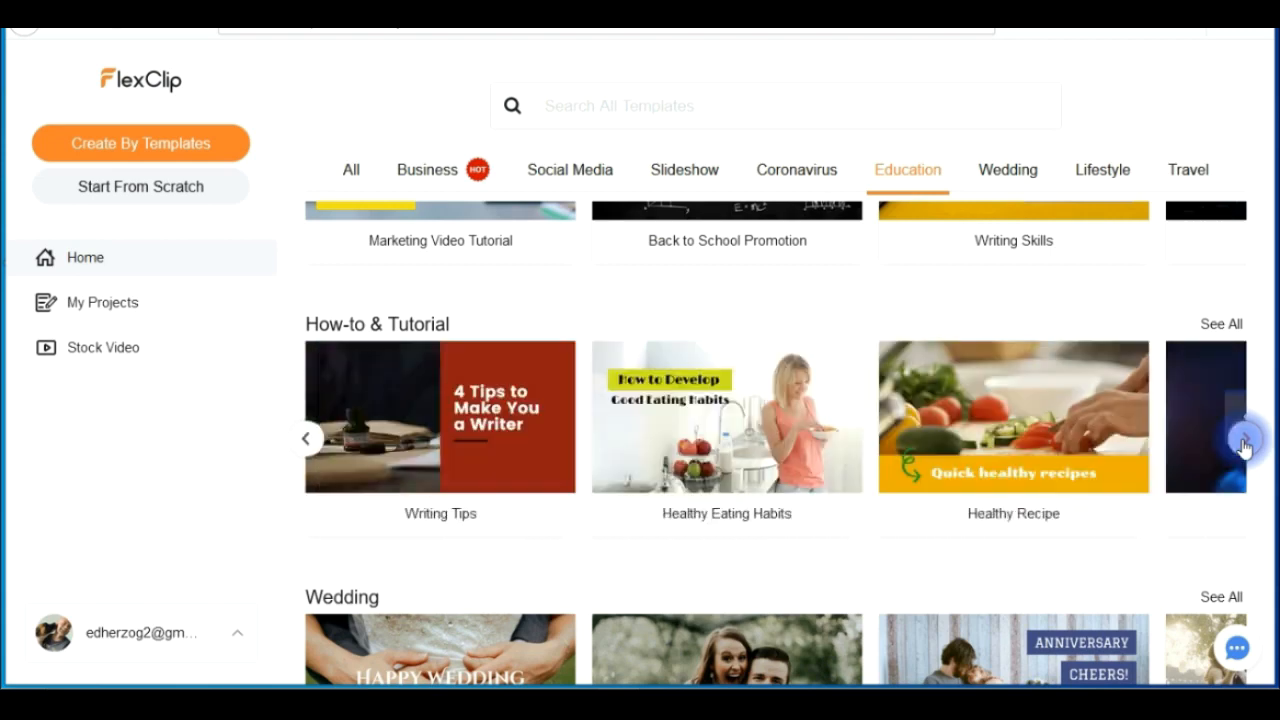
{"action": "left_click", "coordinate": [1221, 324]}
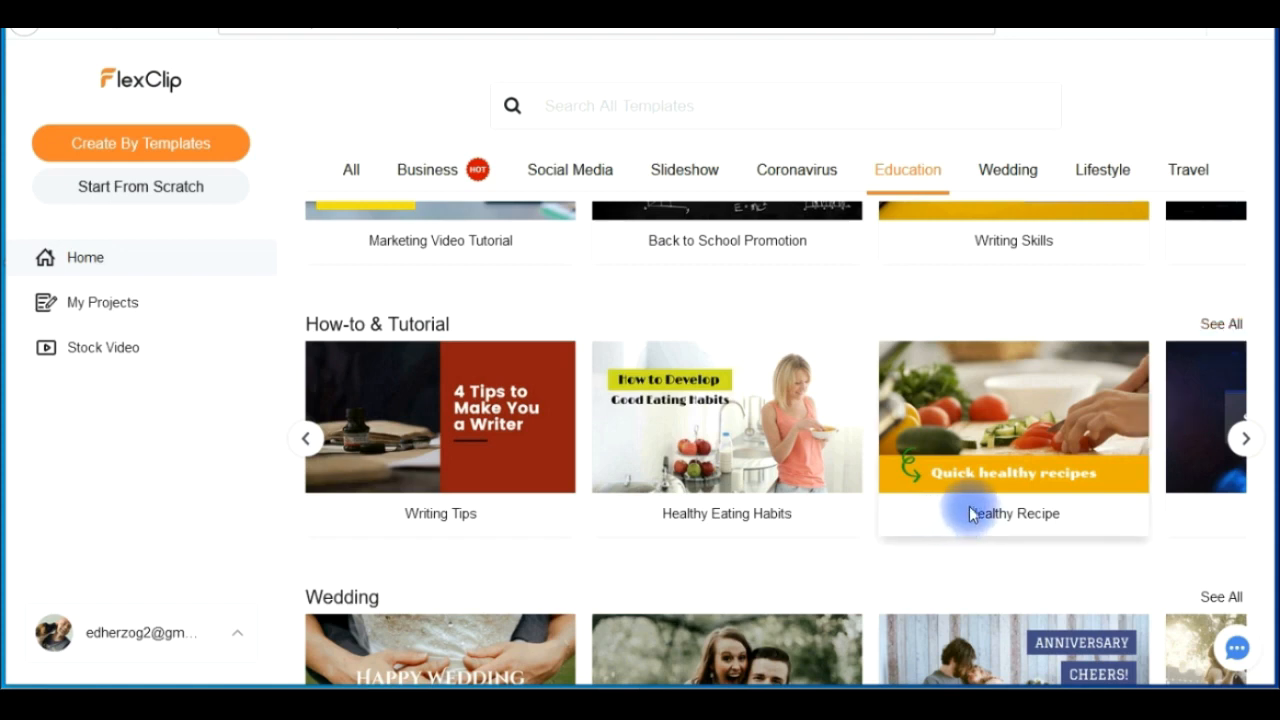
{"action": "mouse_move", "coordinate": [929, 474]}
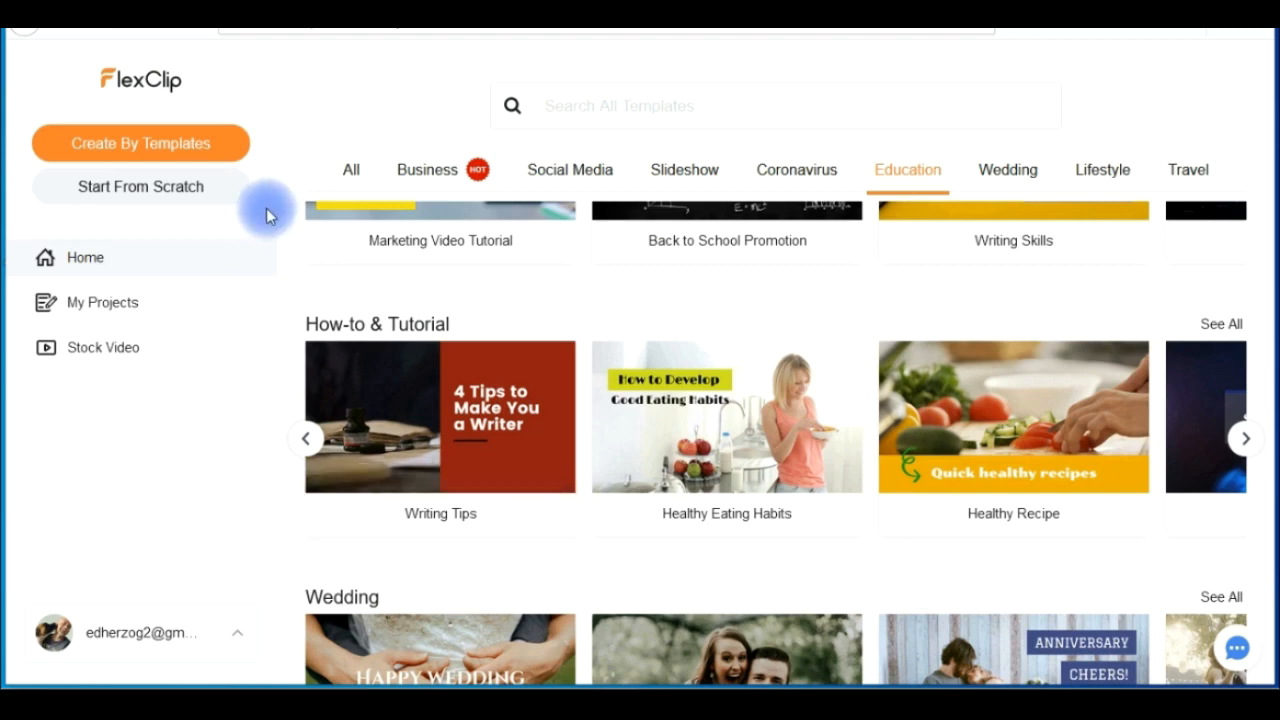
- Open the full template library and look through its categories and the All Templates listing
{"action": "left_click", "coordinate": [152, 146]}
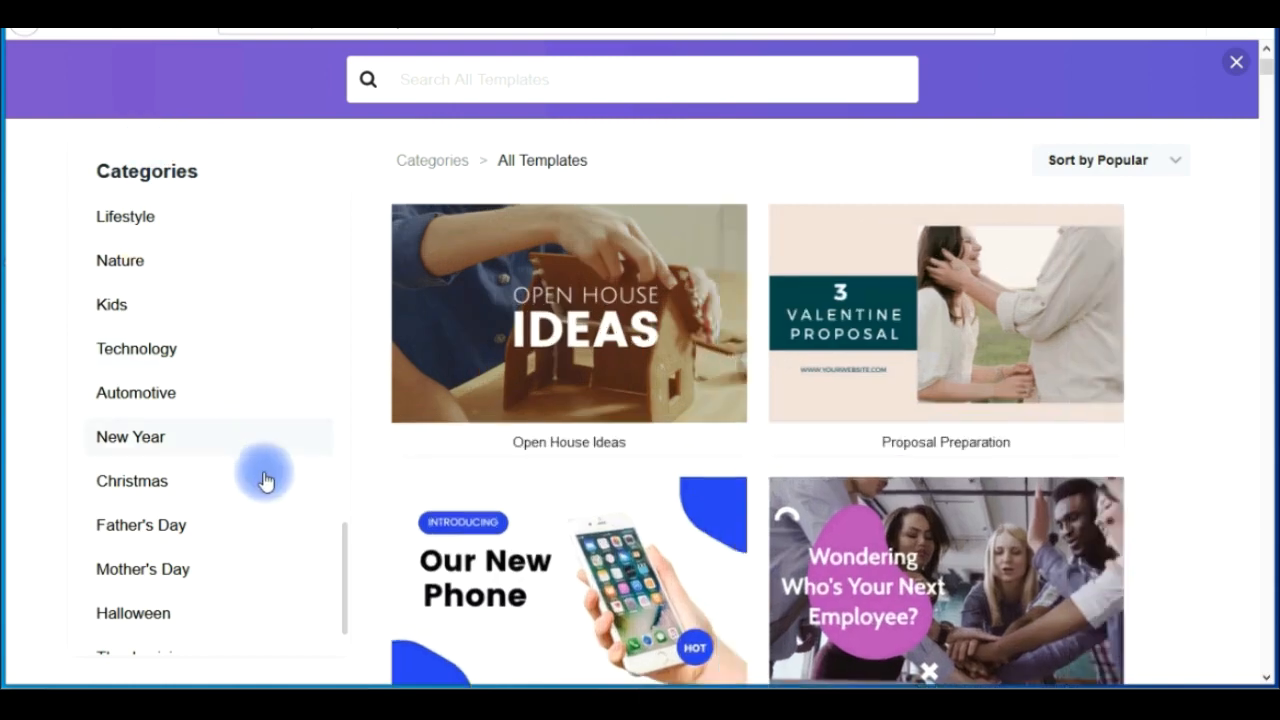
{"action": "mouse_move", "coordinate": [349, 286]}
{"action": "left_mouse_down"}
{"action": "mouse_move", "coordinate": [357, 680]}
{"action": "mouse_move", "coordinate": [346, 277]}
{"action": "left_mouse_up"}
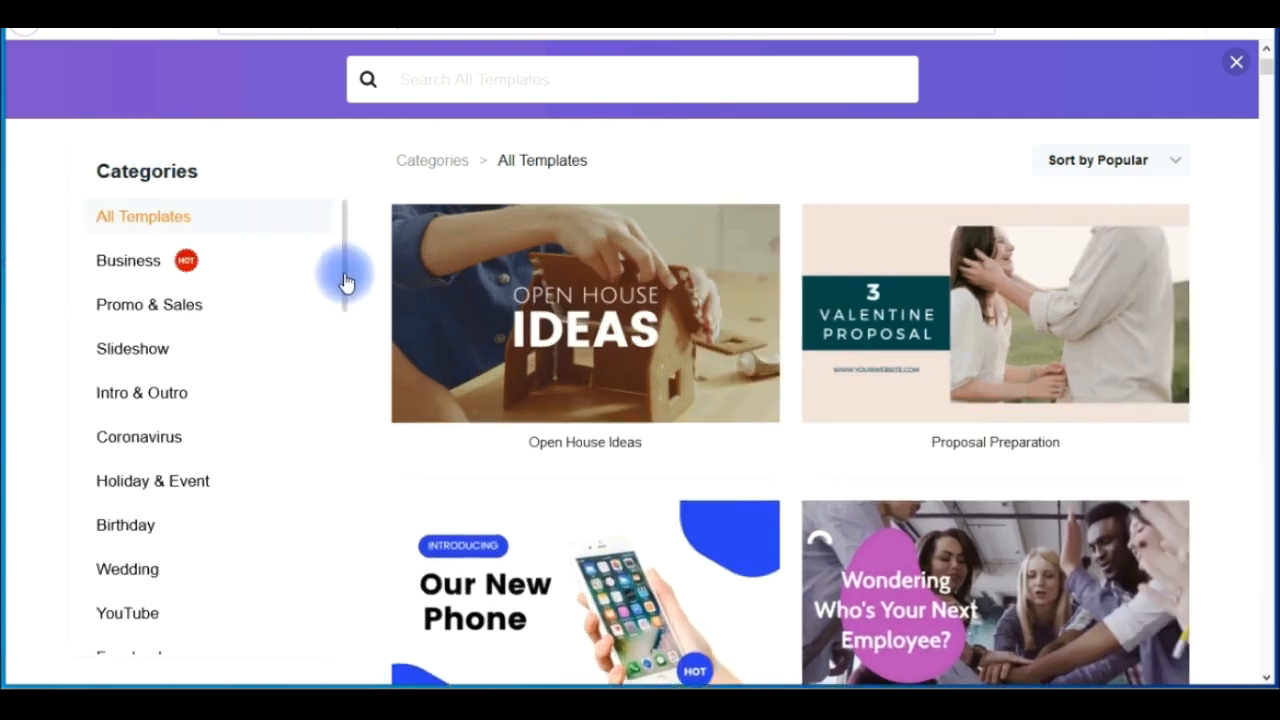
{"action": "mouse_move", "coordinate": [1131, 252]}
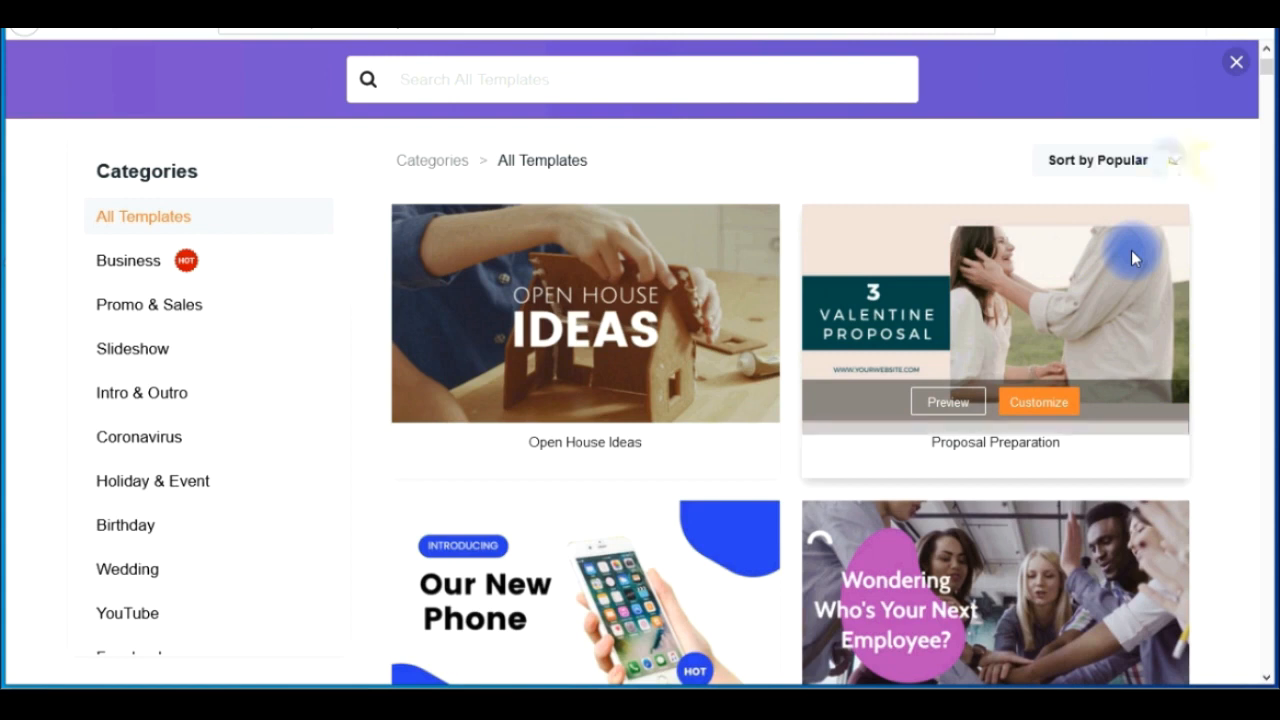
{"action": "mouse_move", "coordinate": [1114, 162]}
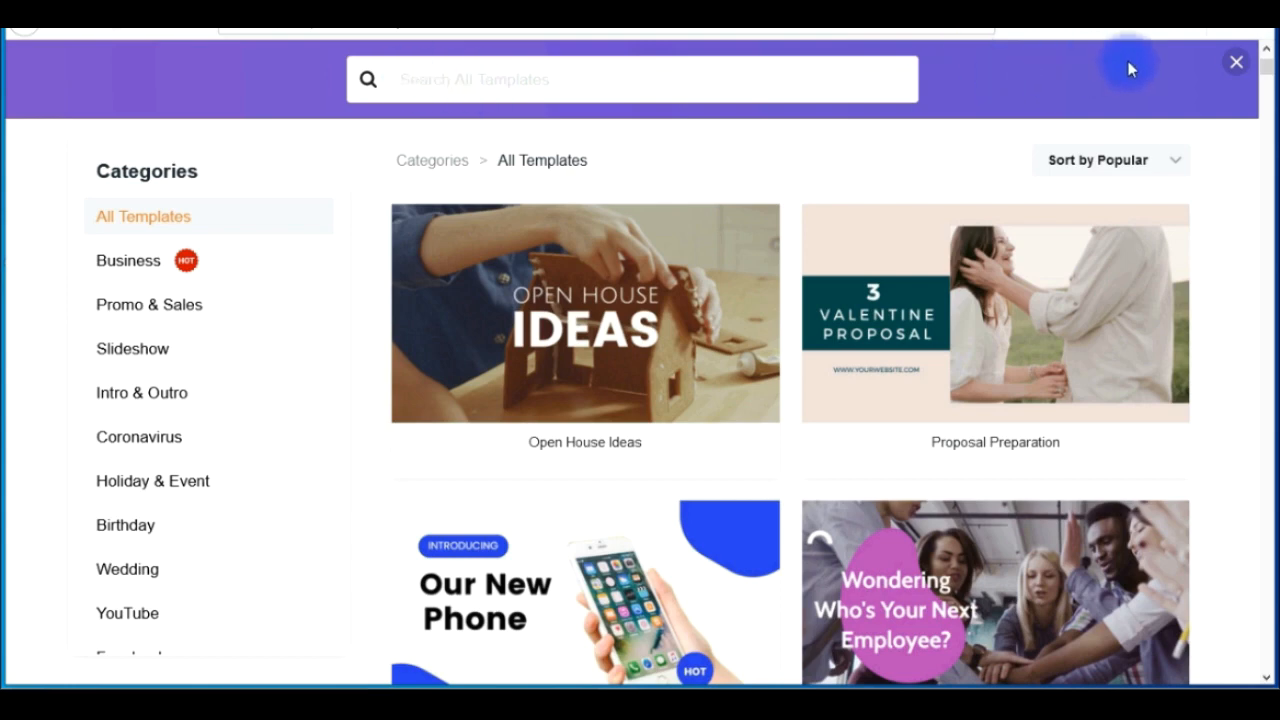
{"action": "left_click_drag", "start_coordinate": [1266, 62], "coordinate": [1268, 677]}
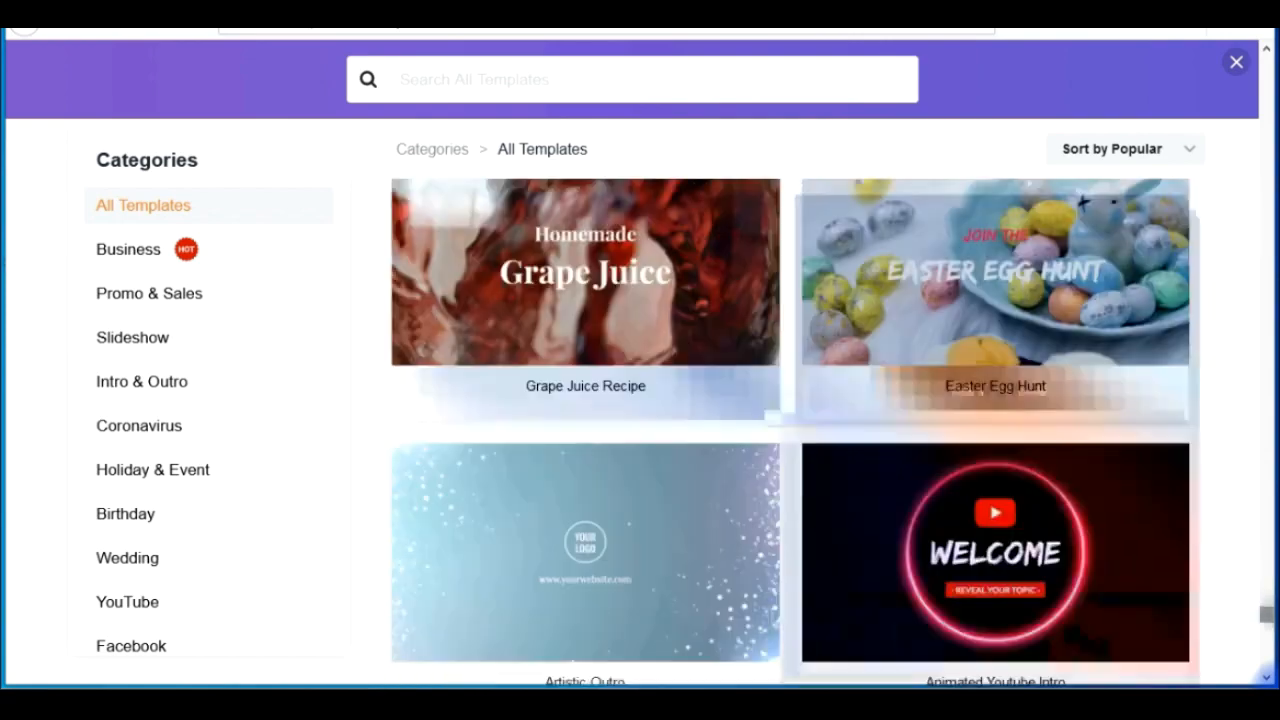
{"action": "left_click_drag", "start_coordinate": [1266, 610], "coordinate": [1272, 508]}
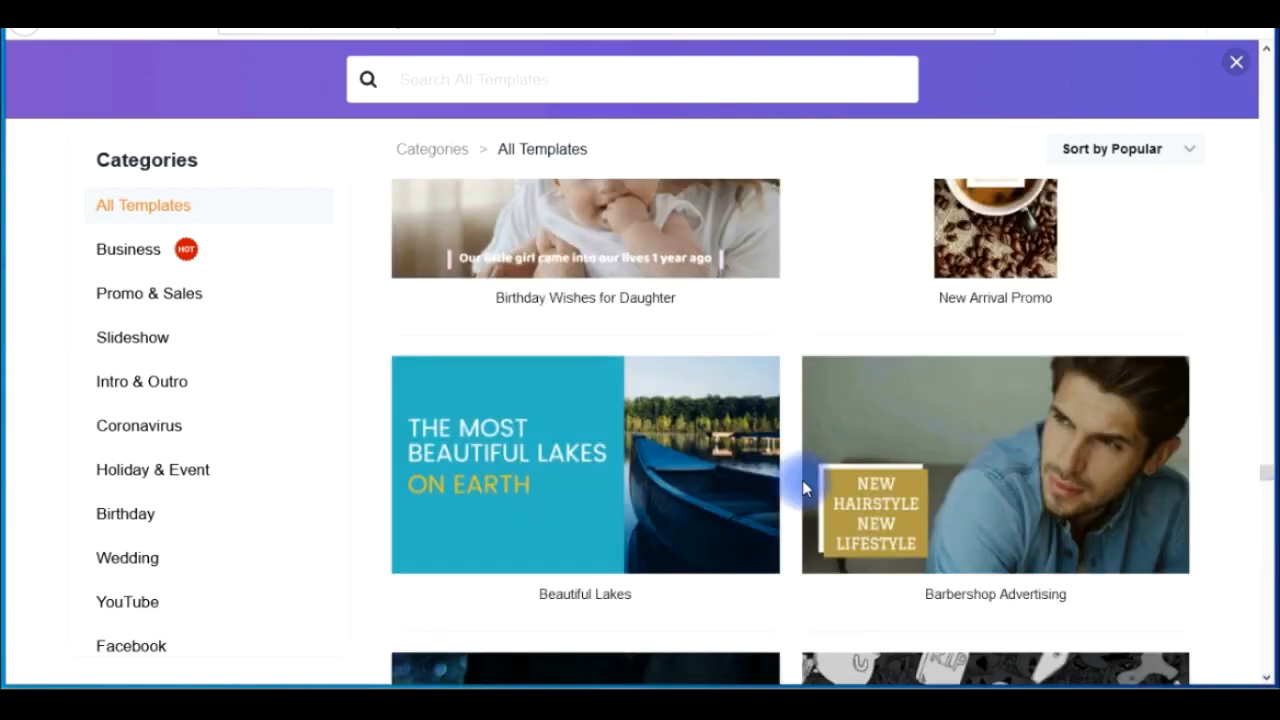
- Filter the templates to the Business category and open the Marketing Video Tutorial template for customizing
{"action": "left_click", "coordinate": [134, 252]}
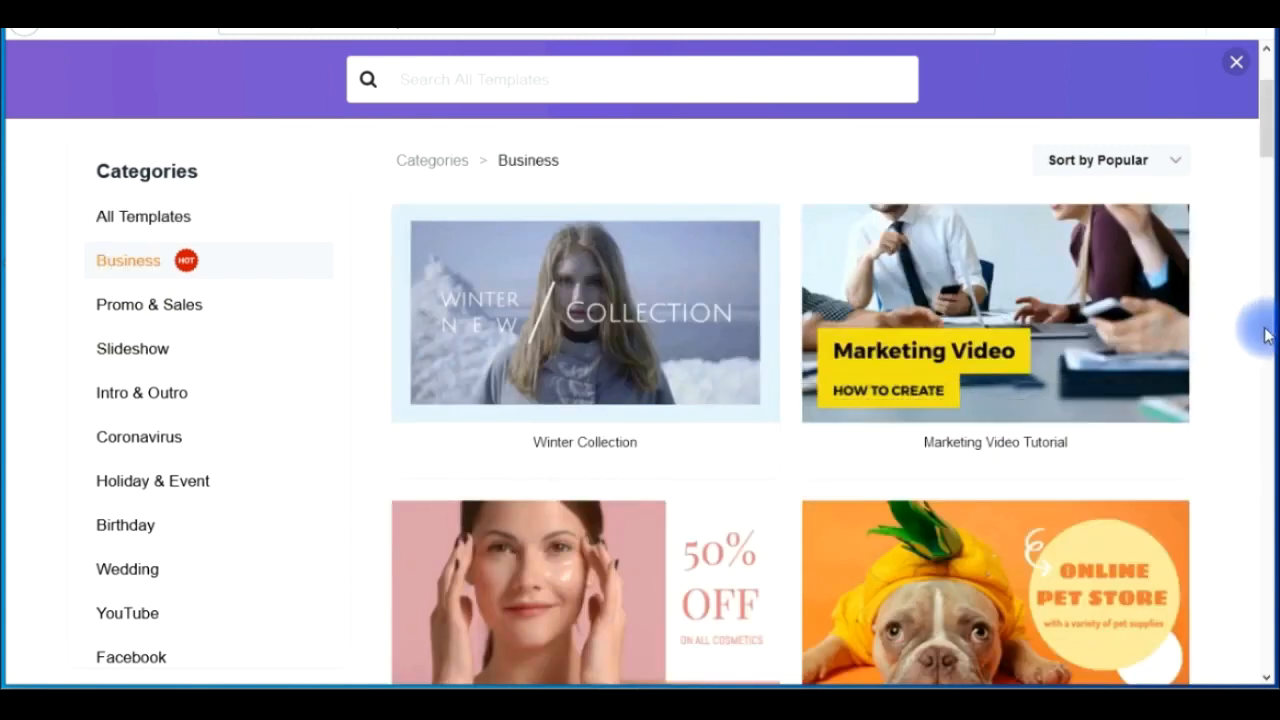
{"action": "mouse_move", "coordinate": [1000, 271]}
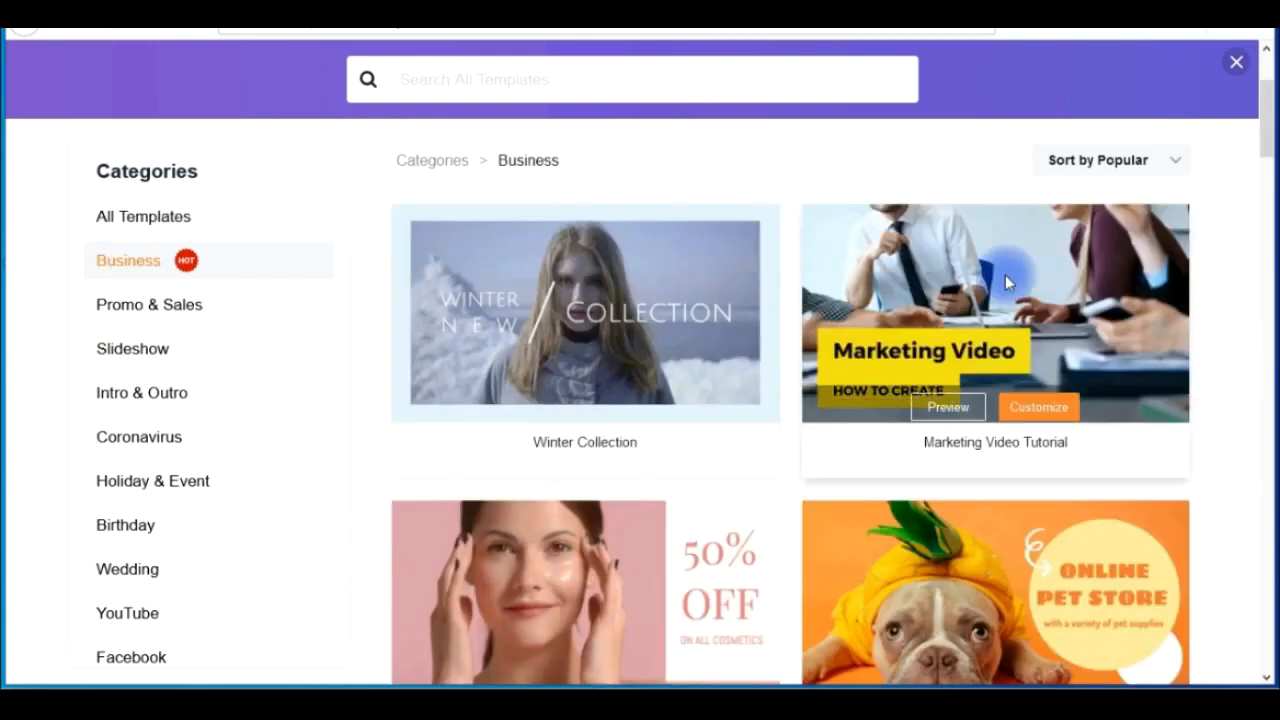
{"action": "left_click", "coordinate": [1038, 403]}
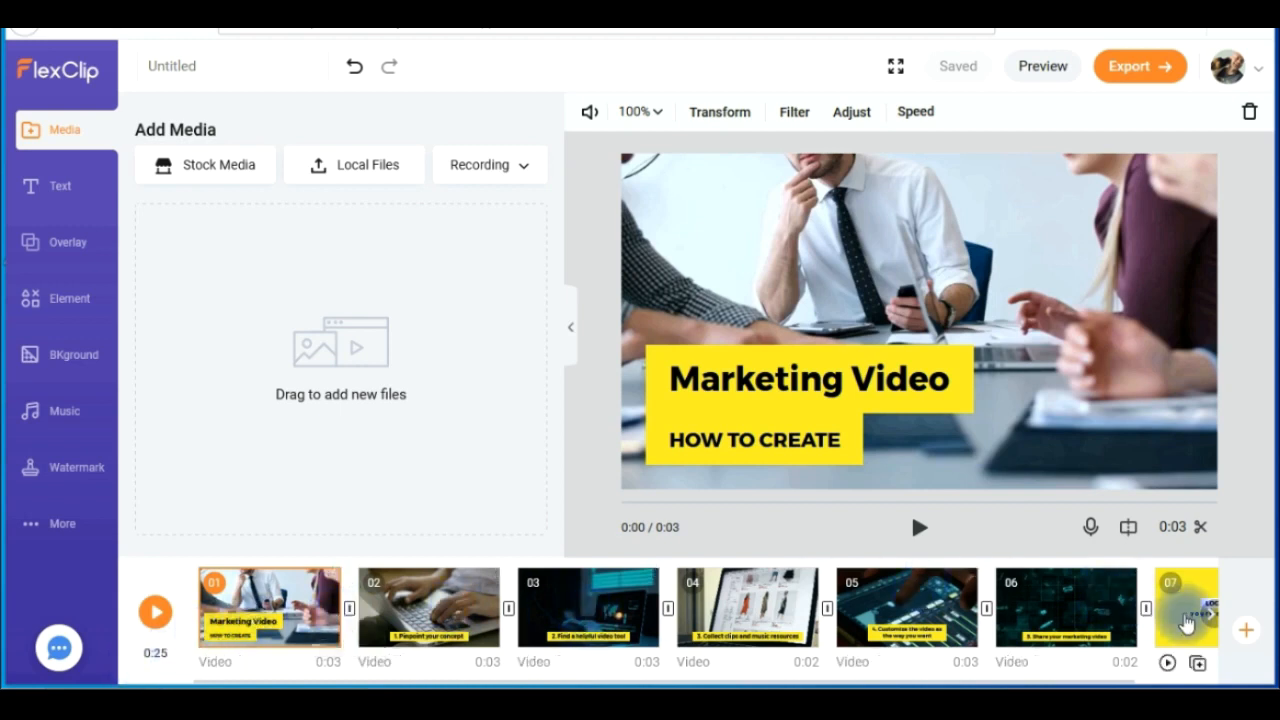
- Look through the storyboard to the final logo scene and back, and show scene 3 in the preview
{"action": "left_click", "coordinate": [1210, 614]}
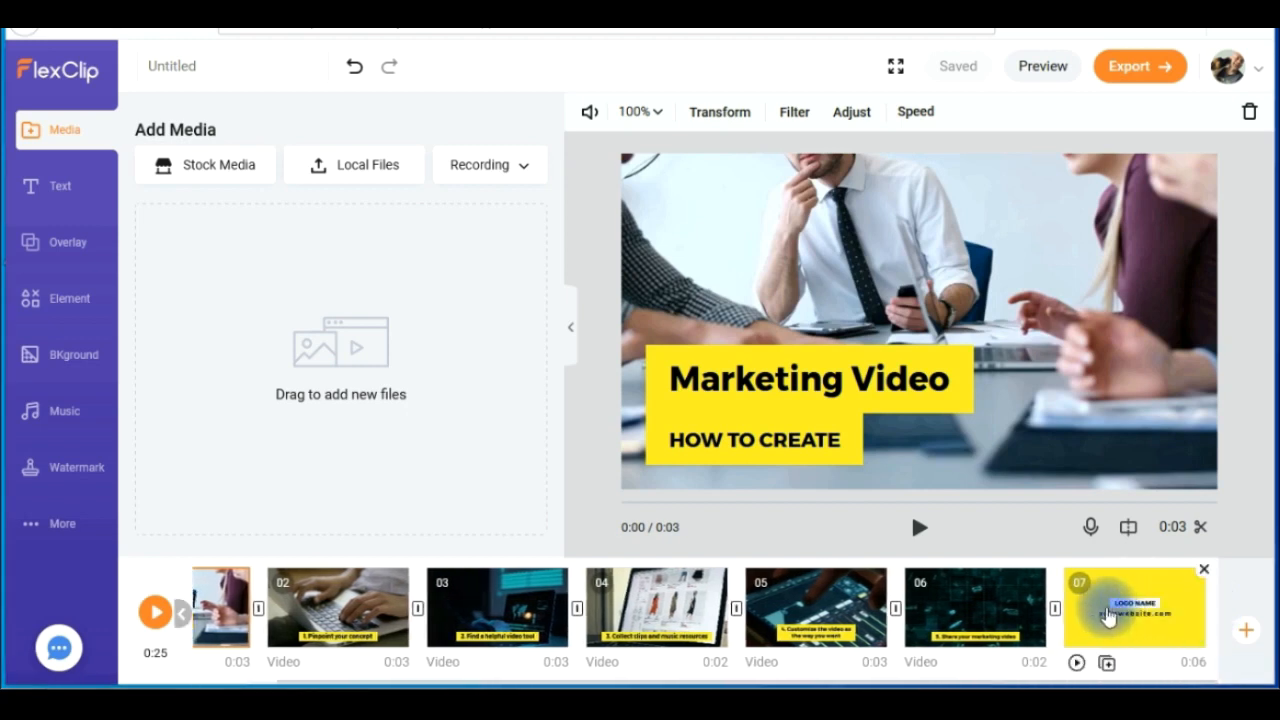
{"action": "left_click", "coordinate": [183, 614]}
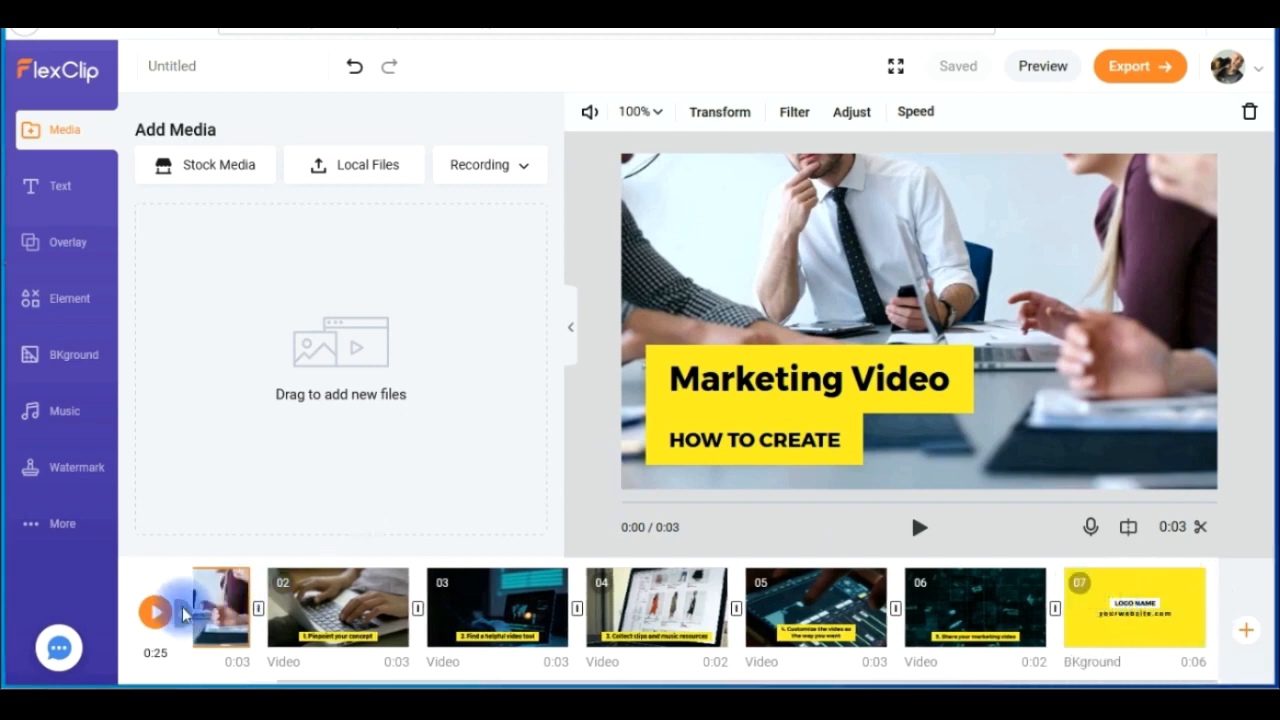
{"action": "mouse_move", "coordinate": [245, 615]}
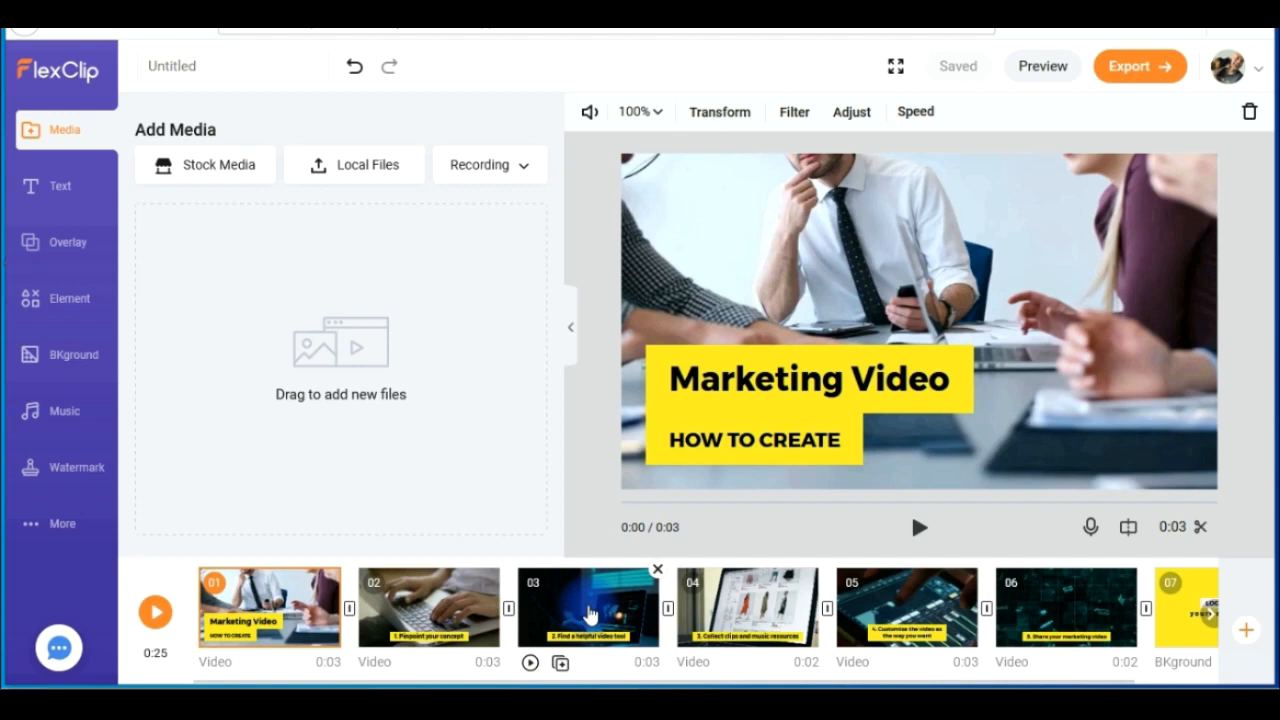
{"action": "left_click_drag", "start_coordinate": [590, 612], "coordinate": [585, 568]}
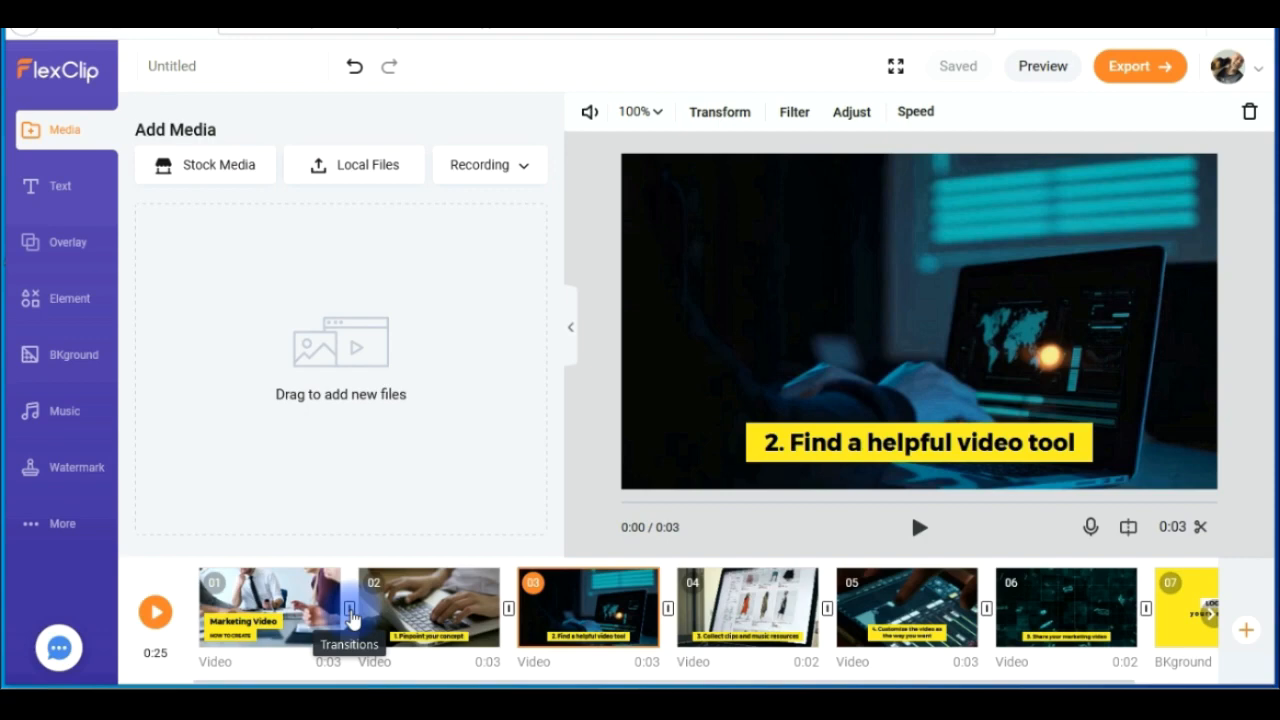
- Examine the transition effects offered between scenes 1 and 2 and leave without applying one
{"action": "left_click", "coordinate": [350, 610]}
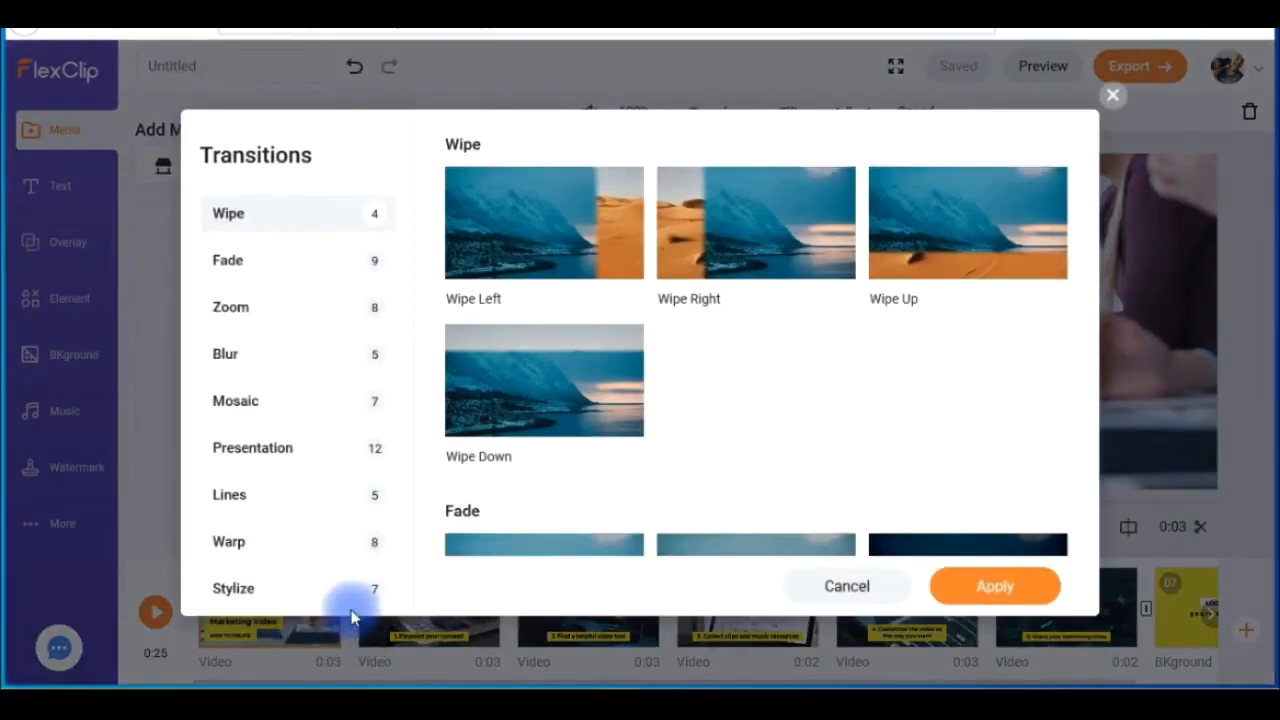
{"action": "scroll", "coordinate": [1080, 337], "scroll_direction": "down", "scroll_amount": 20}
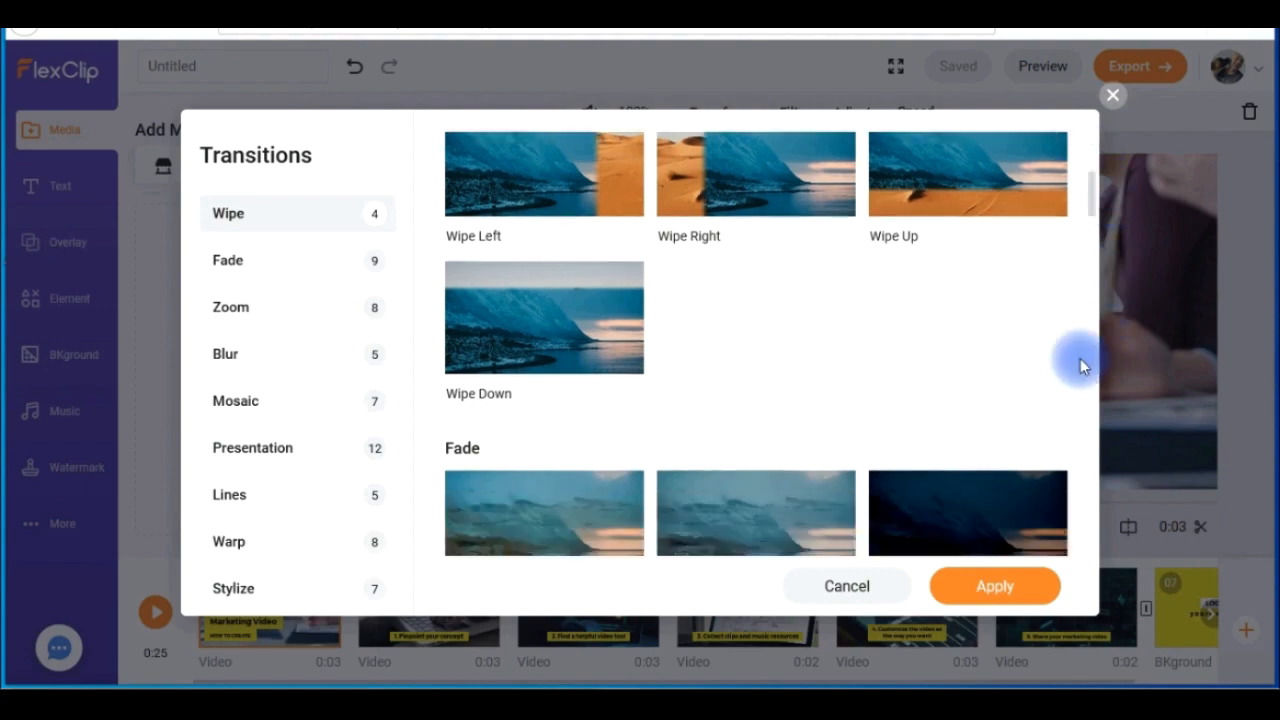
{"action": "left_click_drag", "start_coordinate": [1083, 457], "coordinate": [1097, 327]}
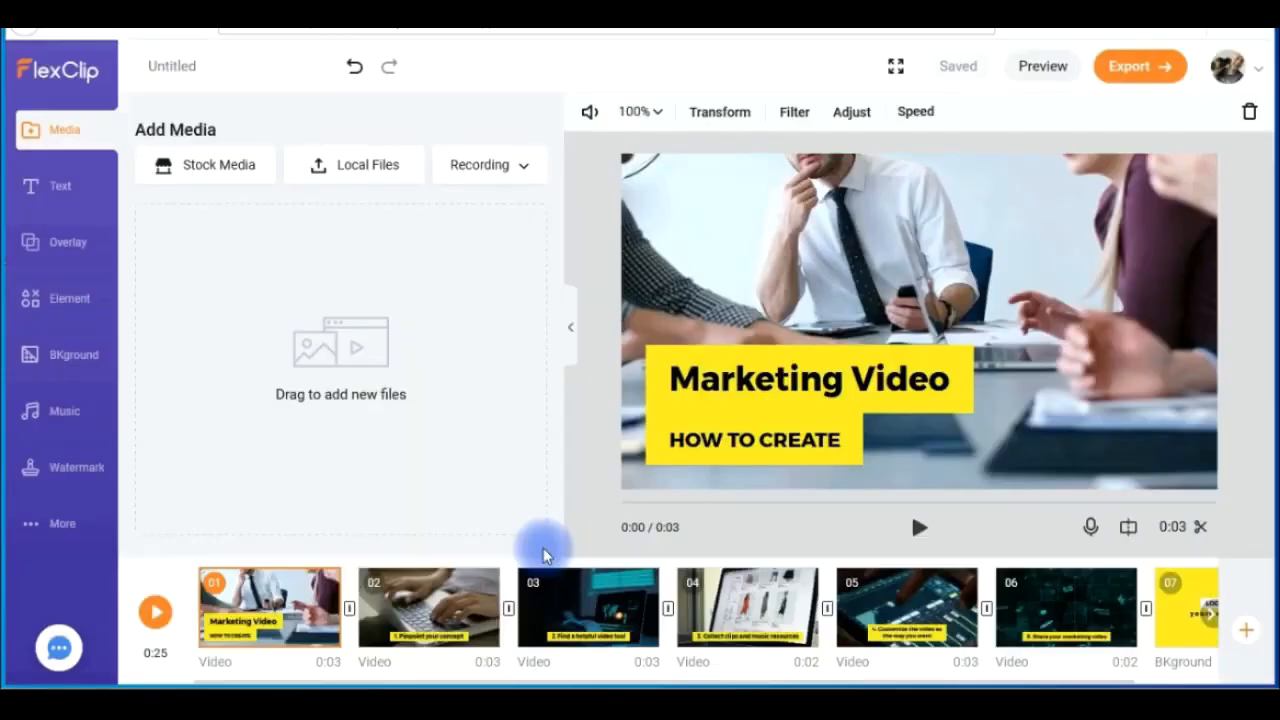
- Open the stock media library for a new scene and show the animal stock videos
{"action": "mouse_move", "coordinate": [1237, 617]}
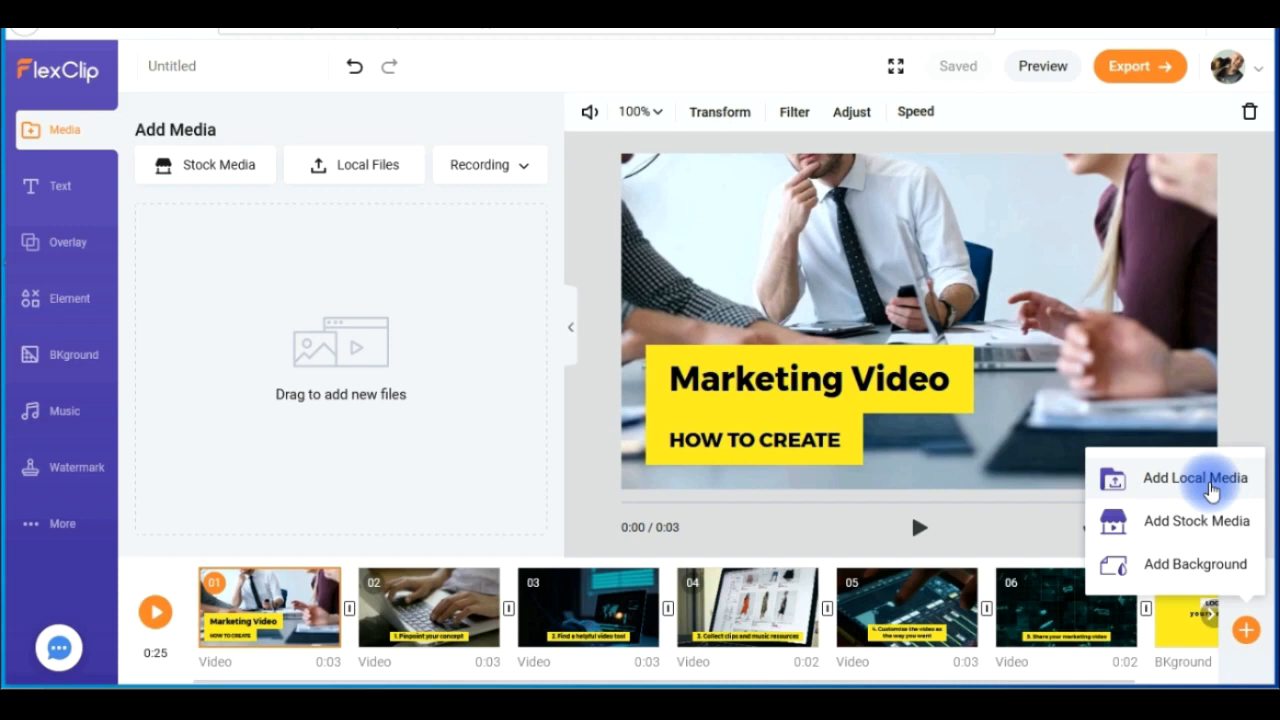
{"action": "left_click", "coordinate": [1155, 524]}
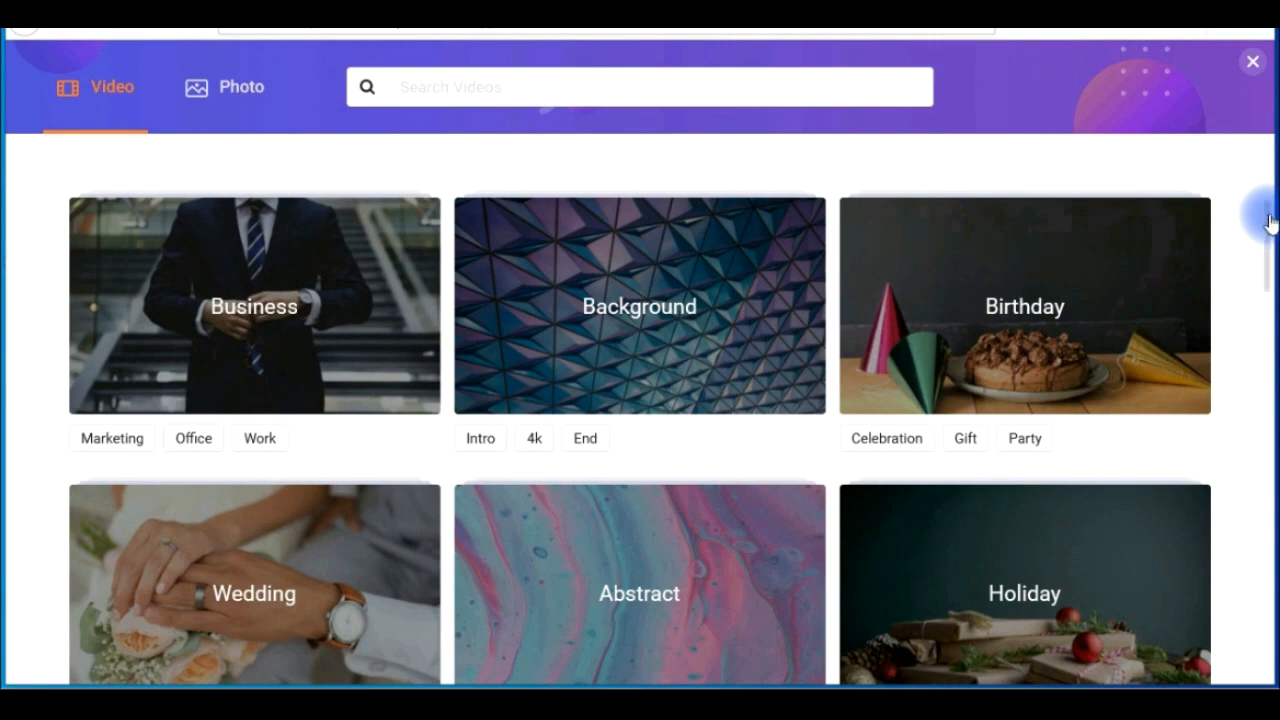
{"action": "left_click_drag", "start_coordinate": [1269, 226], "coordinate": [1270, 538]}
{"action": "left_click", "coordinate": [977, 300]}
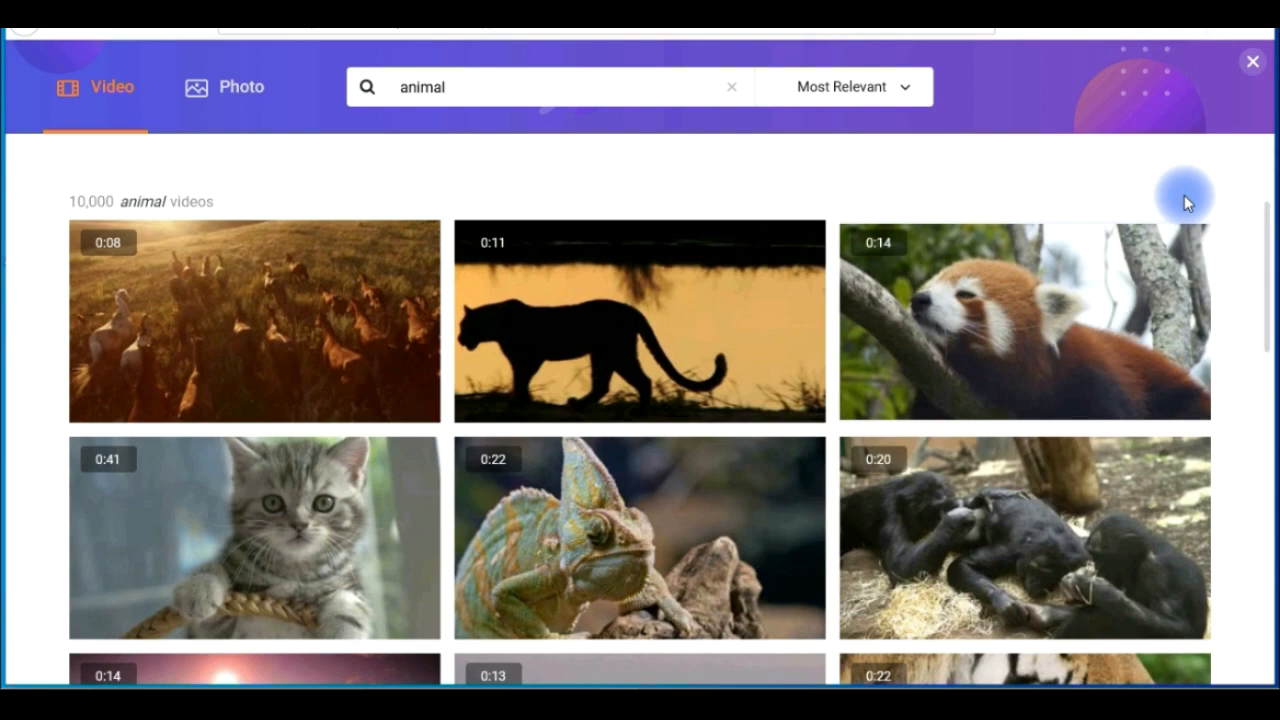
- Switch the stock library to photos, look through the transportation photos, and return to the editor
{"action": "left_click", "coordinate": [258, 95]}
{"action": "scroll", "coordinate": [1243, 420], "scroll_direction": "down", "scroll_amount": 10}
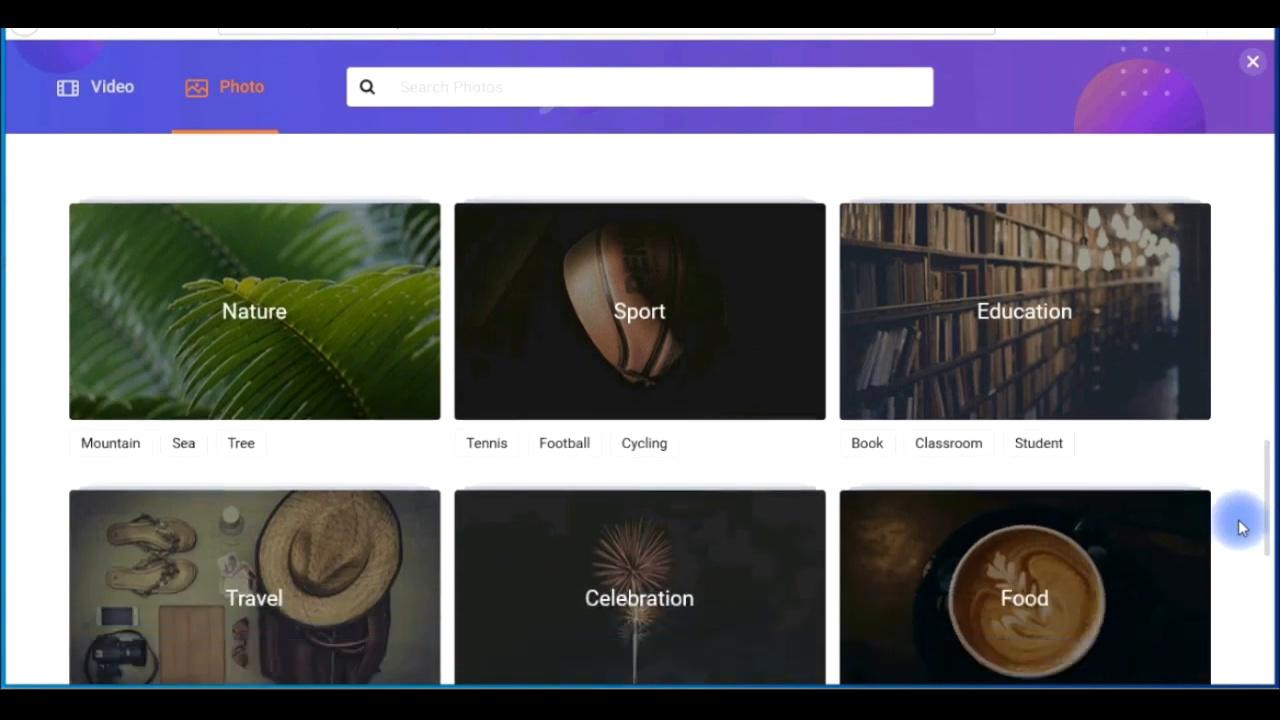
{"action": "scroll", "coordinate": [1240, 530], "scroll_direction": "down", "scroll_amount": 8}
{"action": "left_click", "coordinate": [1010, 378]}
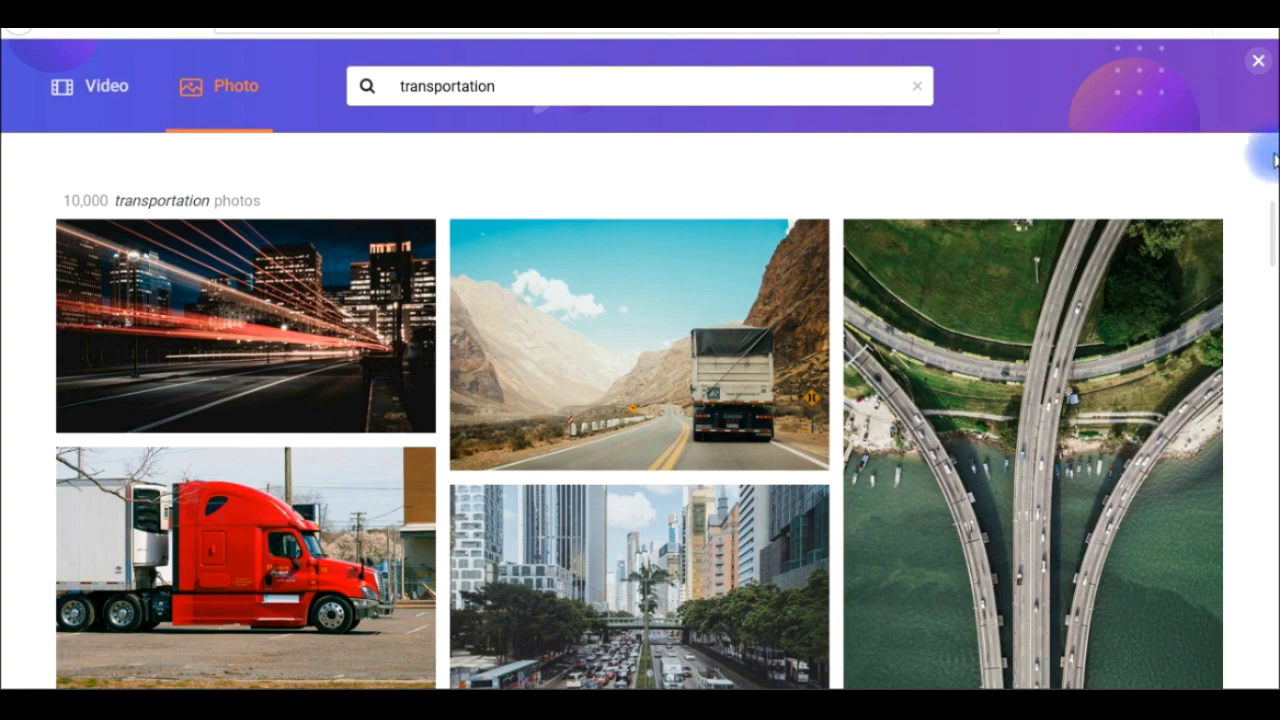
{"action": "scroll", "coordinate": [1266, 300], "scroll_direction": "down", "scroll_amount": 10}
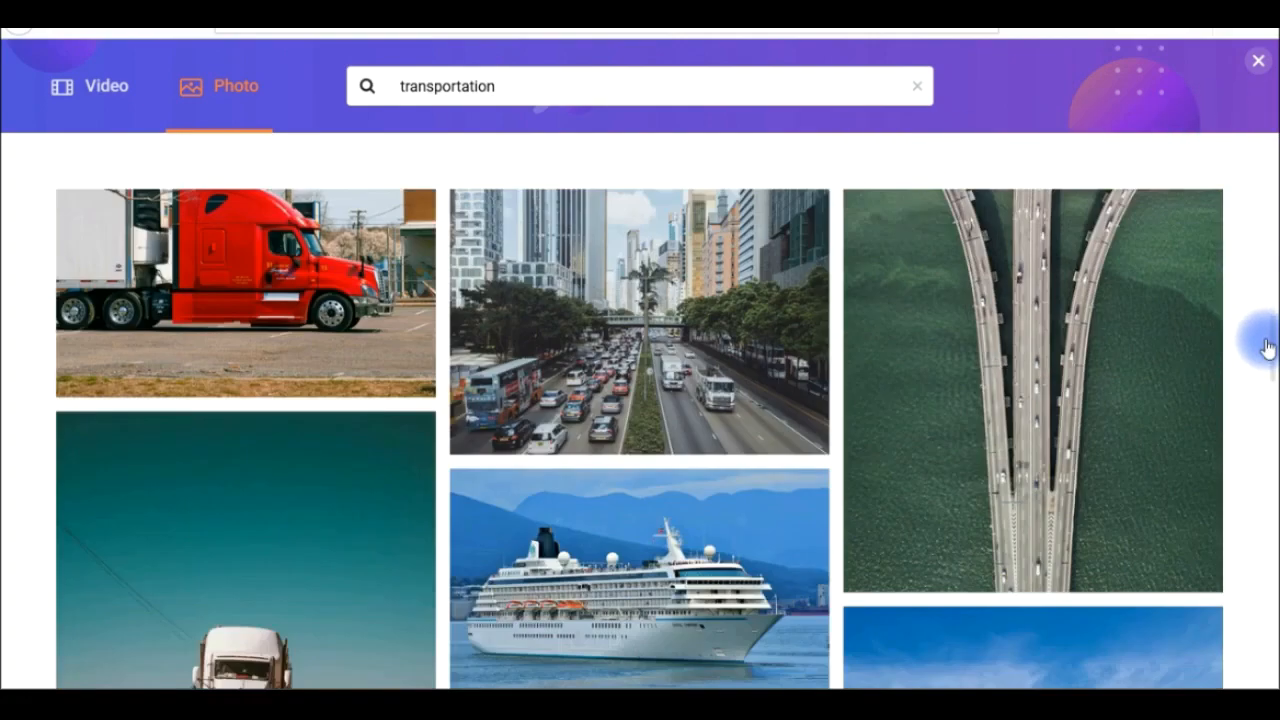
{"action": "scroll", "coordinate": [1255, 455], "scroll_direction": "down", "scroll_amount": 5}
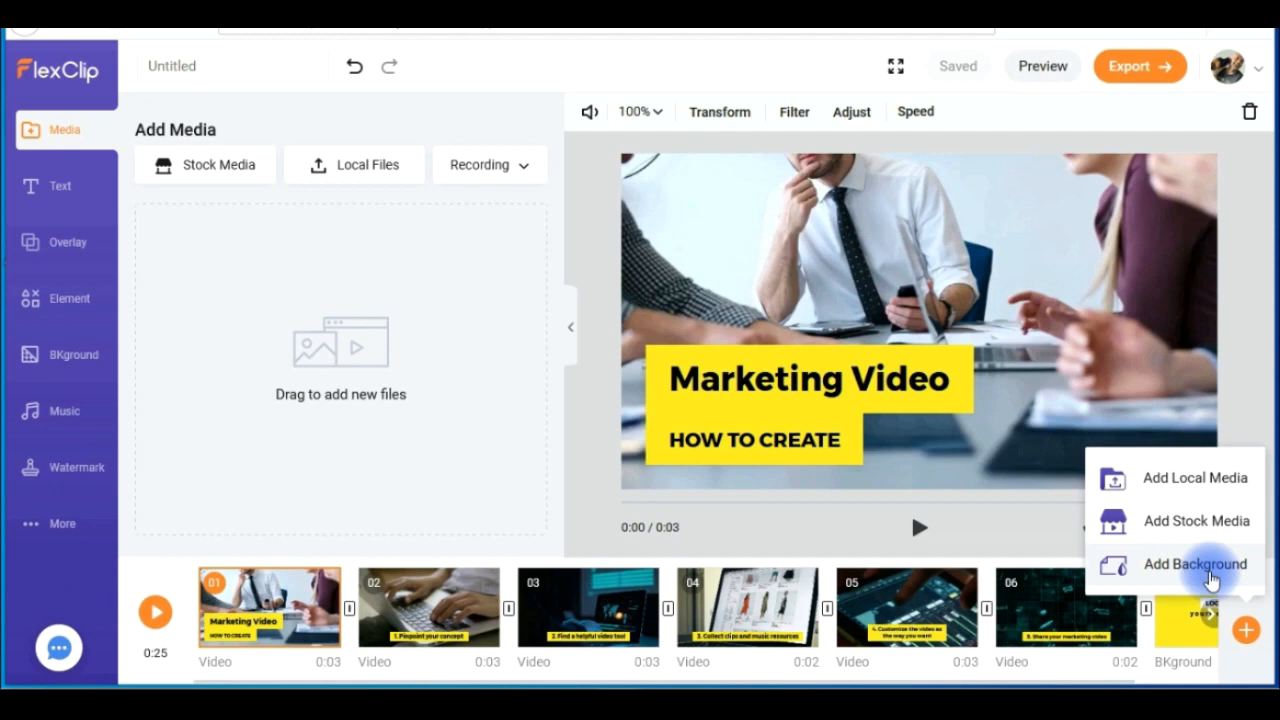
- Add a blank background scene after scene 1 and delete it again
{"action": "left_click", "coordinate": [1195, 565]}
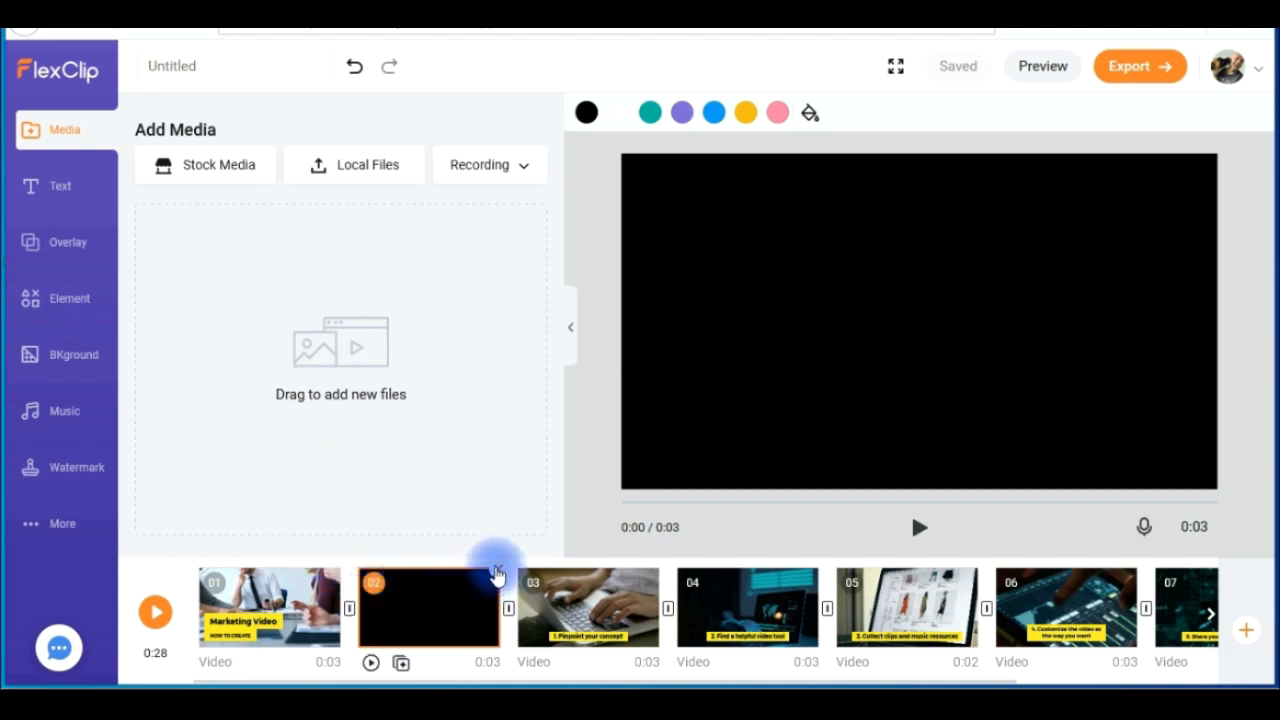
{"action": "left_click", "coordinate": [498, 569]}
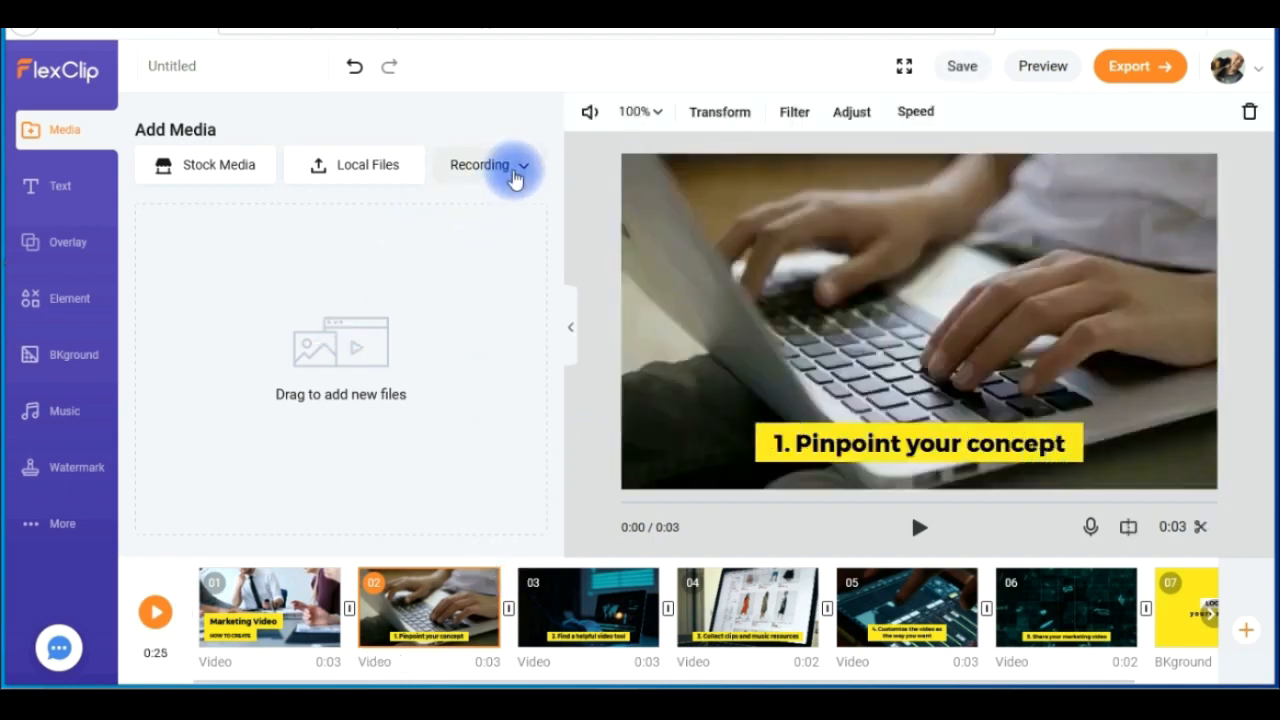
- View the screen and webcam recording options, and show scenes 4 and 5 in the preview
{"action": "left_click", "coordinate": [514, 176]}
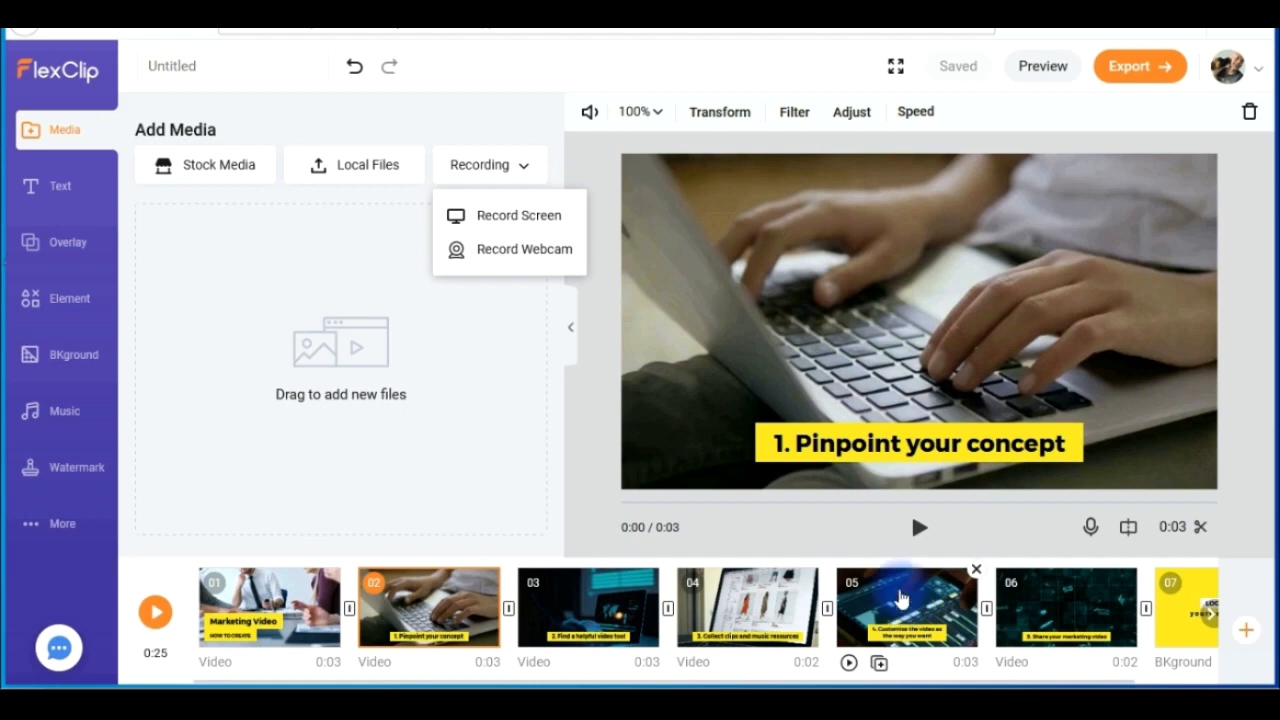
{"action": "left_click", "coordinate": [740, 605]}
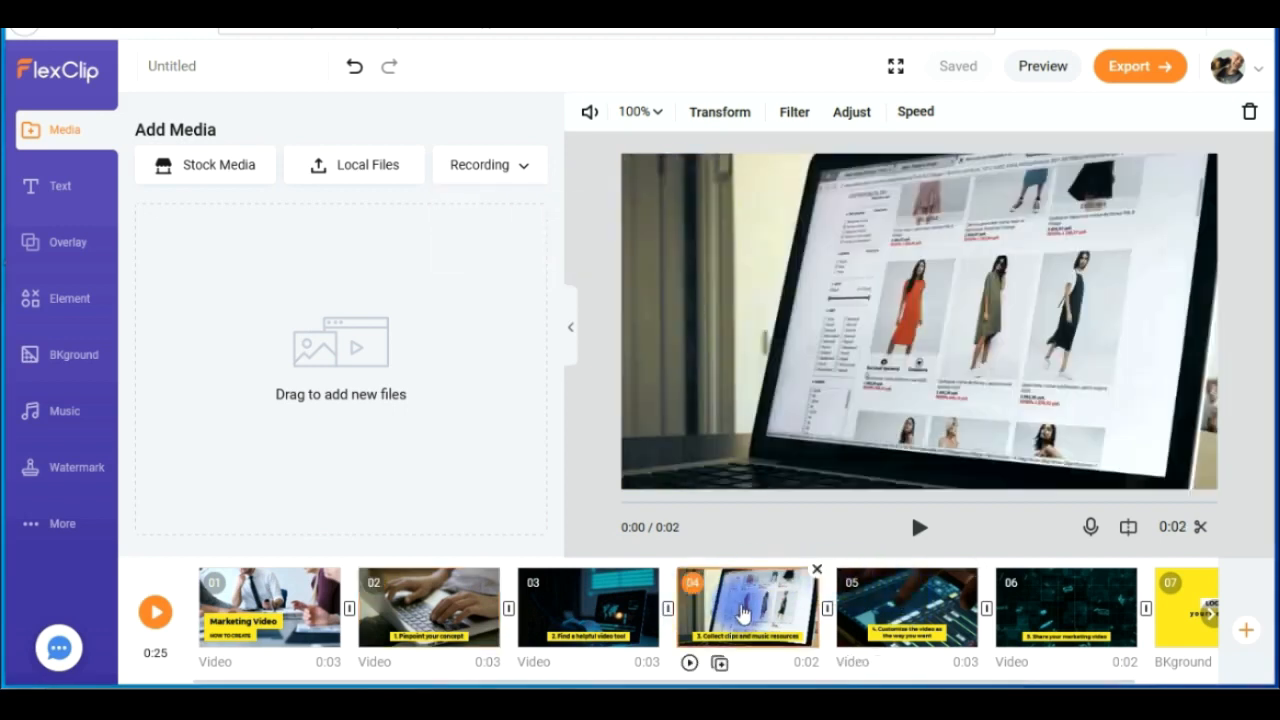
{"action": "left_click", "coordinate": [905, 622]}
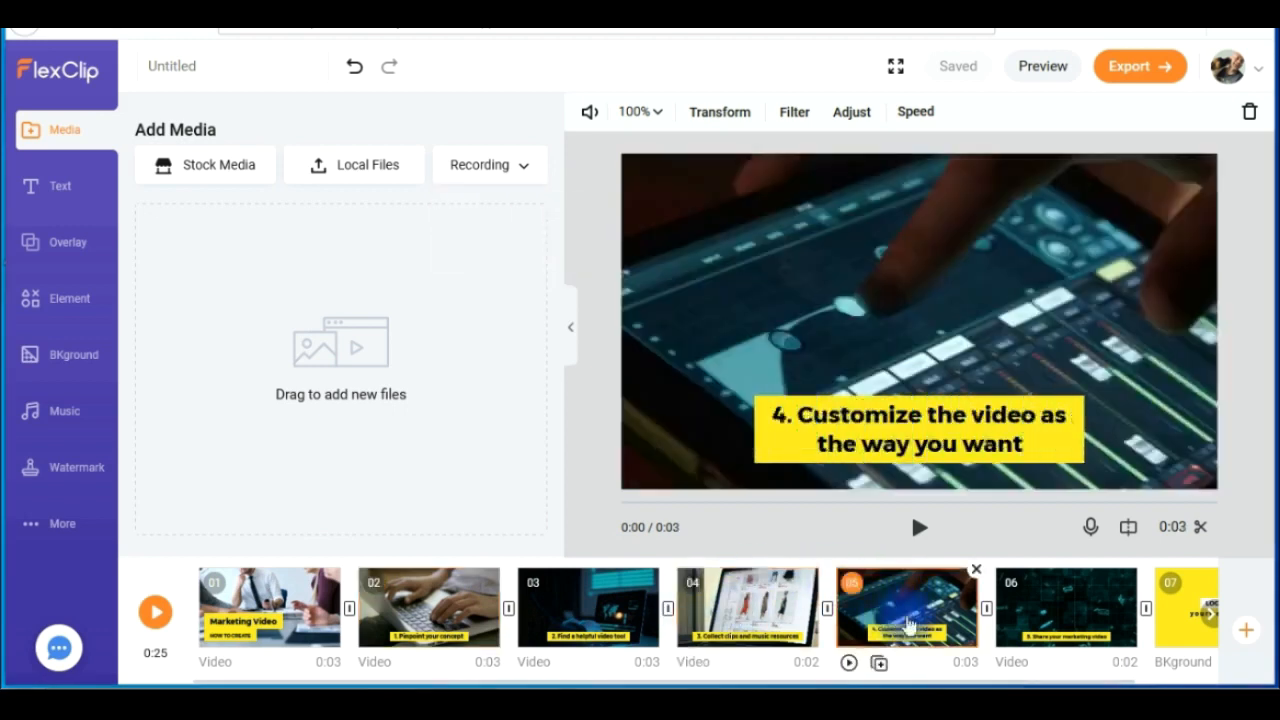
- Open the volume settings of scene 1, mute its audio and unmute it again
{"action": "left_click", "coordinate": [316, 610]}
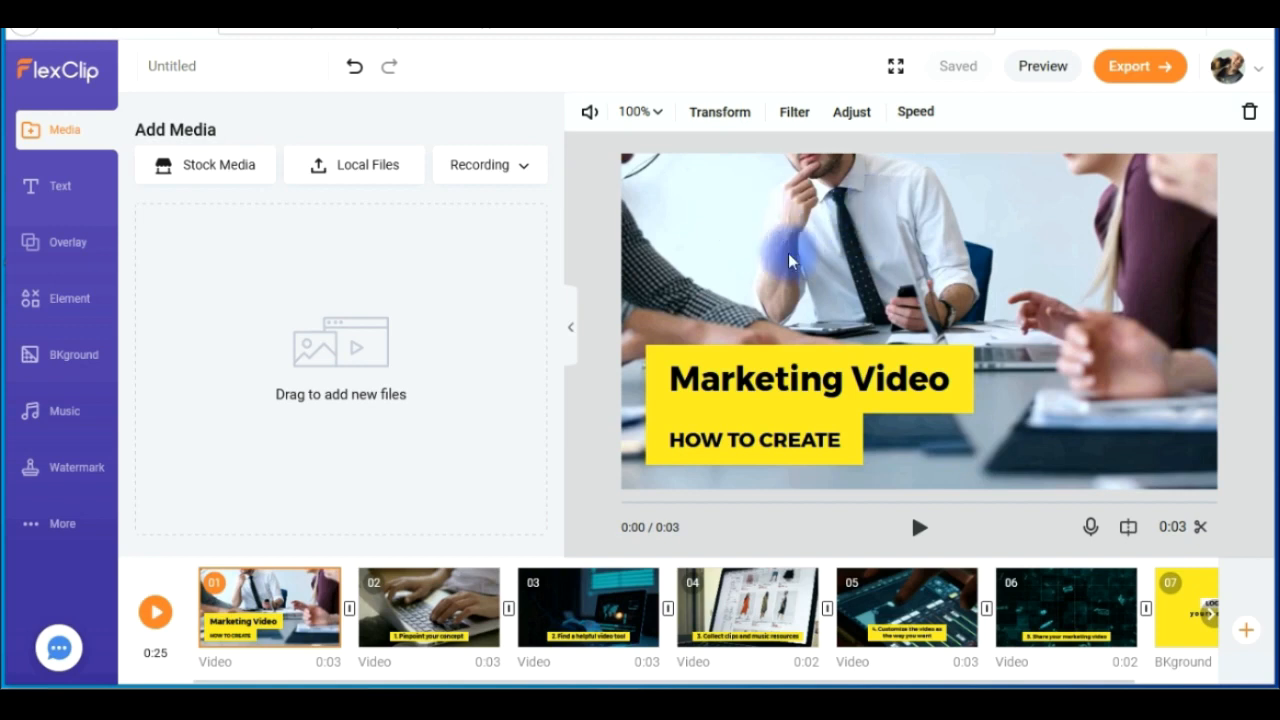
{"action": "left_click", "coordinate": [590, 113]}
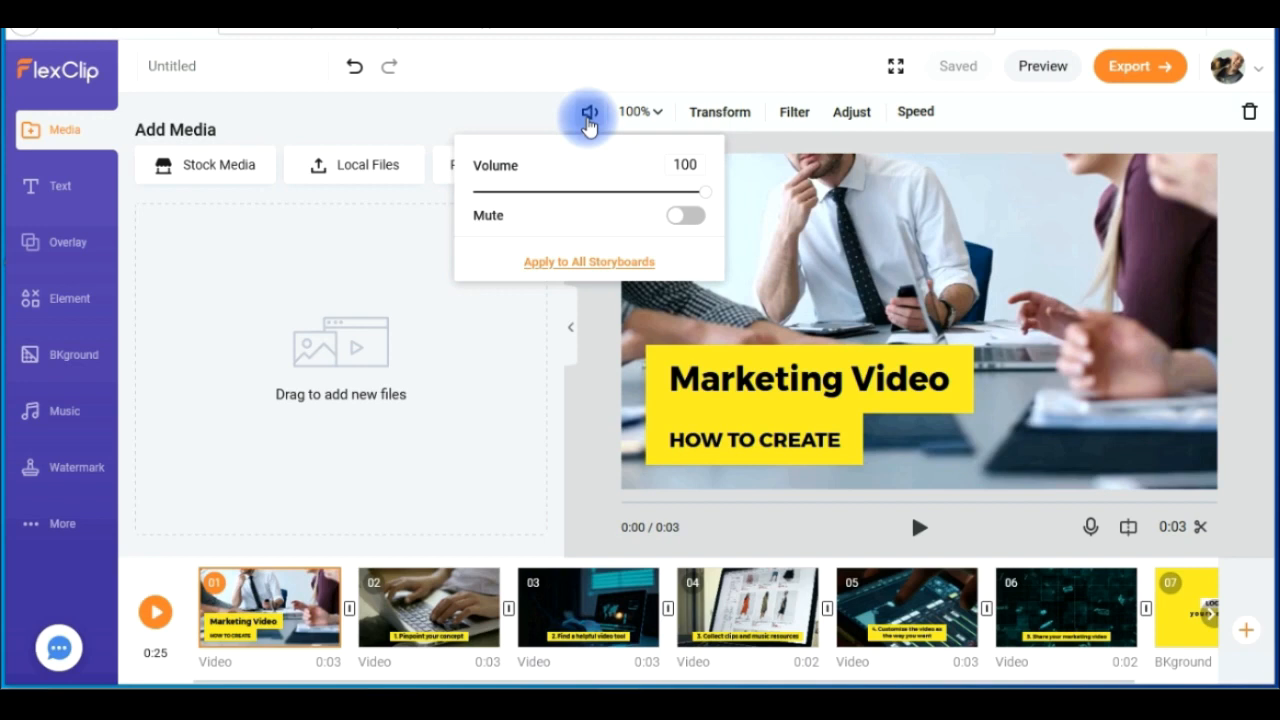
{"action": "left_click", "coordinate": [678, 164]}
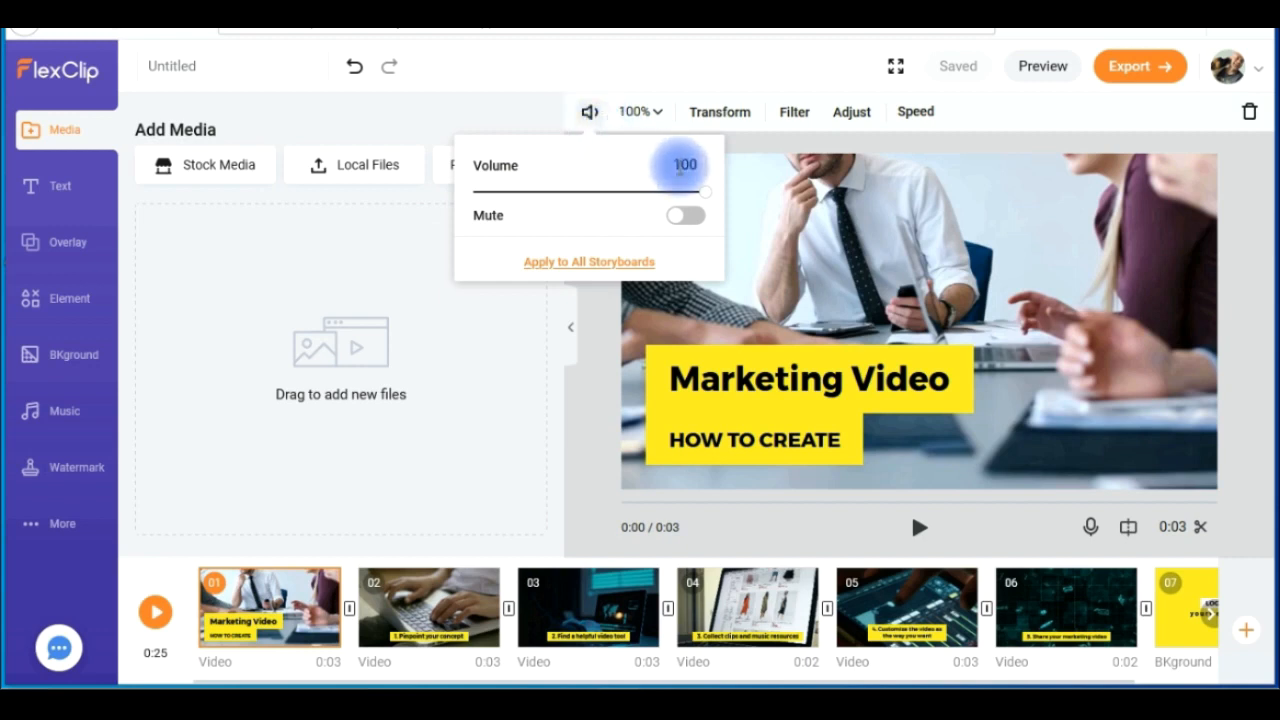
{"action": "left_click_drag", "start_coordinate": [706, 190], "coordinate": [697, 218]}
{"action": "left_click", "coordinate": [697, 218]}
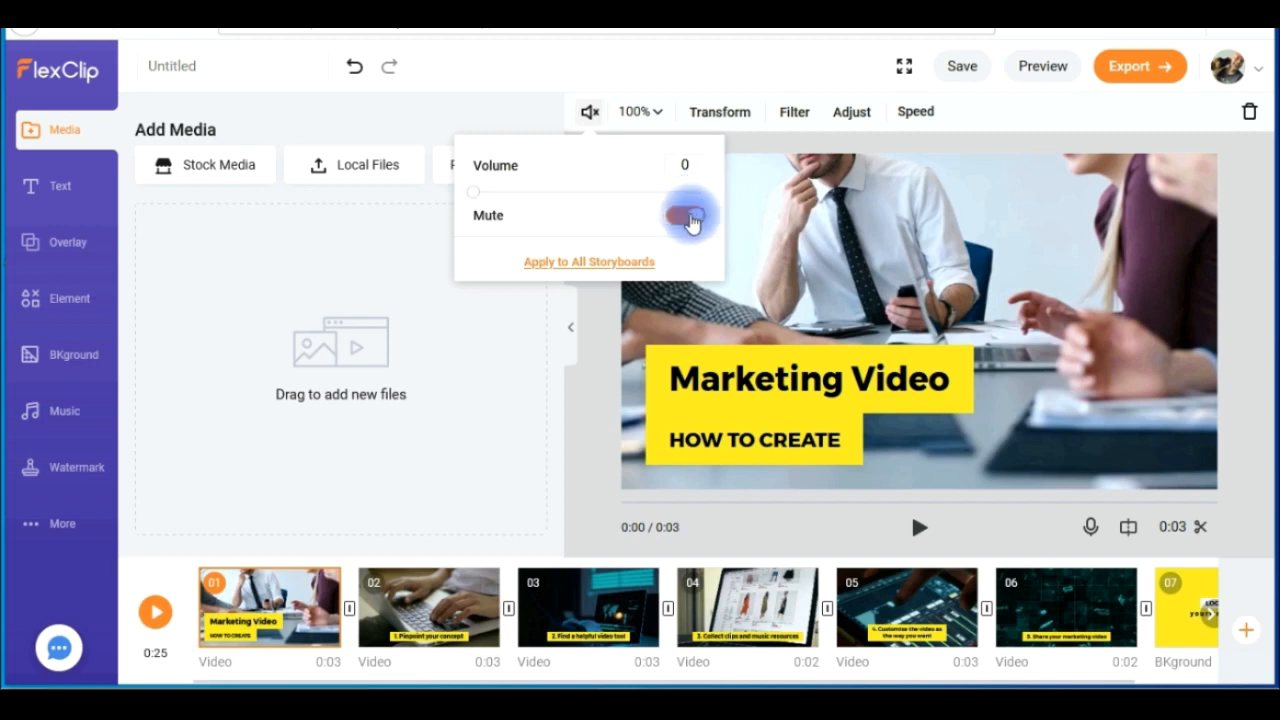
{"action": "left_click", "coordinate": [692, 217]}
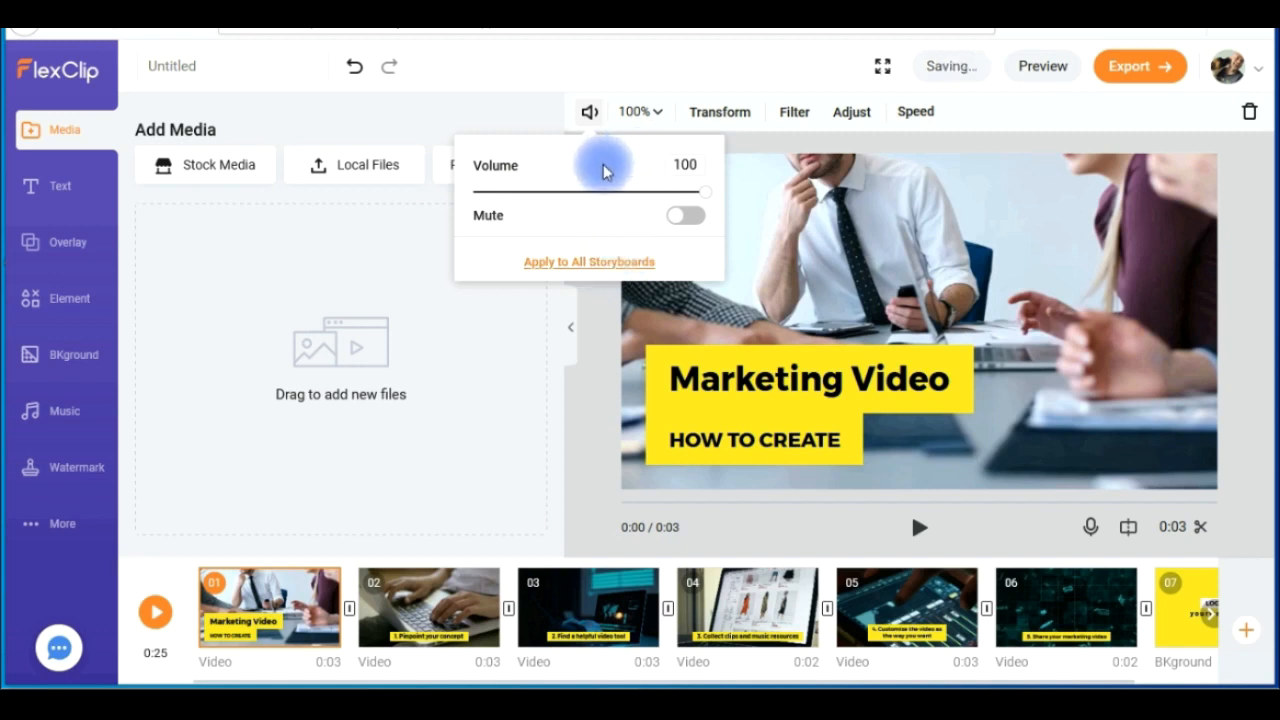
- Set the volume of scene 1 to 80
{"action": "left_click", "coordinate": [670, 165]}
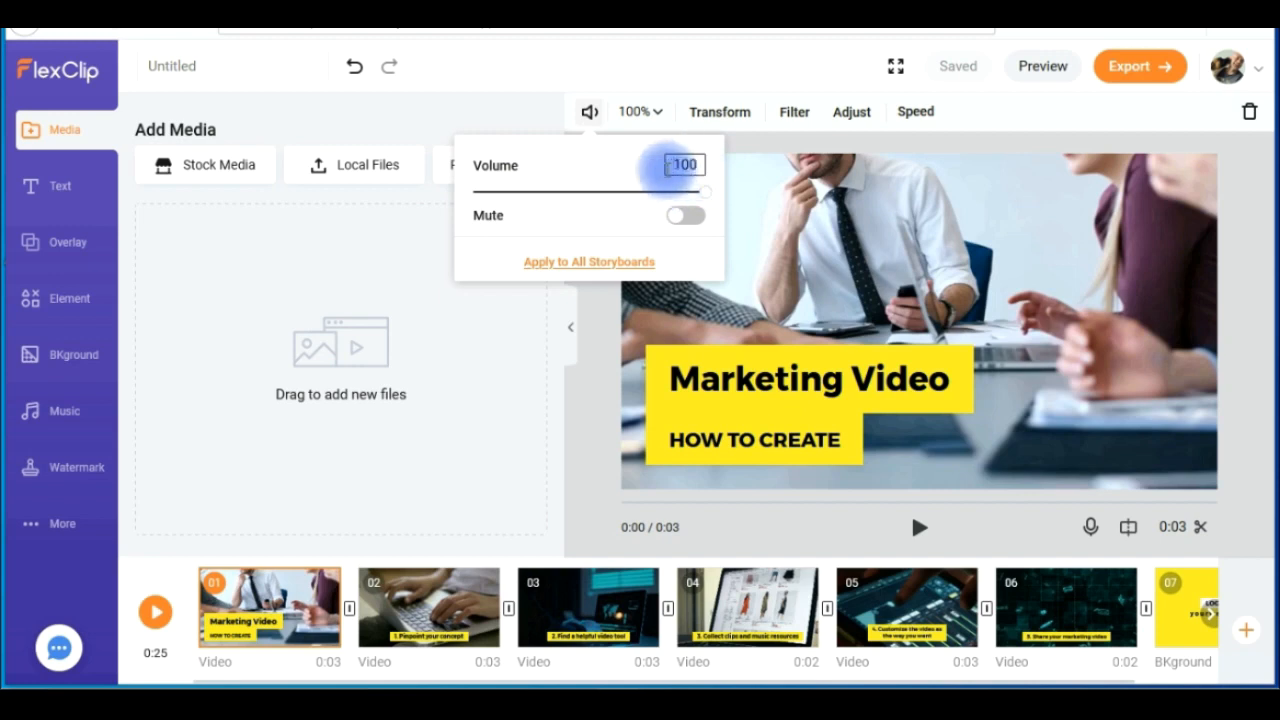
{"action": "left_click_drag", "start_coordinate": [668, 168], "coordinate": [690, 168]}
{"action": "type", "text": "80"}
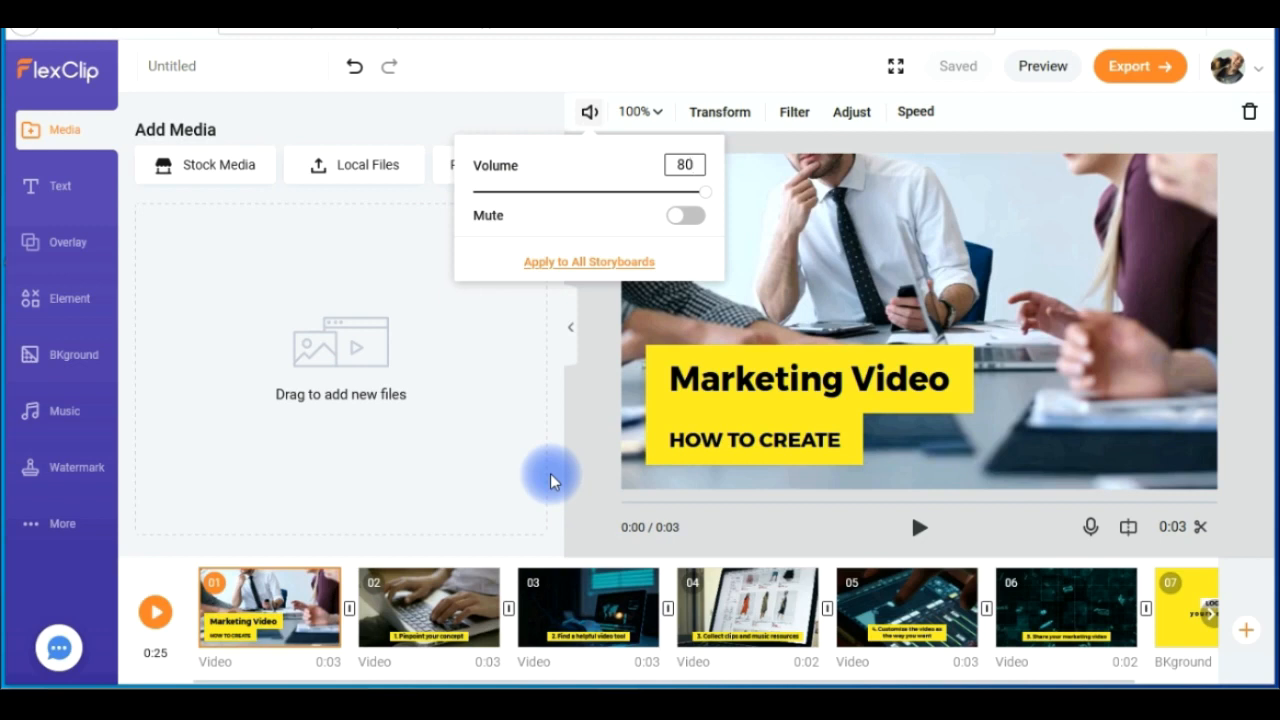
- Fit the scene 1 video inside the frame at 93% zoom and restore it with Fill
{"action": "left_click", "coordinate": [648, 111]}
{"action": "mouse_move", "coordinate": [632, 198]}
{"action": "left_mouse_down"}
{"action": "mouse_move", "coordinate": [696, 197]}
{"action": "mouse_move", "coordinate": [608, 196]}
{"action": "mouse_move", "coordinate": [625, 198]}
{"action": "left_mouse_up"}
{"action": "left_click", "coordinate": [611, 218]}
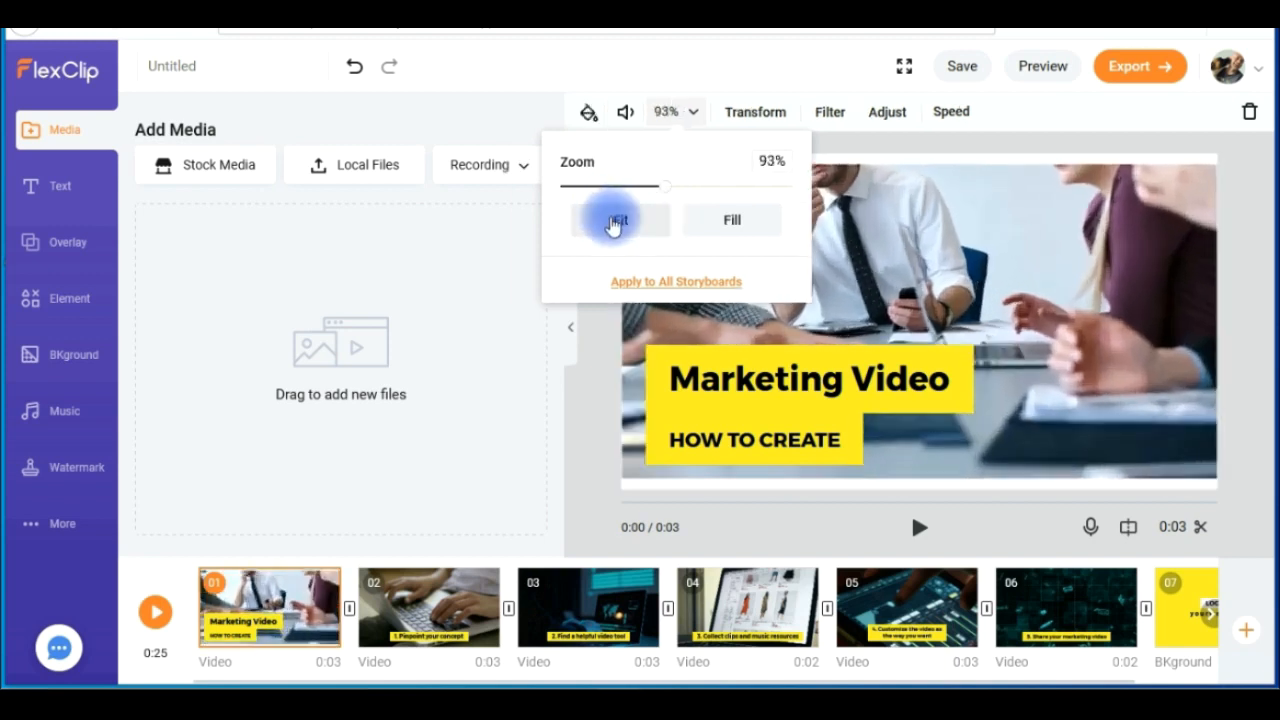
{"action": "left_click", "coordinate": [731, 224]}
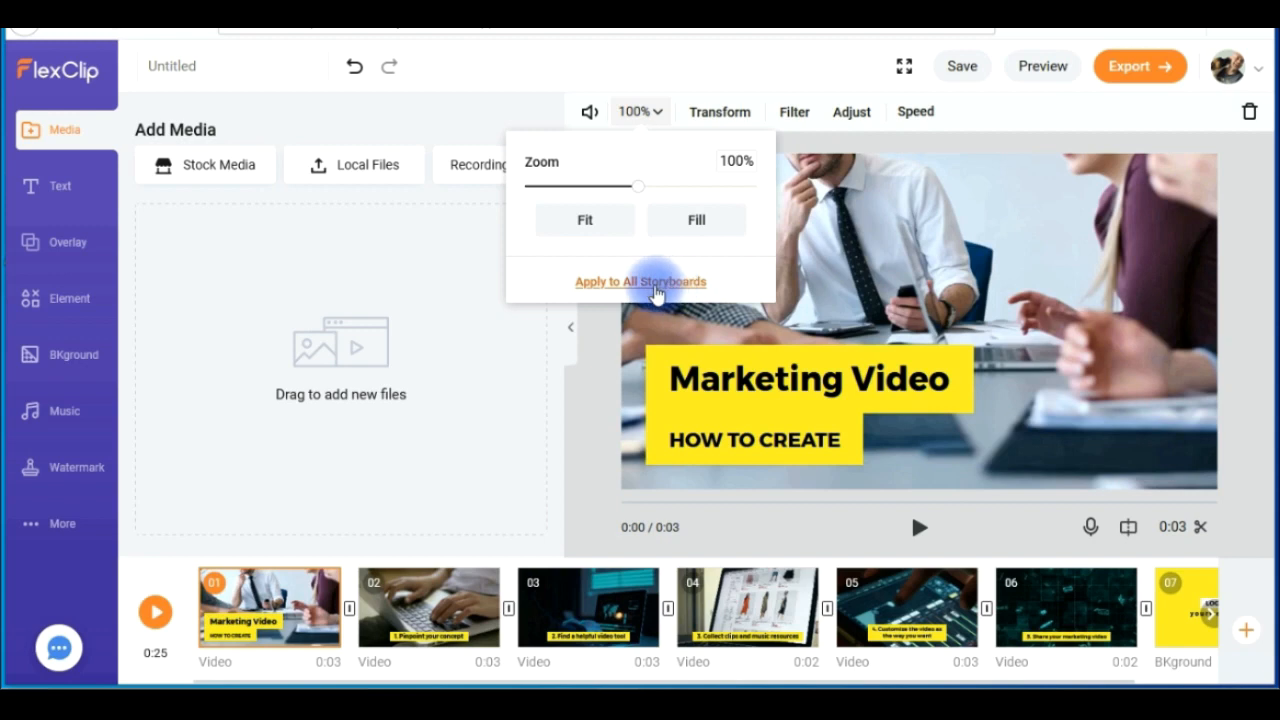
- Examine the rotate and flip options, the filter presets and the image adjustment settings for scene 1
{"action": "left_click", "coordinate": [732, 112]}
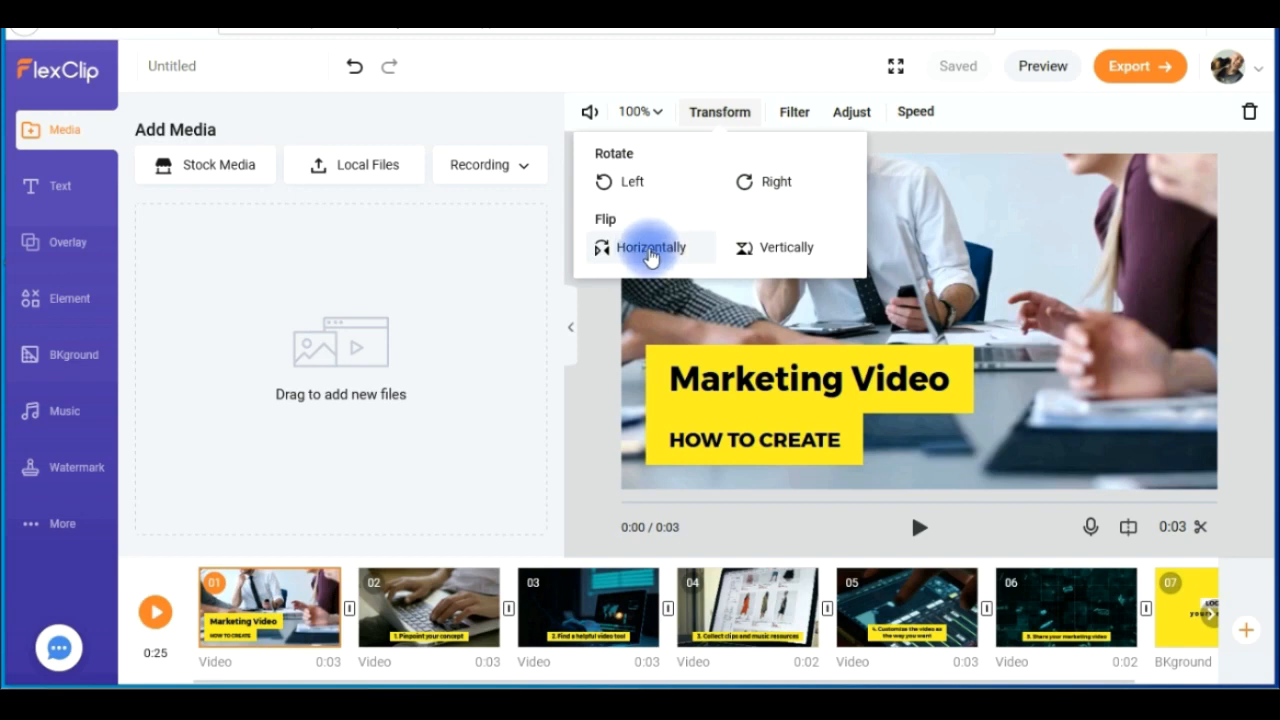
{"action": "left_click", "coordinate": [797, 113]}
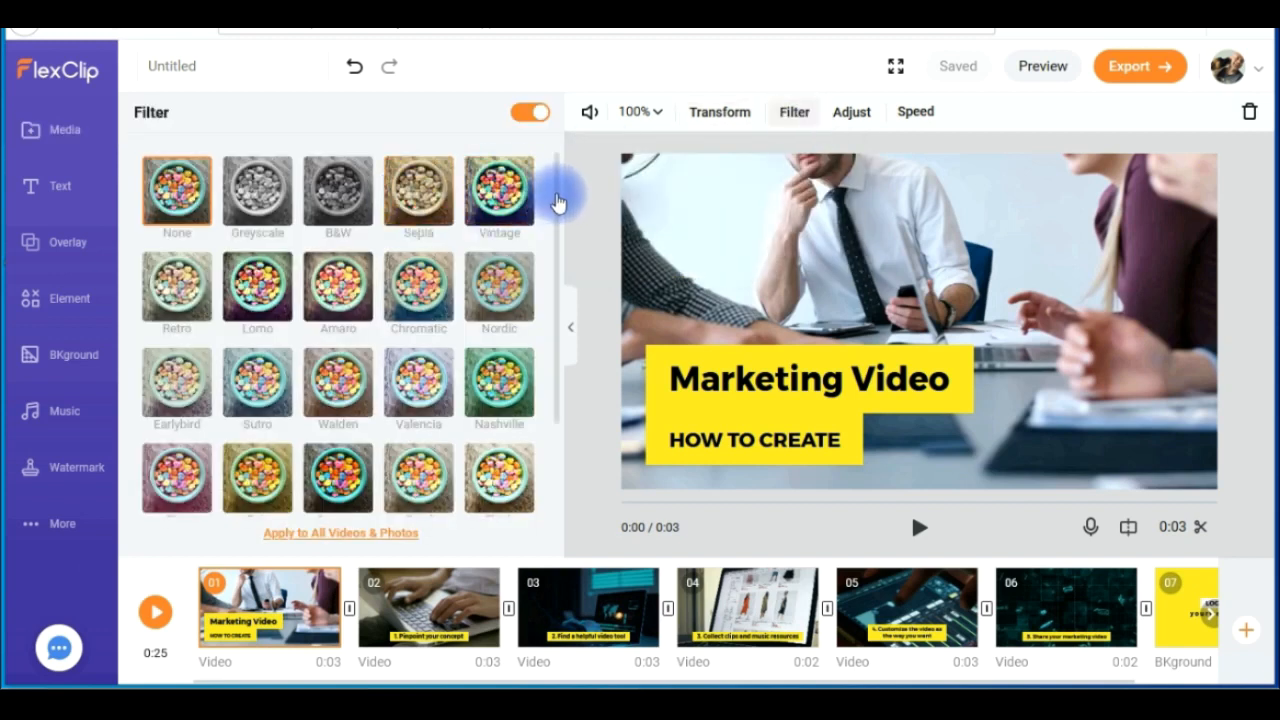
{"action": "scroll", "coordinate": [557, 309], "scroll_direction": "down", "scroll_amount": 2}
{"action": "scroll", "coordinate": [557, 177], "scroll_direction": "up", "scroll_amount": 2}
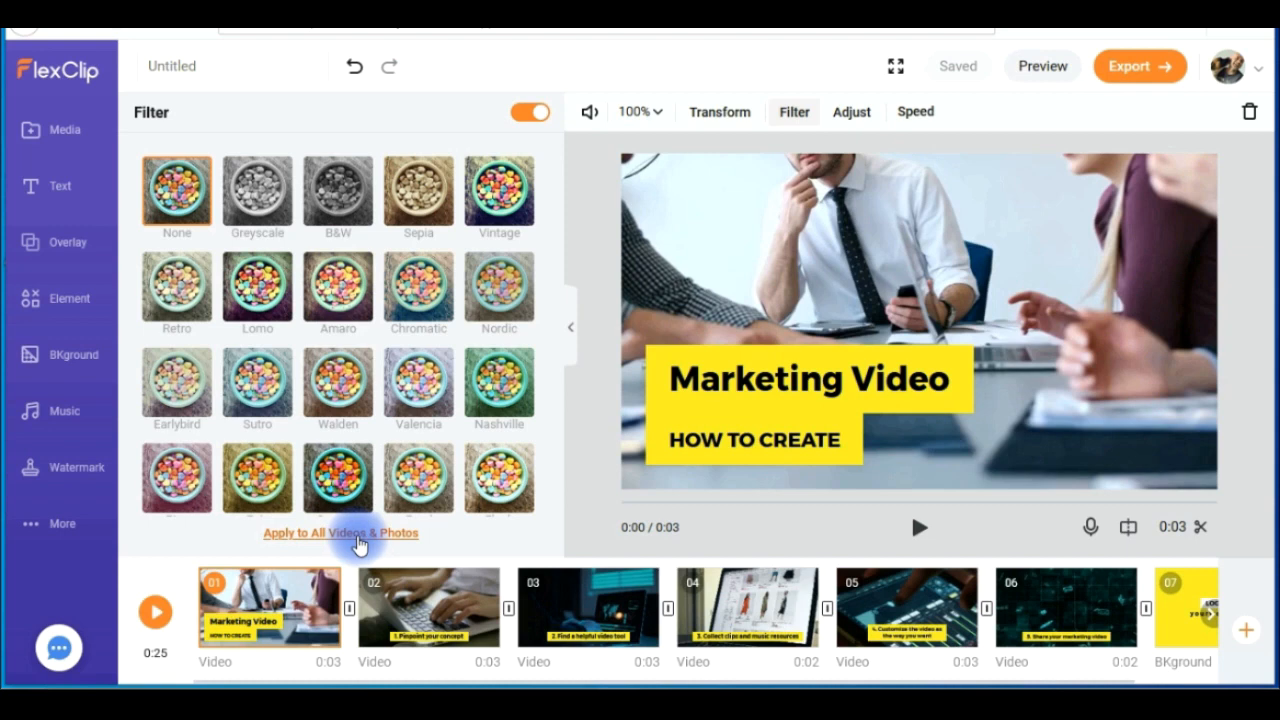
{"action": "left_click", "coordinate": [852, 116]}
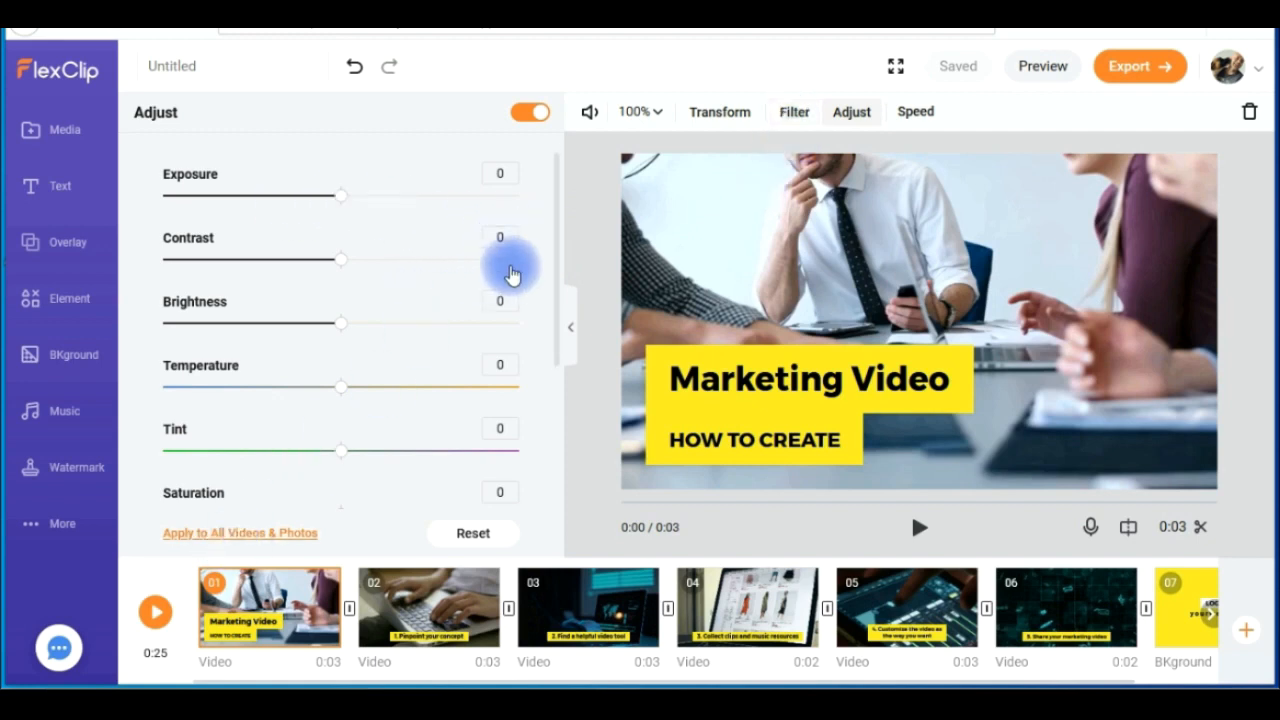
{"action": "left_click_drag", "start_coordinate": [555, 246], "coordinate": [566, 429]}
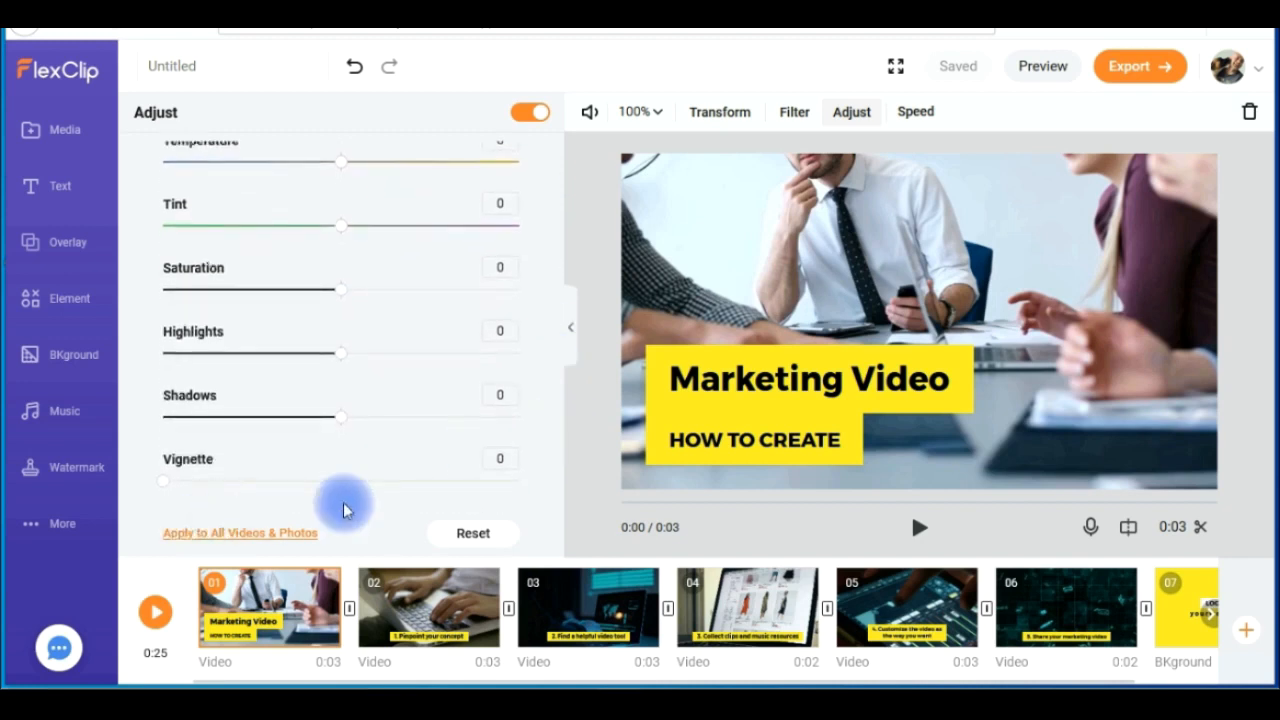
{"action": "left_click", "coordinate": [928, 114]}
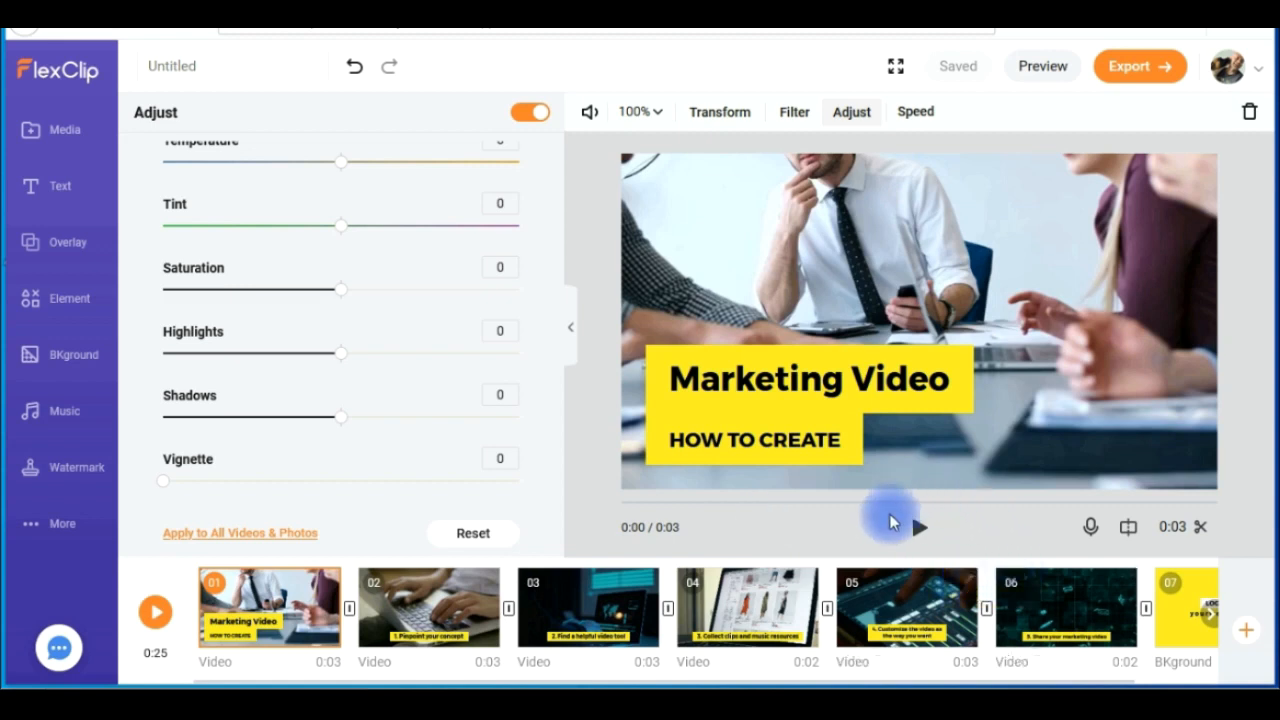
- Open the split function for scene 1 and cancel it without splitting the clip
{"action": "left_click", "coordinate": [1128, 530]}
{"action": "mouse_move", "coordinate": [636, 457]}
{"action": "left_mouse_down"}
{"action": "mouse_move", "coordinate": [643, 482]}
{"action": "mouse_move", "coordinate": [688, 485]}
{"action": "mouse_move", "coordinate": [592, 485]}
{"action": "mouse_move", "coordinate": [660, 486]}
{"action": "mouse_move", "coordinate": [634, 503]}
{"action": "left_mouse_up"}
{"action": "left_click", "coordinate": [566, 541]}
- Try trimming the scene 1 clip so that it starts at about 0:01
{"action": "left_click", "coordinate": [1186, 531]}
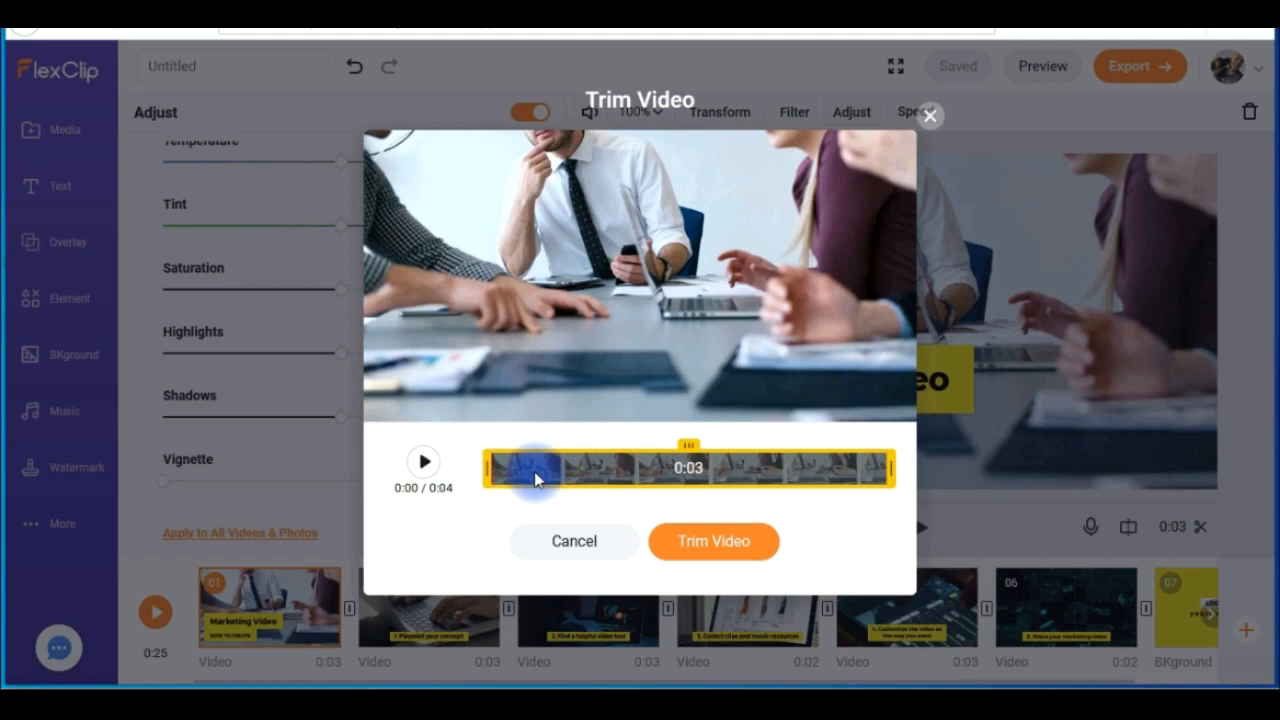
{"action": "left_click_drag", "start_coordinate": [483, 464], "coordinate": [657, 467]}
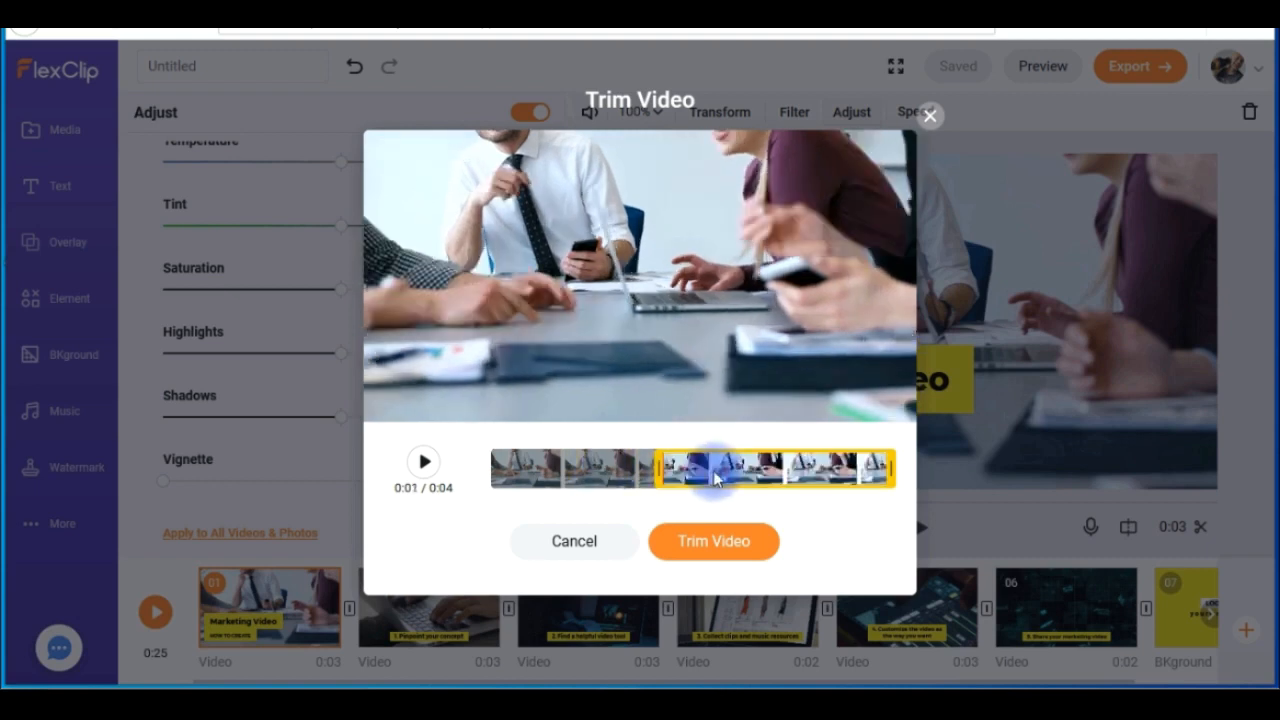
{"action": "left_click_drag", "start_coordinate": [776, 446], "coordinate": [685, 439]}
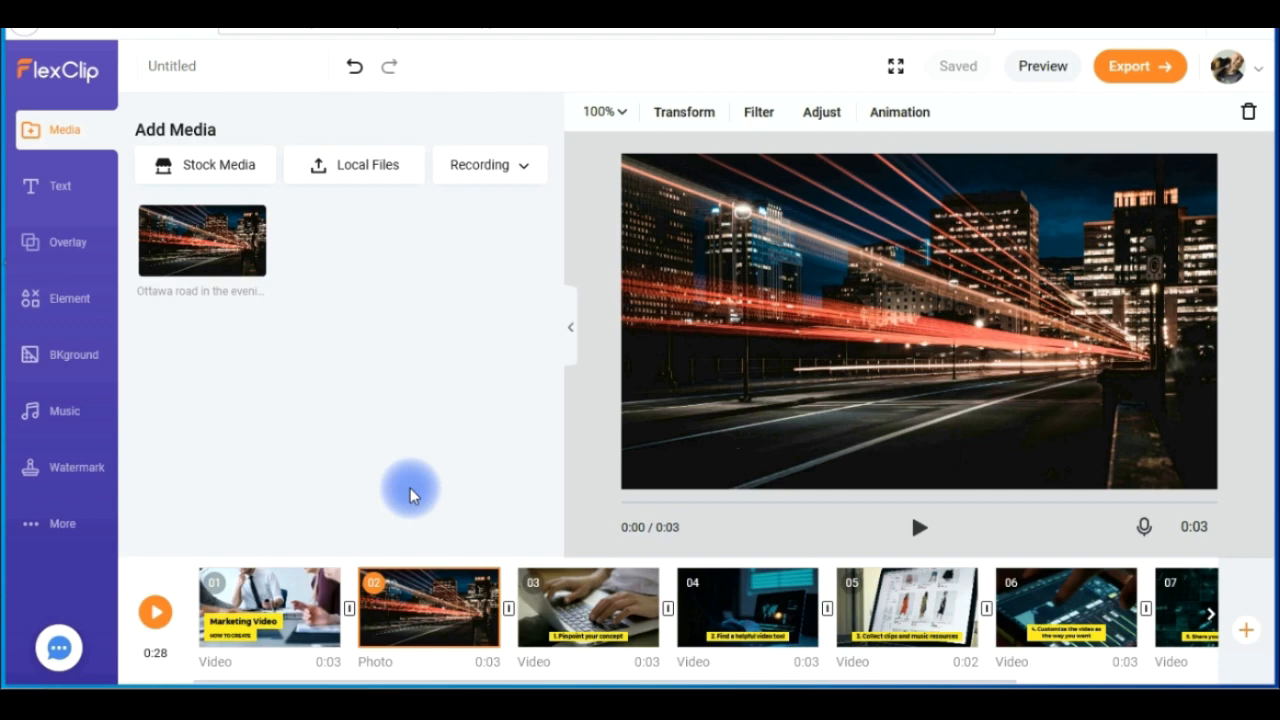
- Look through the zoom, rotate and flip, filter and adjustment options for the night road photo in scene 2
{"action": "left_click", "coordinate": [605, 115]}
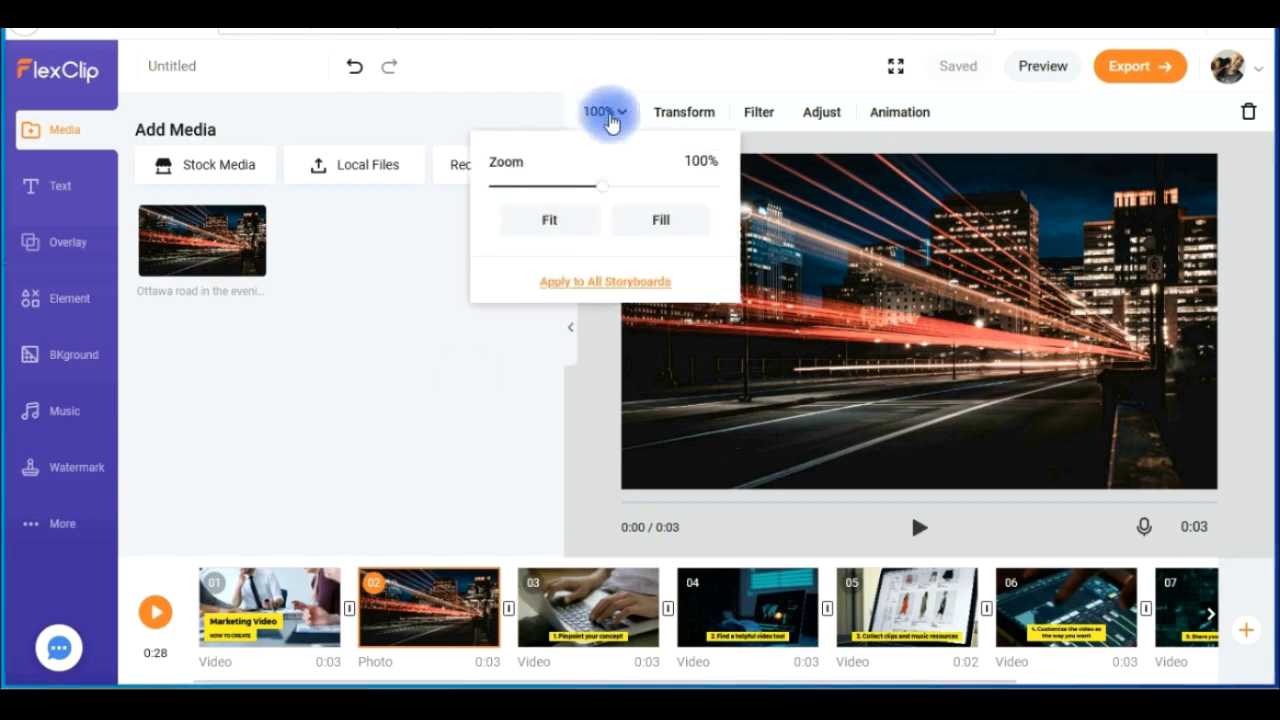
{"action": "left_click", "coordinate": [677, 111]}
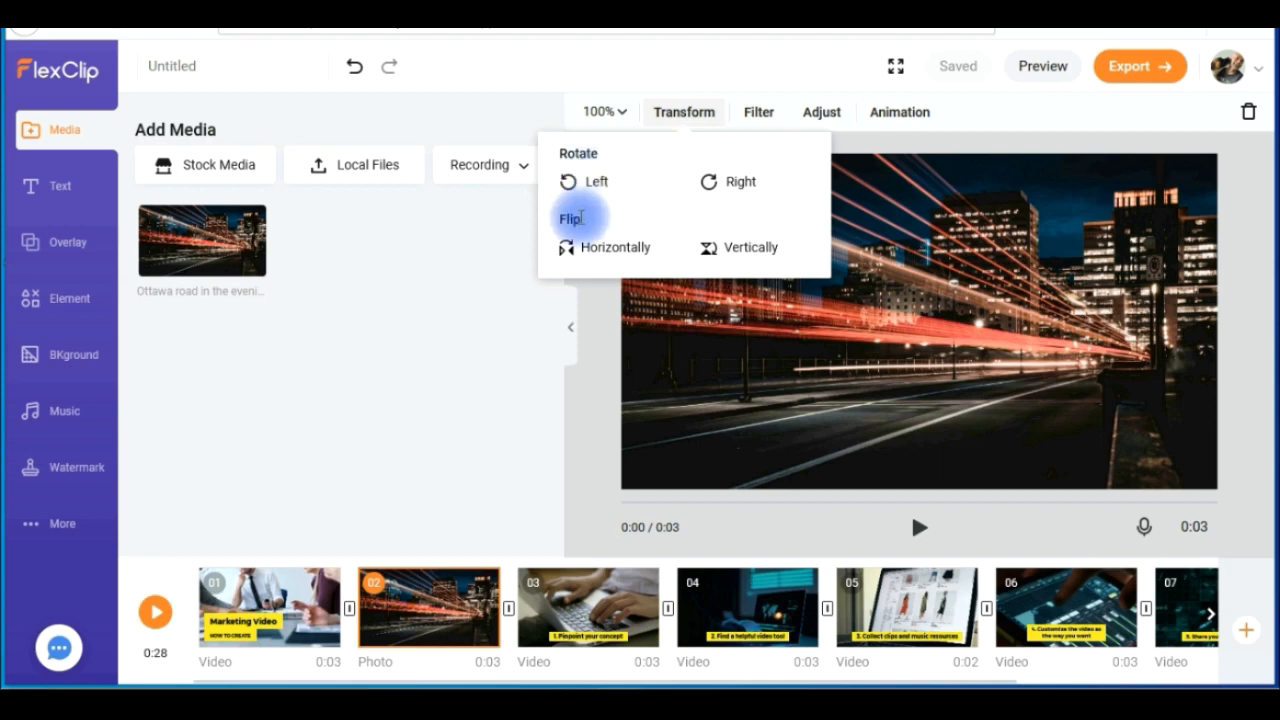
{"action": "left_click", "coordinate": [753, 118]}
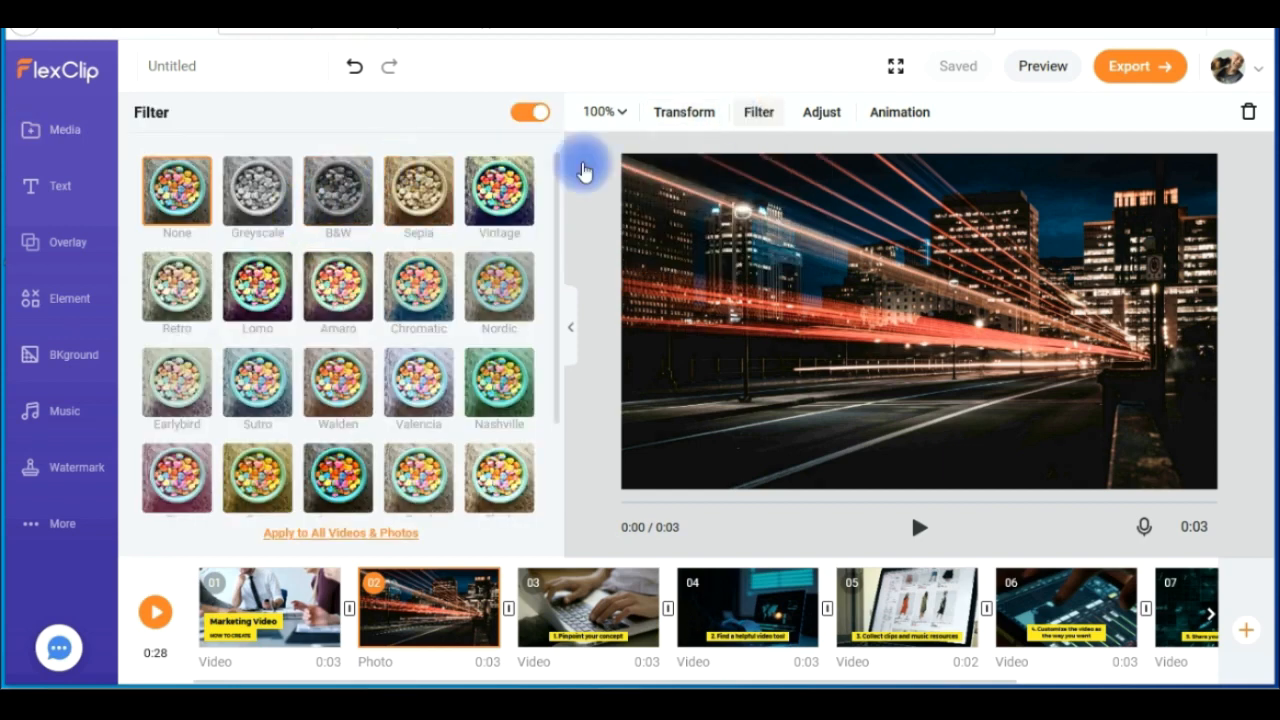
{"action": "left_click", "coordinate": [818, 113]}
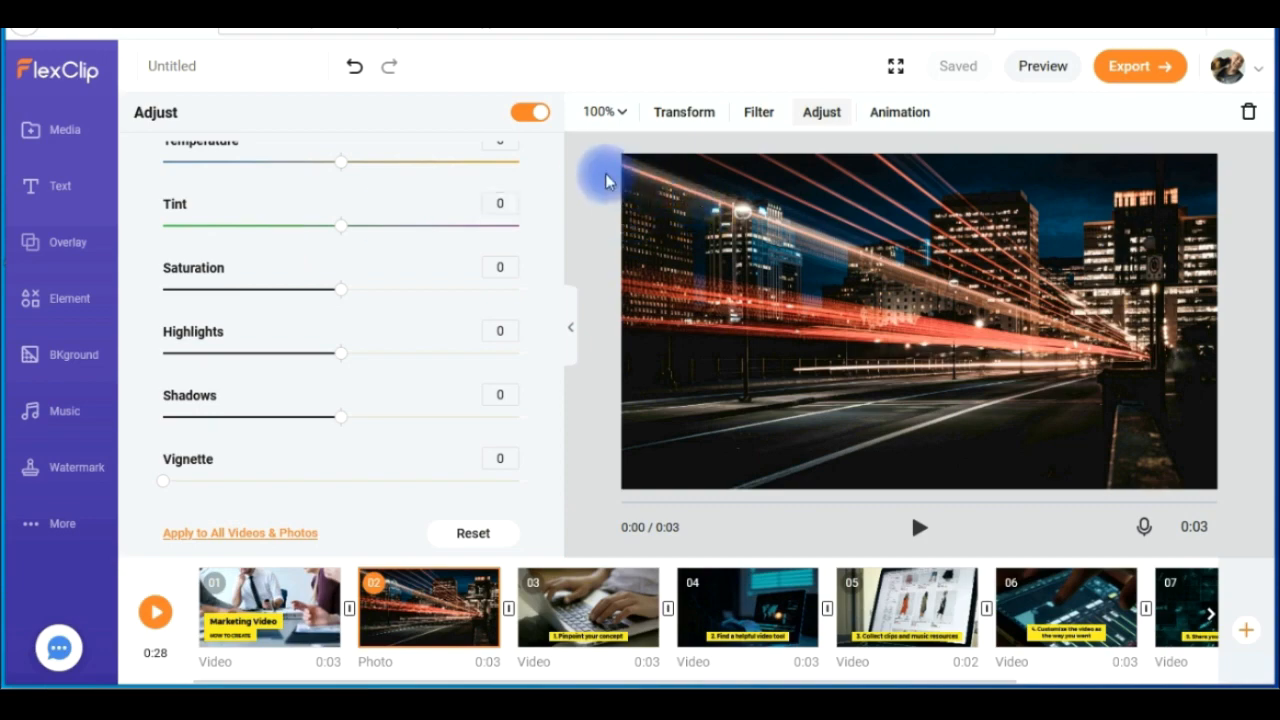
- View the photo animation presets for scene 2 and close them without applying one
{"action": "left_click", "coordinate": [895, 113]}
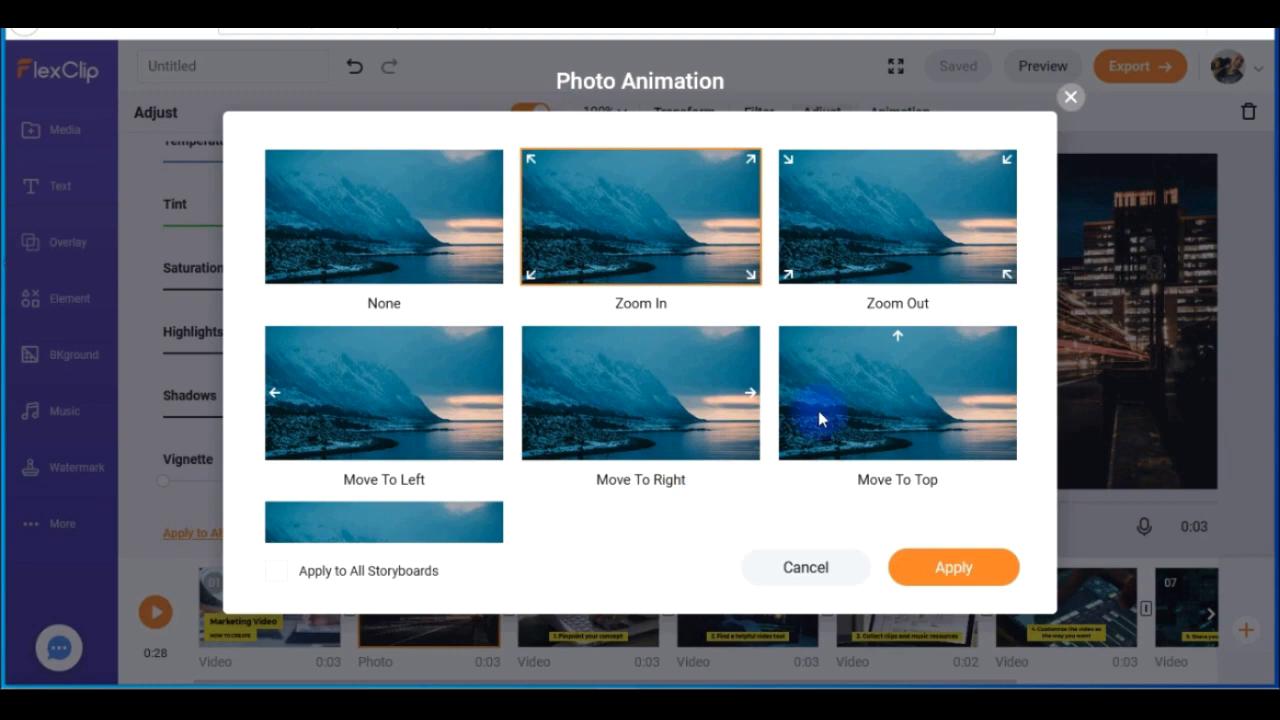
{"action": "left_click_drag", "start_coordinate": [1035, 203], "coordinate": [1024, 156]}
{"action": "left_click", "coordinate": [838, 558]}
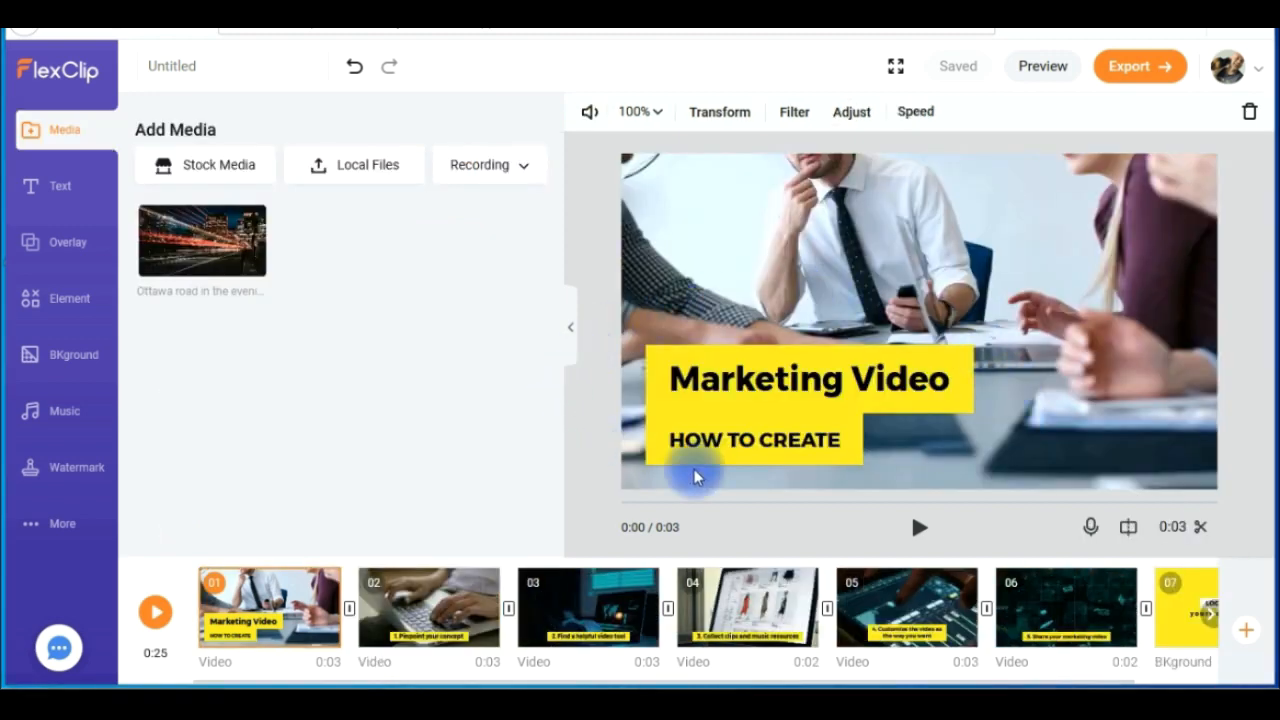
- Select the Marketing Video title in scene 1 and examine the font categories, including the Modern(Sans) fonts
{"action": "left_click", "coordinate": [751, 376]}
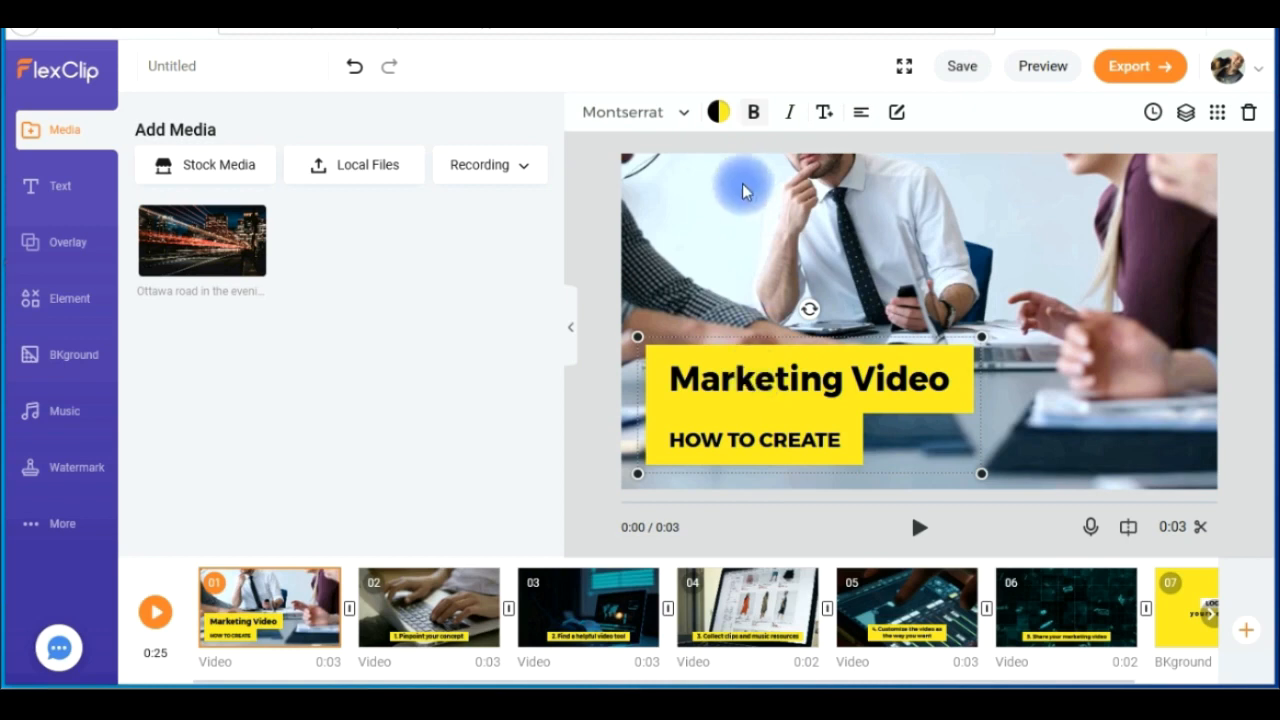
{"action": "left_click", "coordinate": [686, 118]}
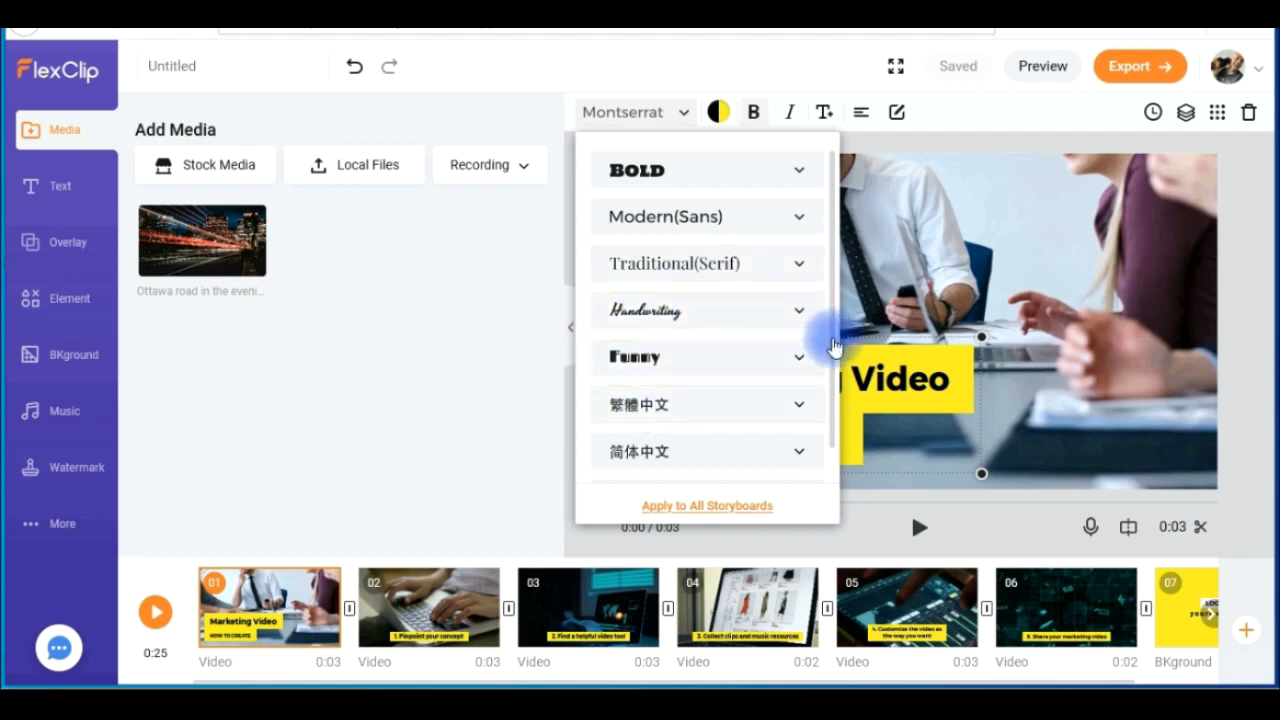
{"action": "scroll", "coordinate": [834, 390], "scroll_direction": "down", "scroll_amount": 2}
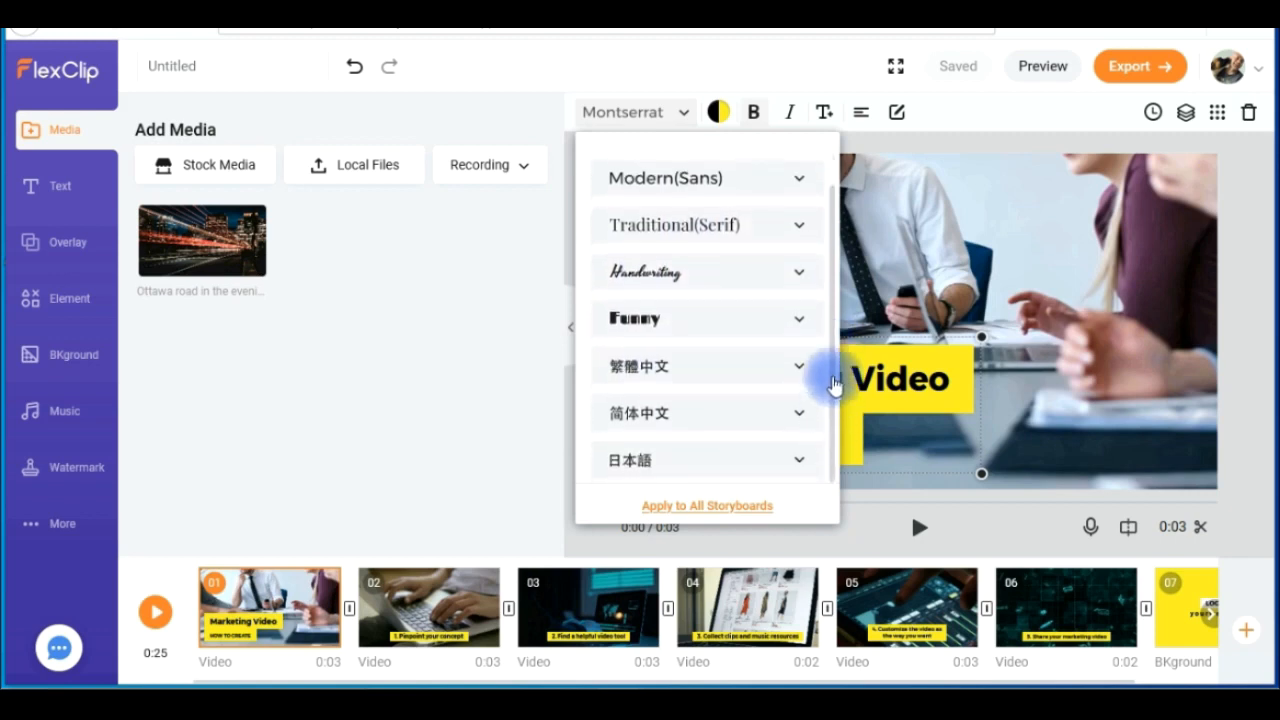
{"action": "scroll", "coordinate": [834, 390], "scroll_direction": "up", "scroll_amount": 2}
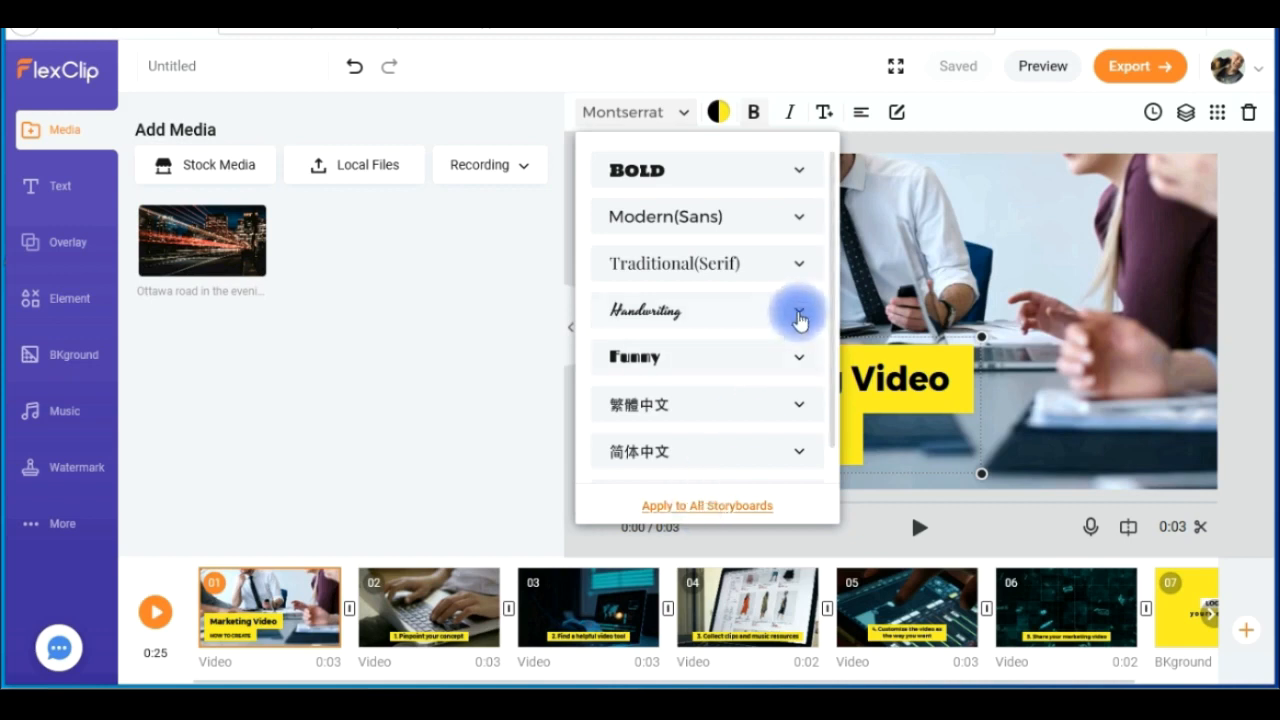
{"action": "left_click", "coordinate": [806, 221]}
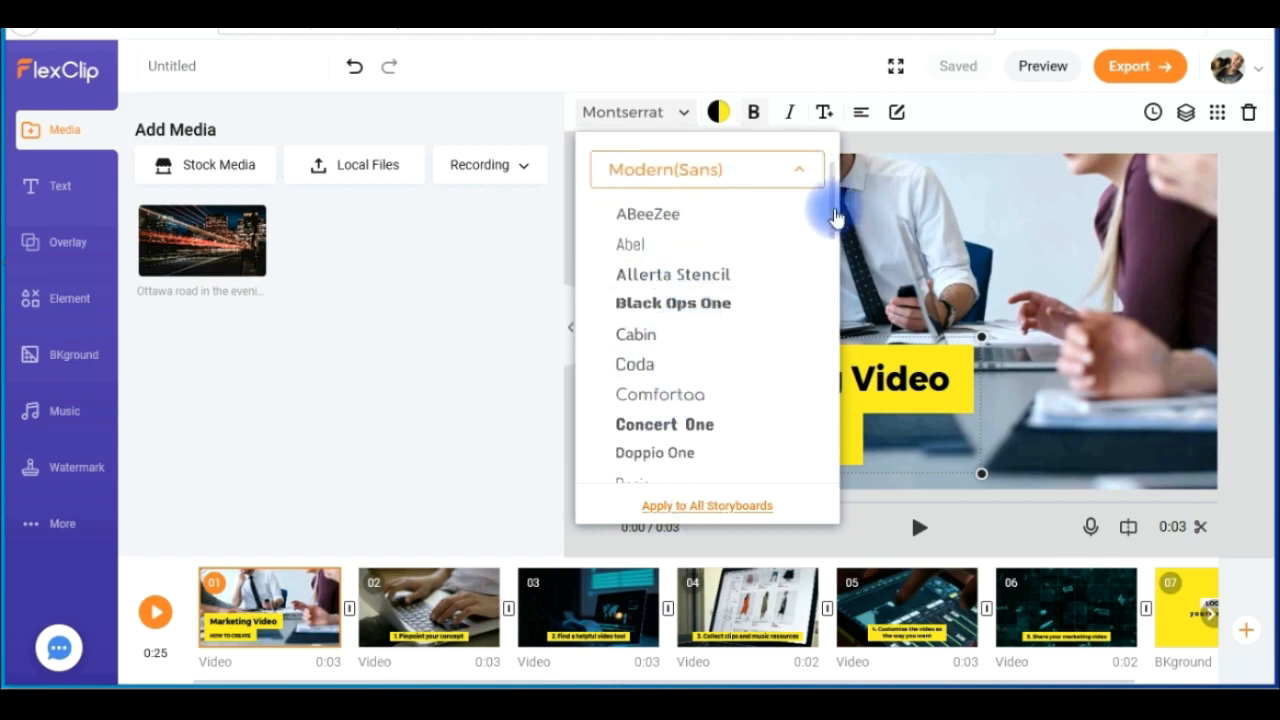
{"action": "scroll", "coordinate": [836, 218], "scroll_direction": "down", "scroll_amount": 8}
{"action": "scroll", "coordinate": [836, 200], "scroll_direction": "up", "scroll_amount": 10}
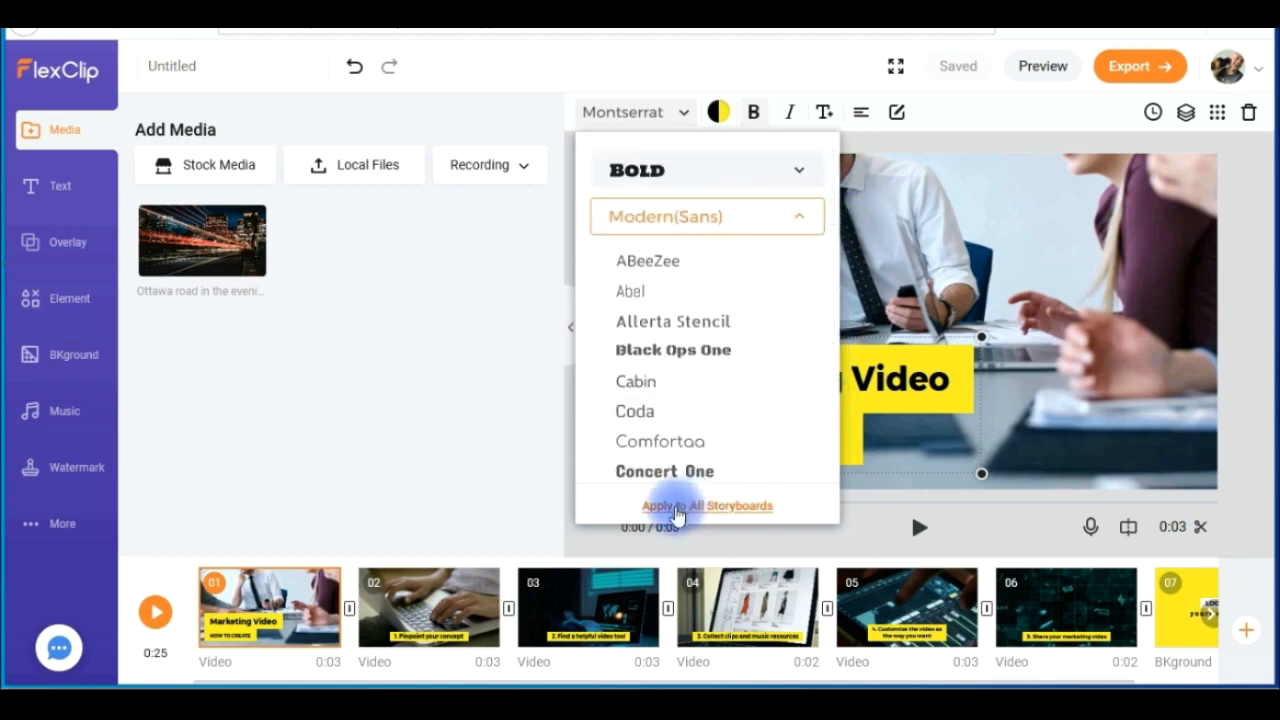
{"action": "left_click", "coordinate": [520, 407]}
- Set the title's colors to the black and bright green combination after trying blue, and view the custom color picker
{"action": "left_click", "coordinate": [718, 112]}
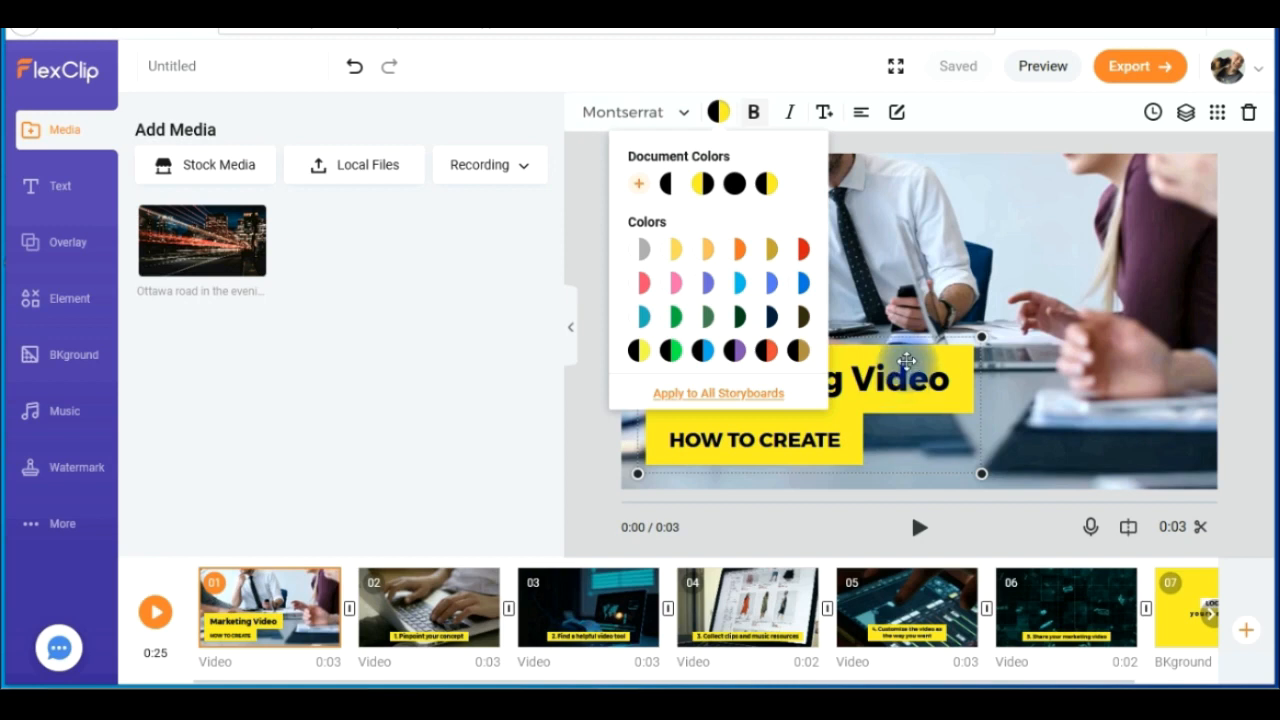
{"action": "left_click", "coordinate": [802, 287]}
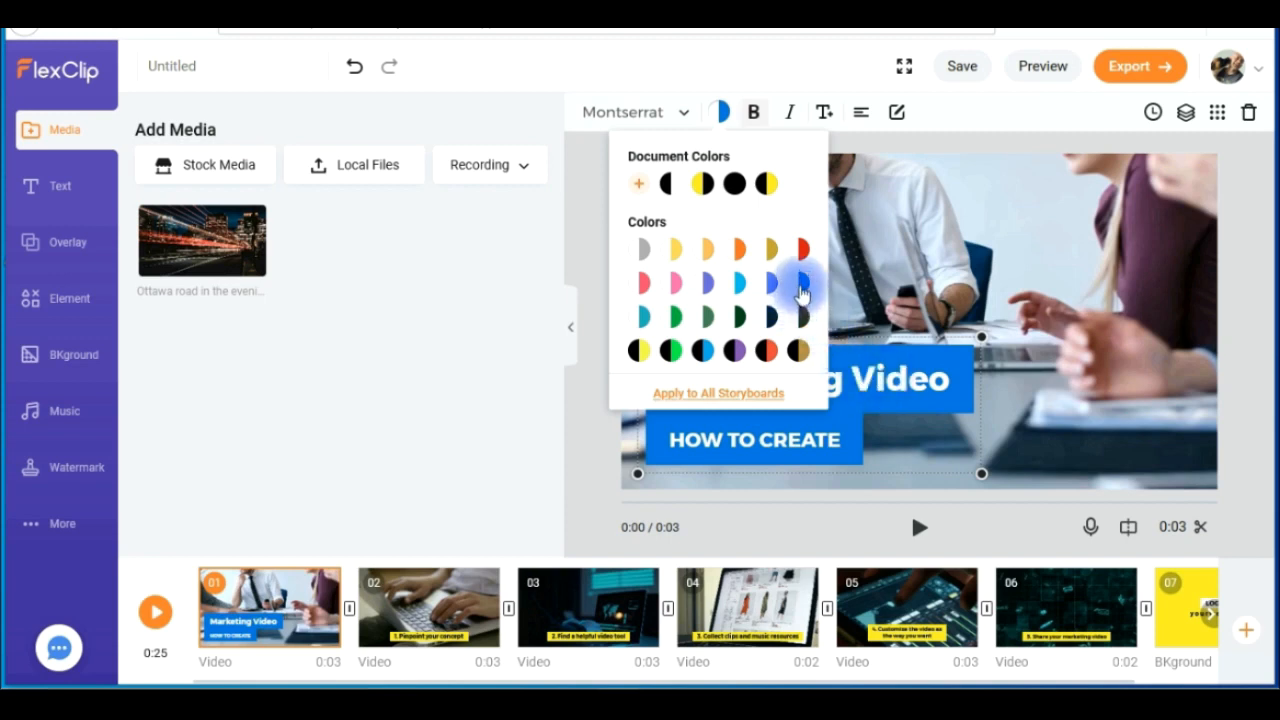
{"action": "left_click", "coordinate": [670, 350]}
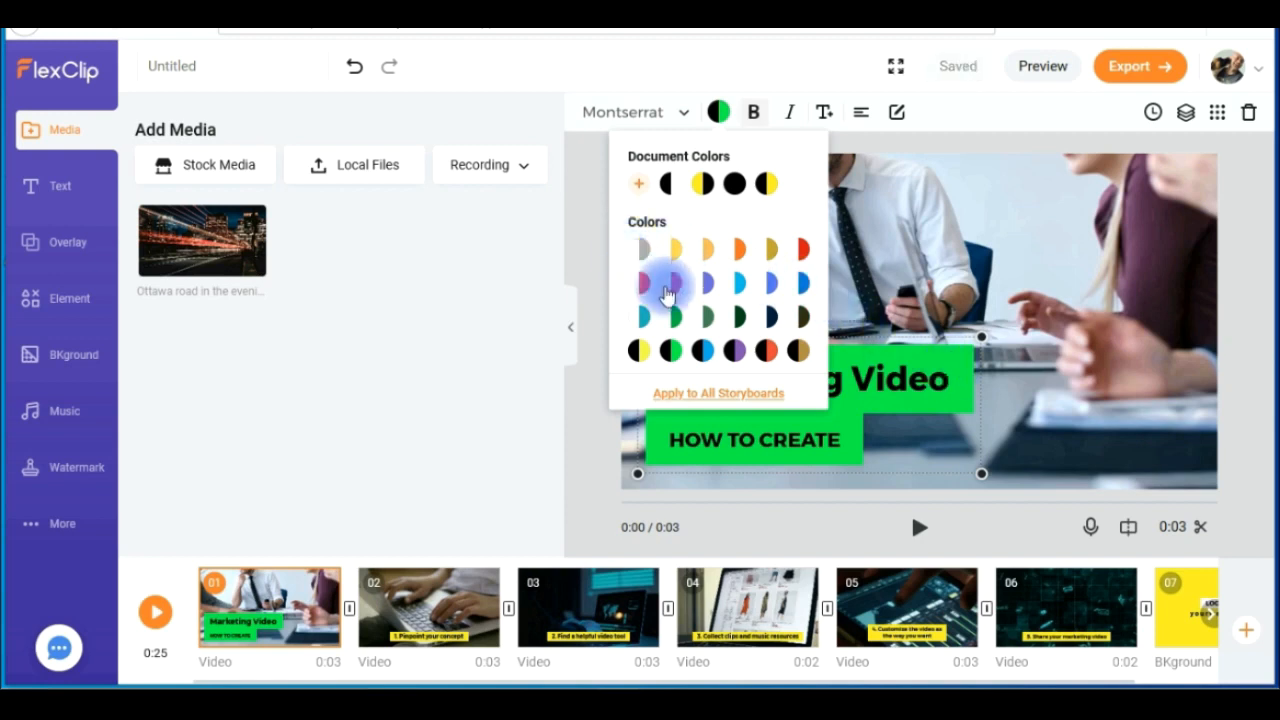
{"action": "left_click", "coordinate": [637, 186]}
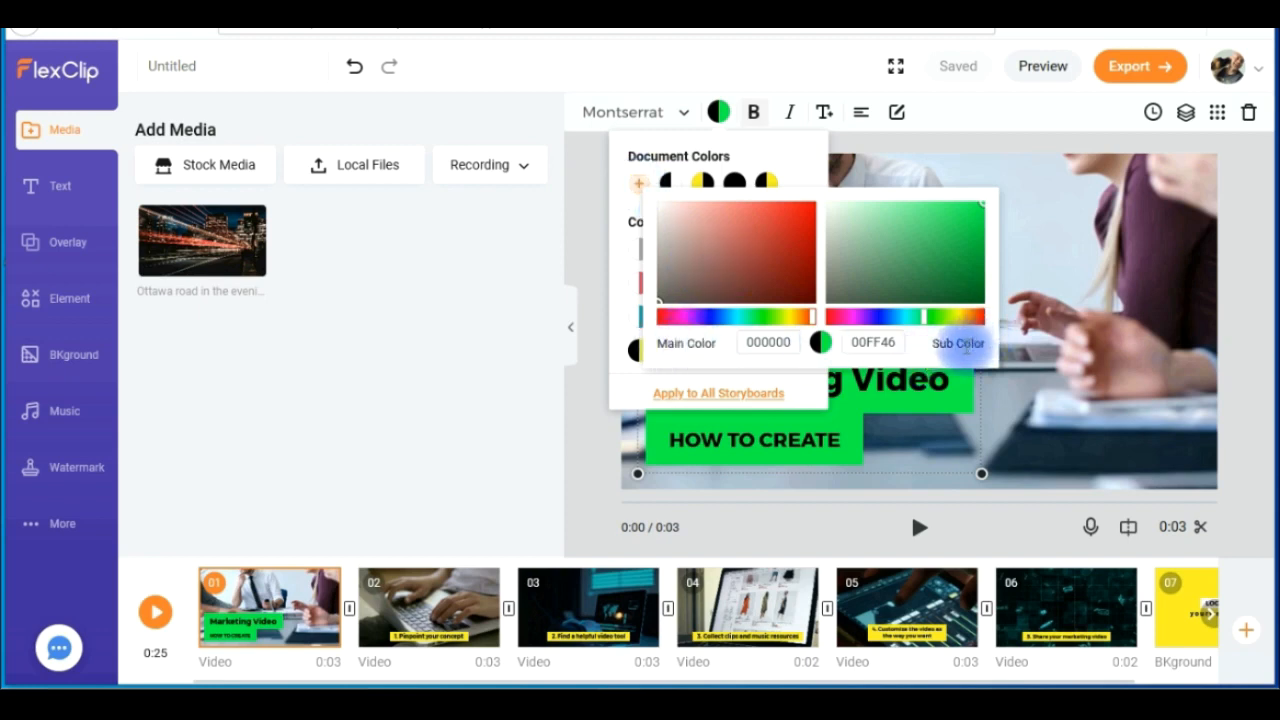
{"action": "left_click", "coordinate": [586, 441]}
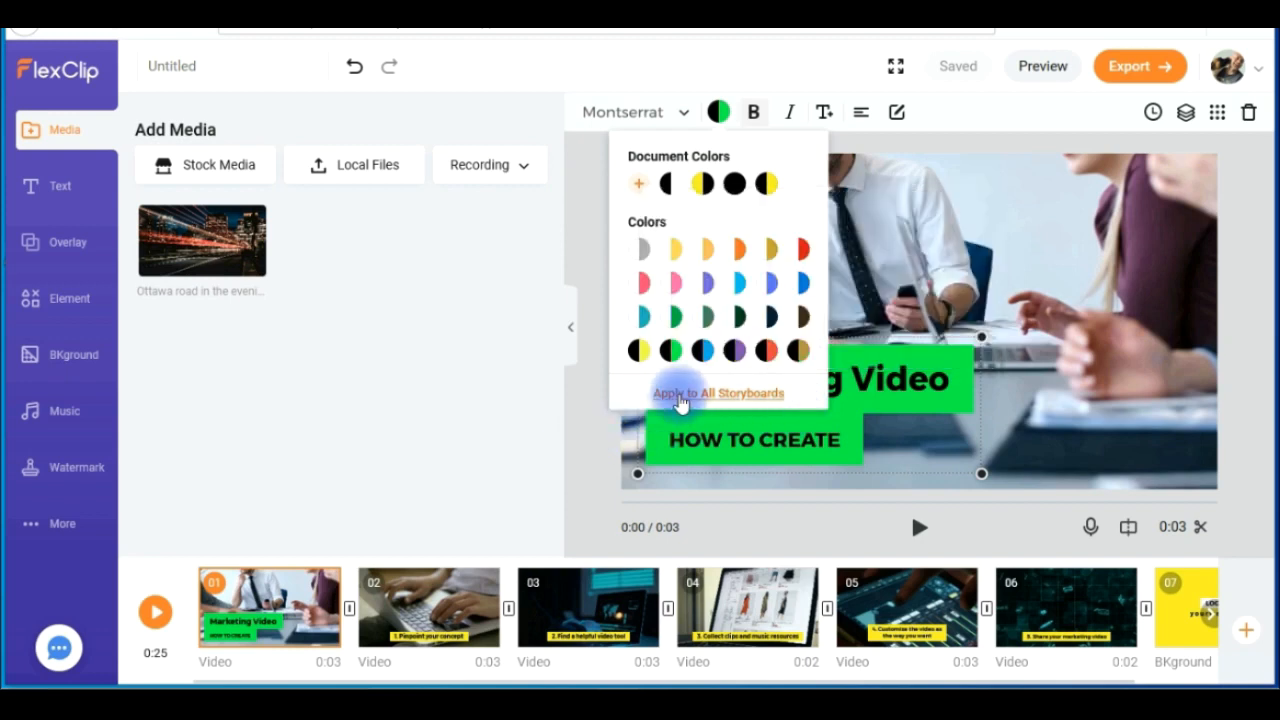
- Enlarge the Marketing Video title's text by three increments, and reduce it by four increments
{"action": "left_click", "coordinate": [636, 437]}
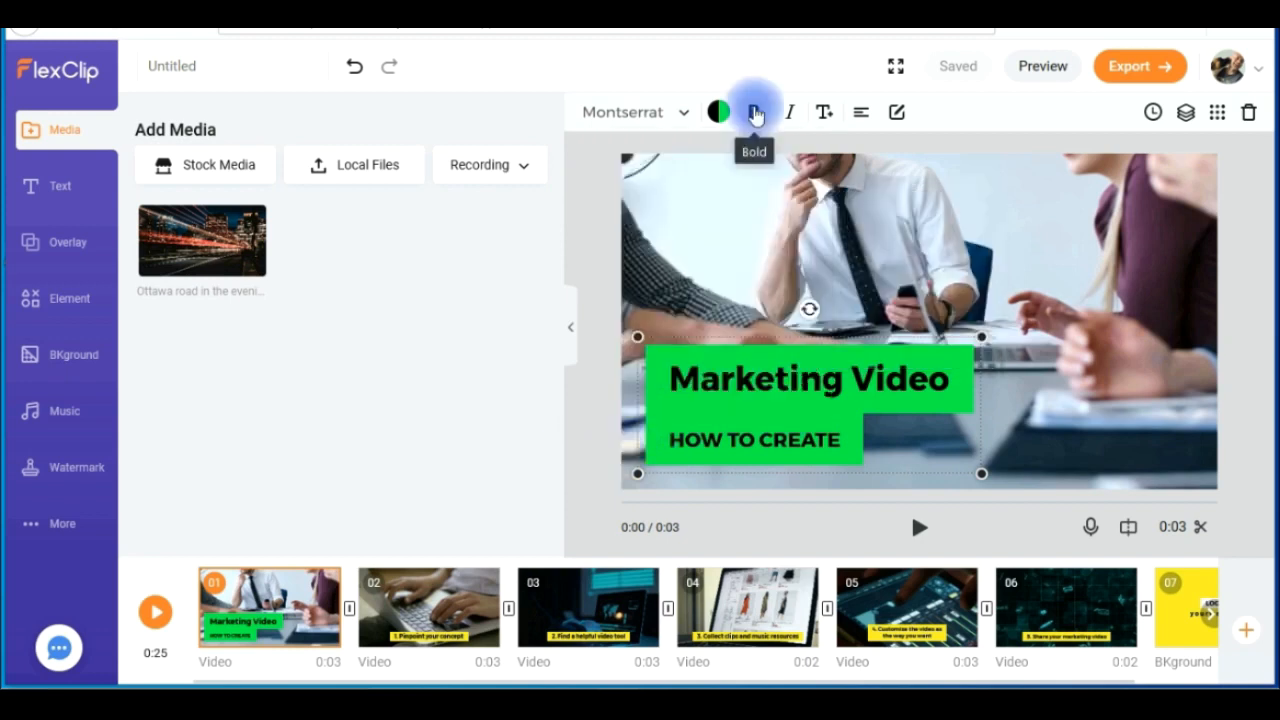
{"action": "left_click", "coordinate": [823, 113]}
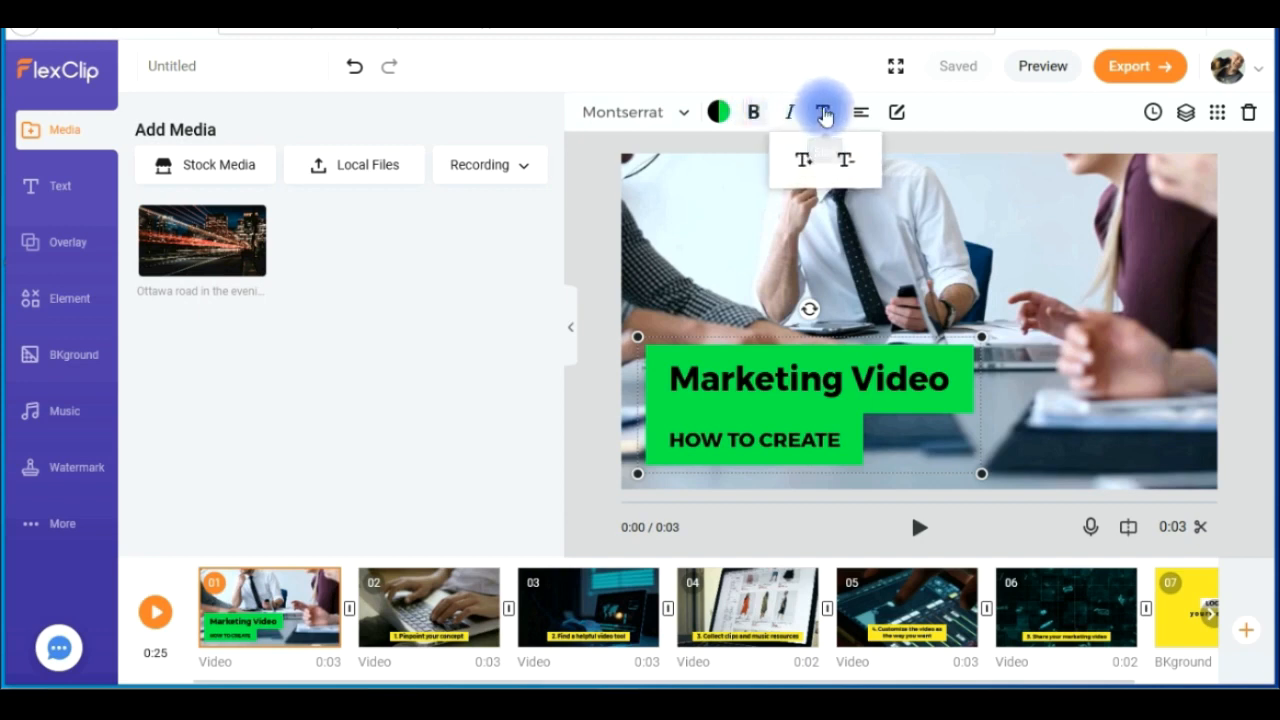
{"action": "left_click", "coordinate": [805, 159]}
{"action": "left_click", "coordinate": [805, 159]}
{"action": "left_click", "coordinate": [805, 159]}
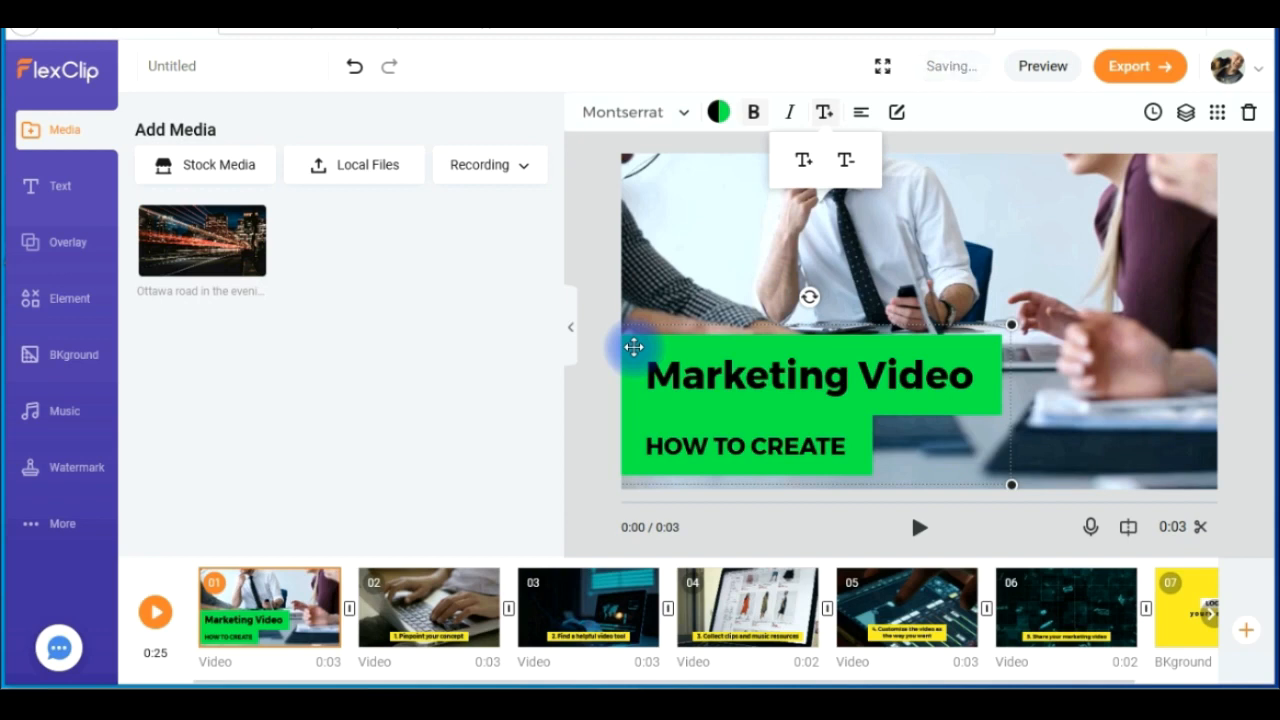
{"action": "left_click", "coordinate": [846, 162]}
{"action": "left_click", "coordinate": [846, 164]}
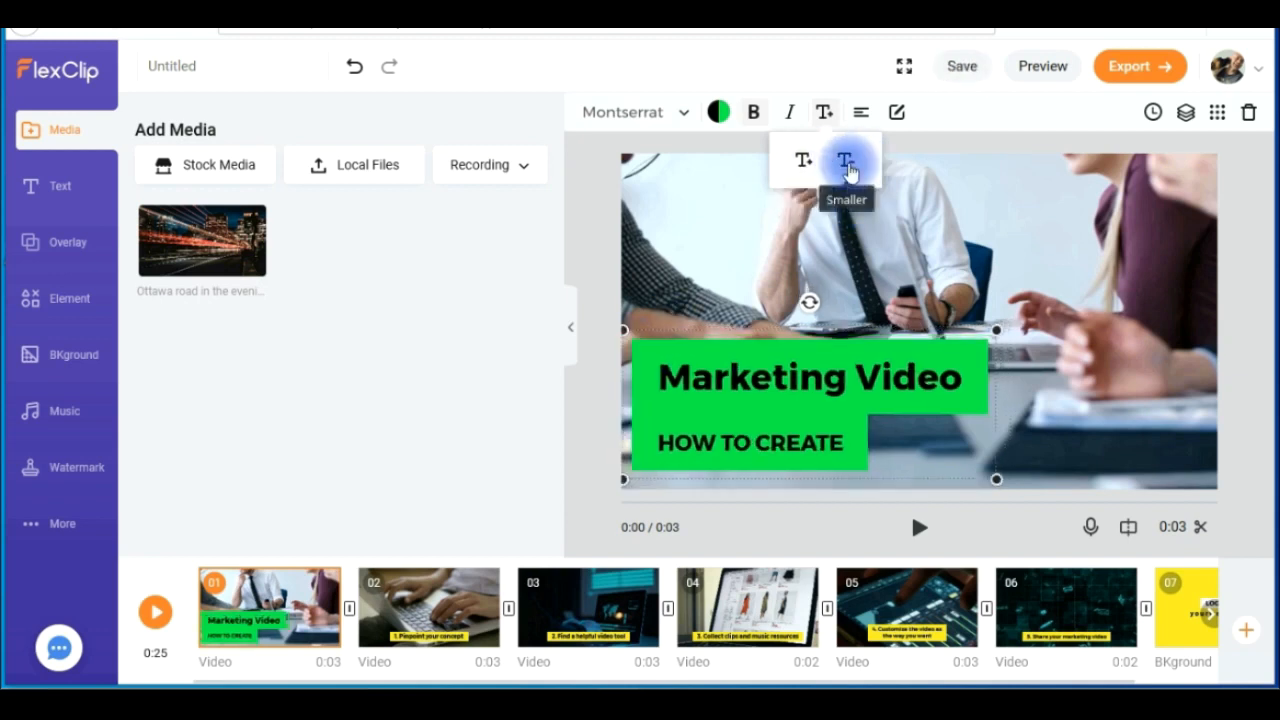
{"action": "left_click", "coordinate": [847, 168]}
{"action": "left_click", "coordinate": [847, 168]}
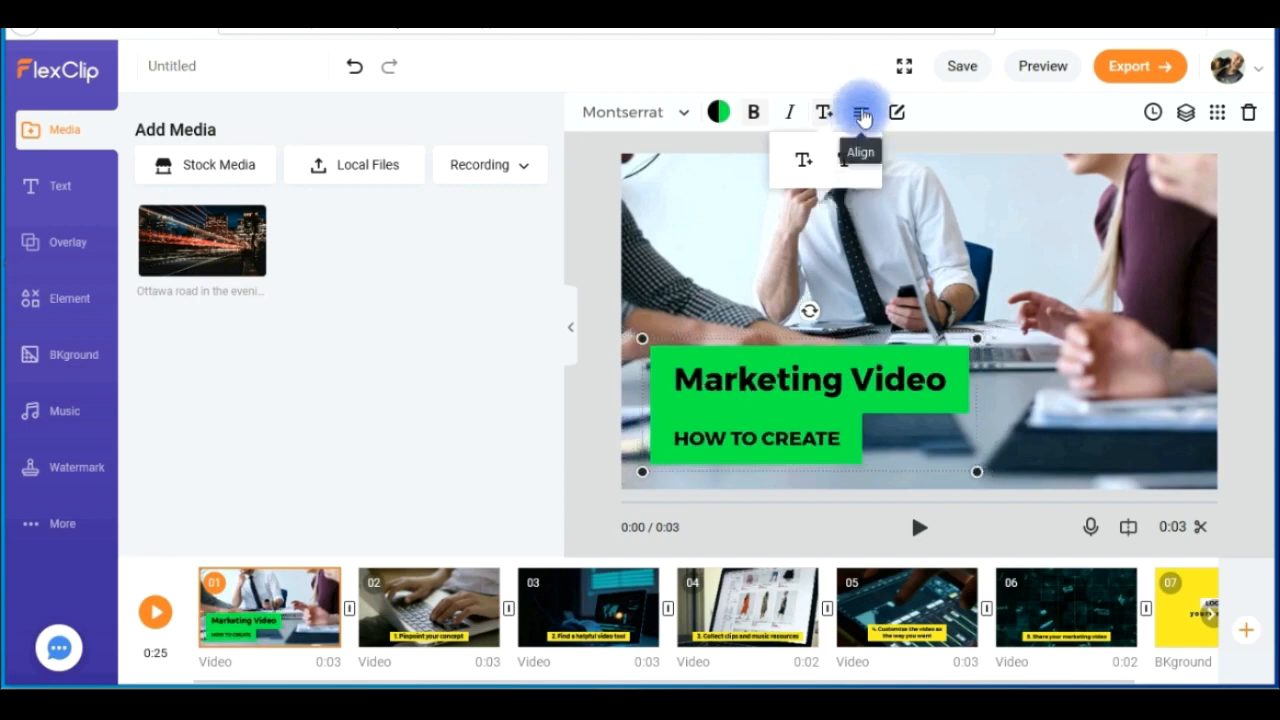
- Open the title's text for editing, view its two lines, and cancel without changing the wording
{"action": "left_click", "coordinate": [899, 112]}
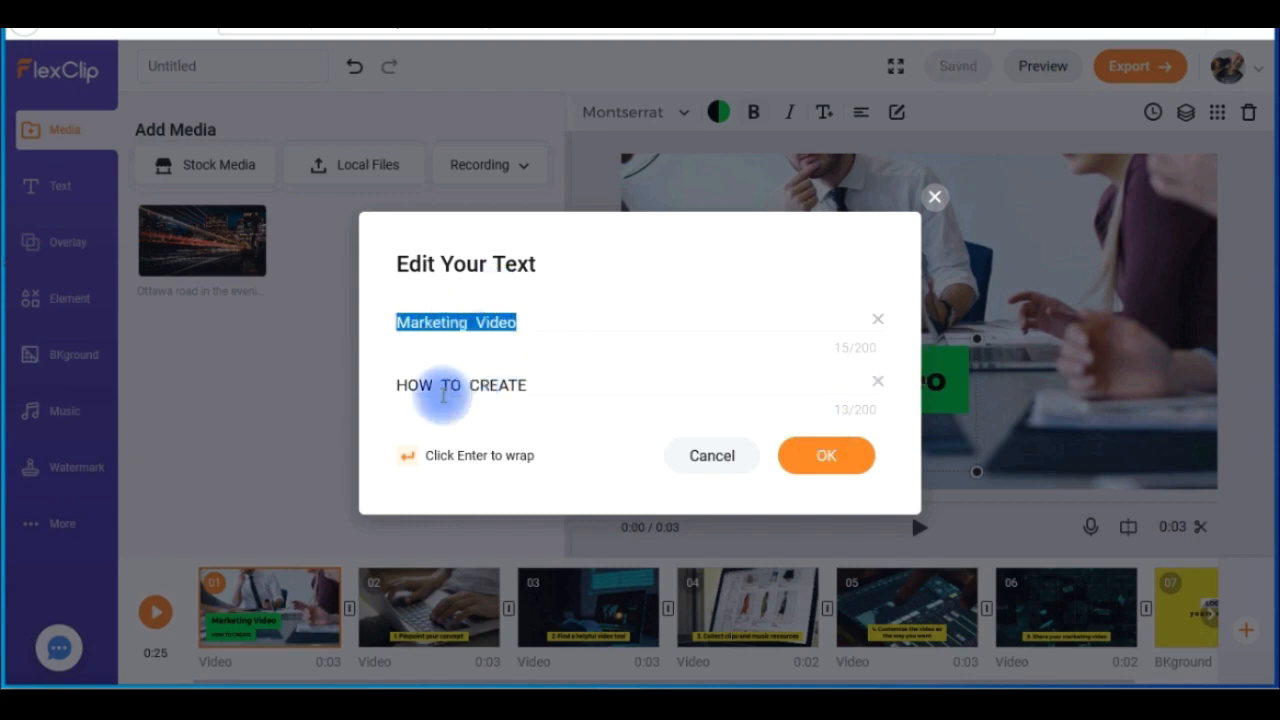
{"action": "triple_click", "coordinate": [549, 383]}
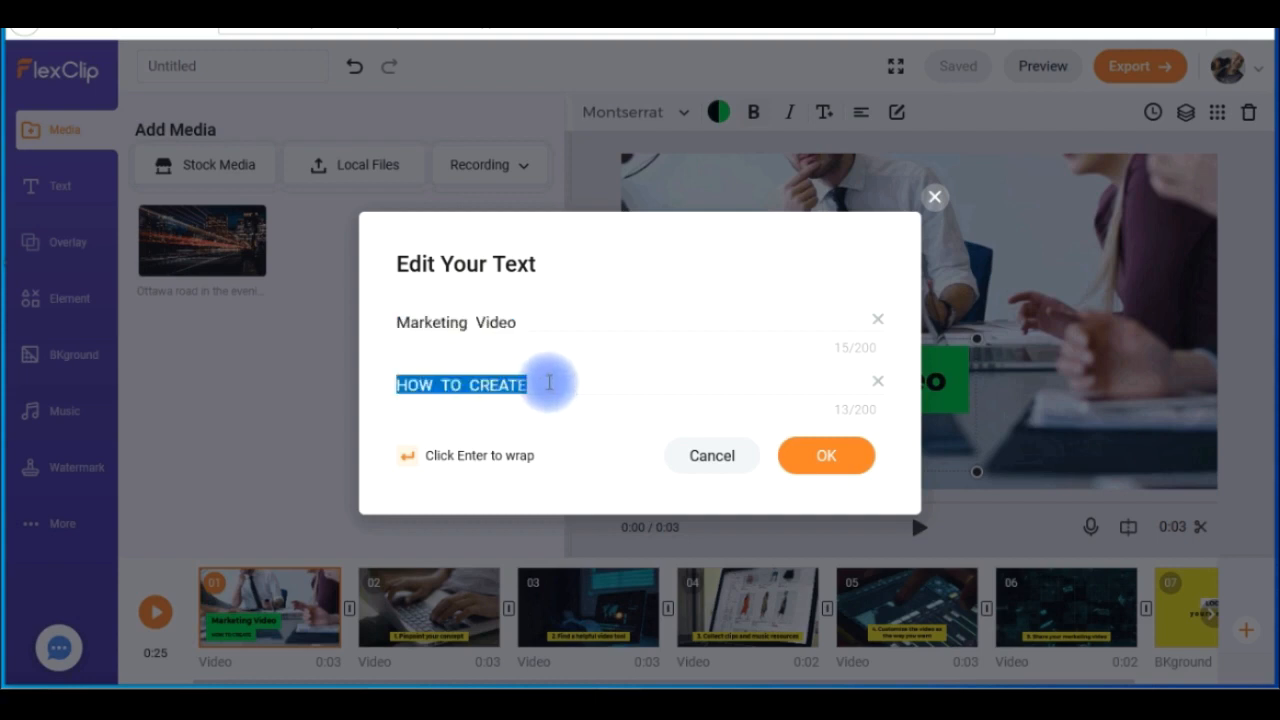
{"action": "left_click", "coordinate": [471, 430]}
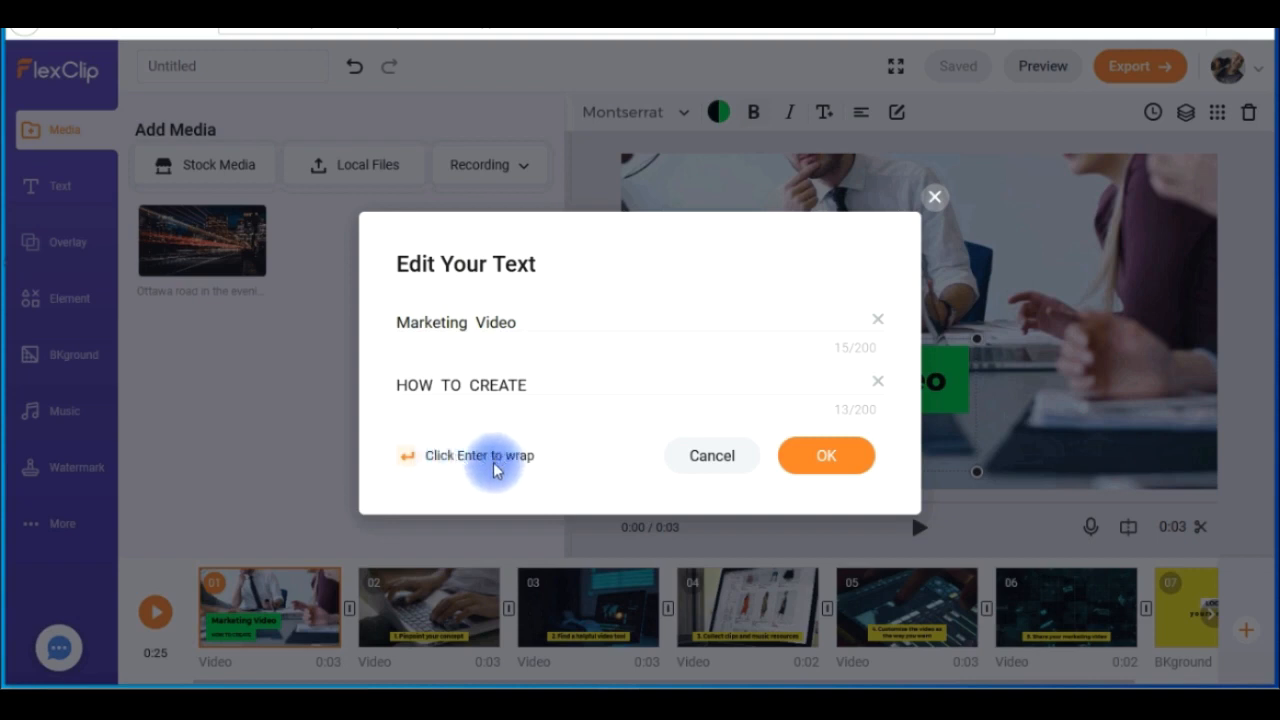
{"action": "left_click", "coordinate": [705, 457]}
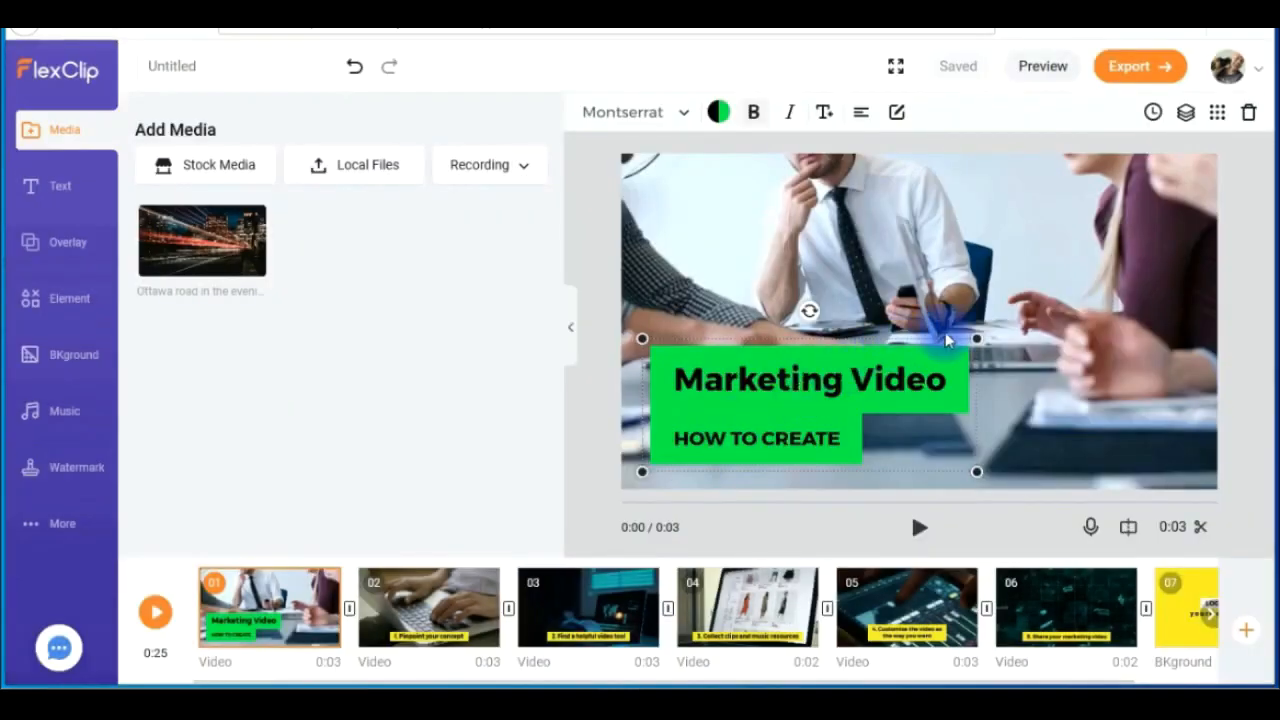
- Scale up the Marketing Video title slightly and move it right toward the middle of scene 1's lower half
{"action": "mouse_move", "coordinate": [978, 338]}
{"action": "left_mouse_down"}
{"action": "mouse_move", "coordinate": [1108, 263]}
{"action": "mouse_move", "coordinate": [1000, 329]}
{"action": "left_mouse_up"}
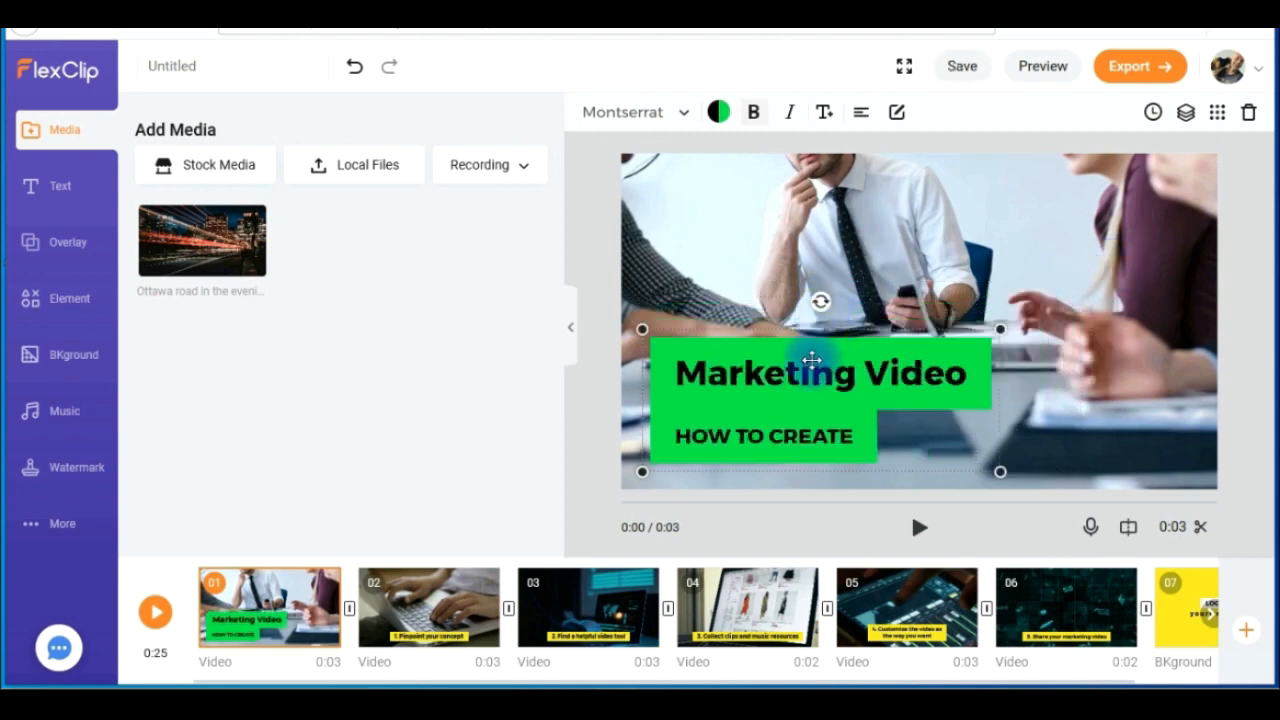
{"action": "left_click_drag", "start_coordinate": [741, 345], "coordinate": [834, 352]}
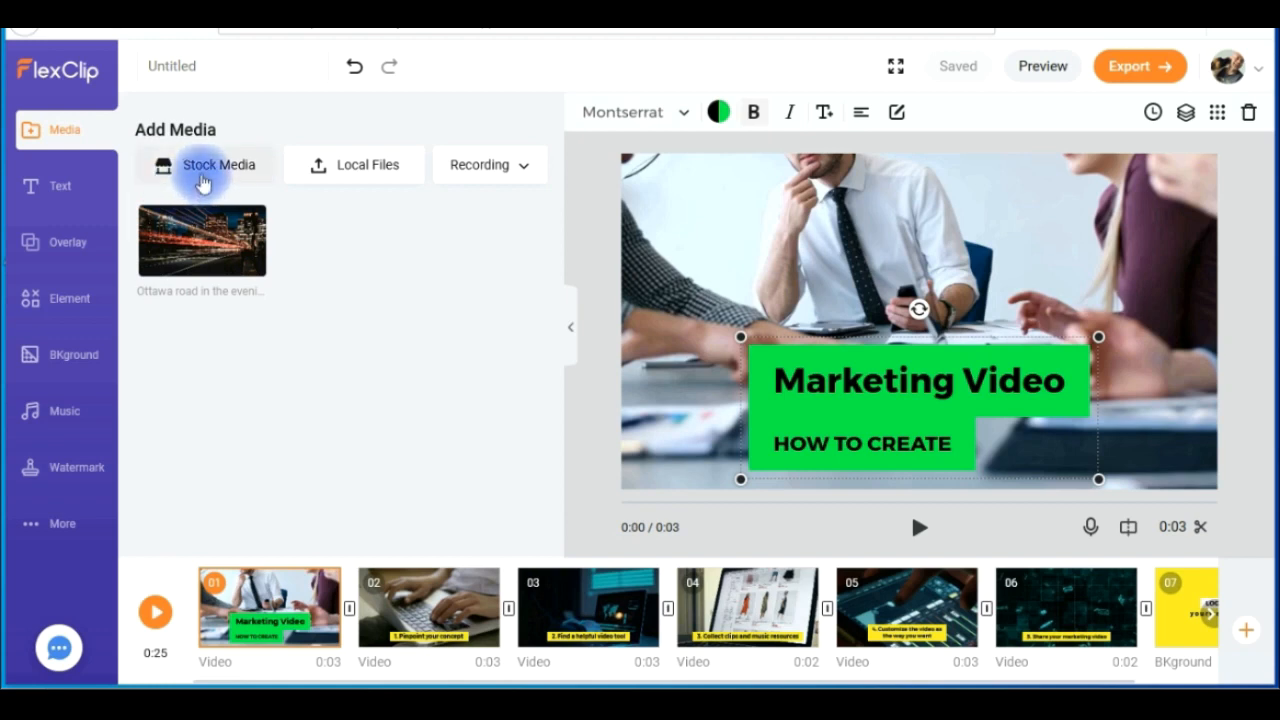
- View the recording options for adding media, and look through the basic and dynamic text presets
{"action": "left_click", "coordinate": [520, 172]}
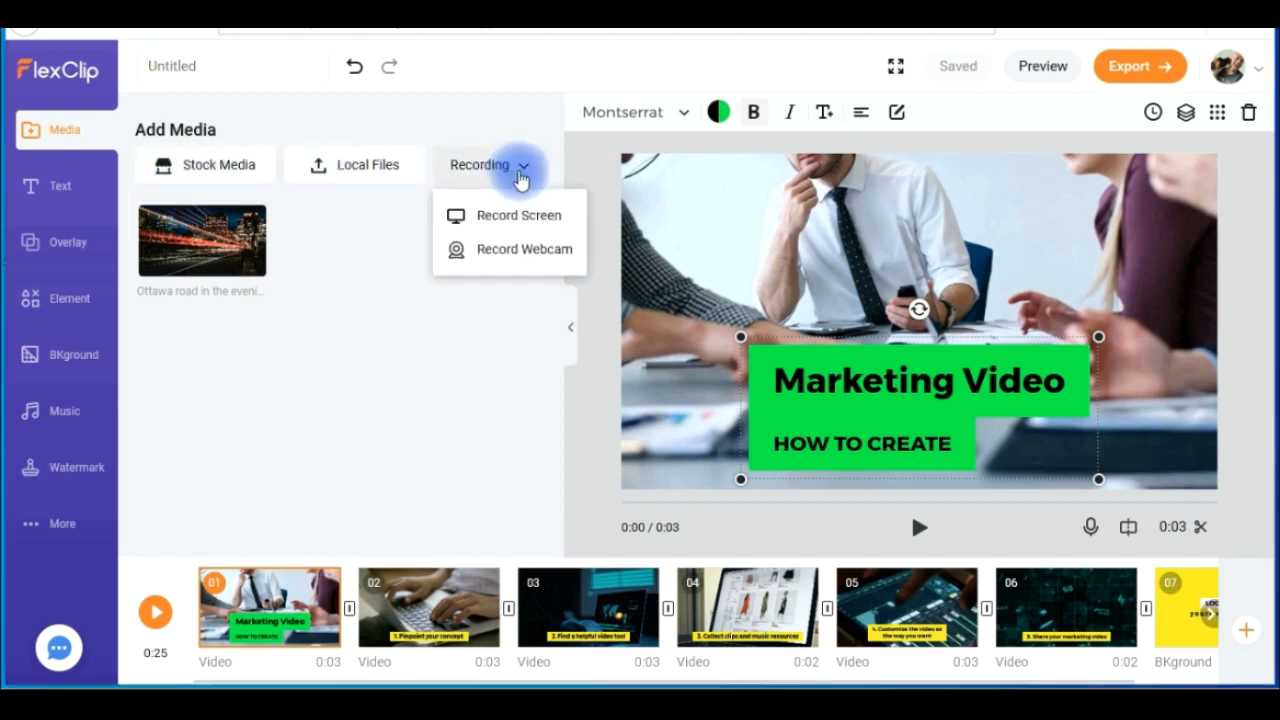
{"action": "left_click", "coordinate": [392, 367]}
{"action": "left_click", "coordinate": [52, 199]}
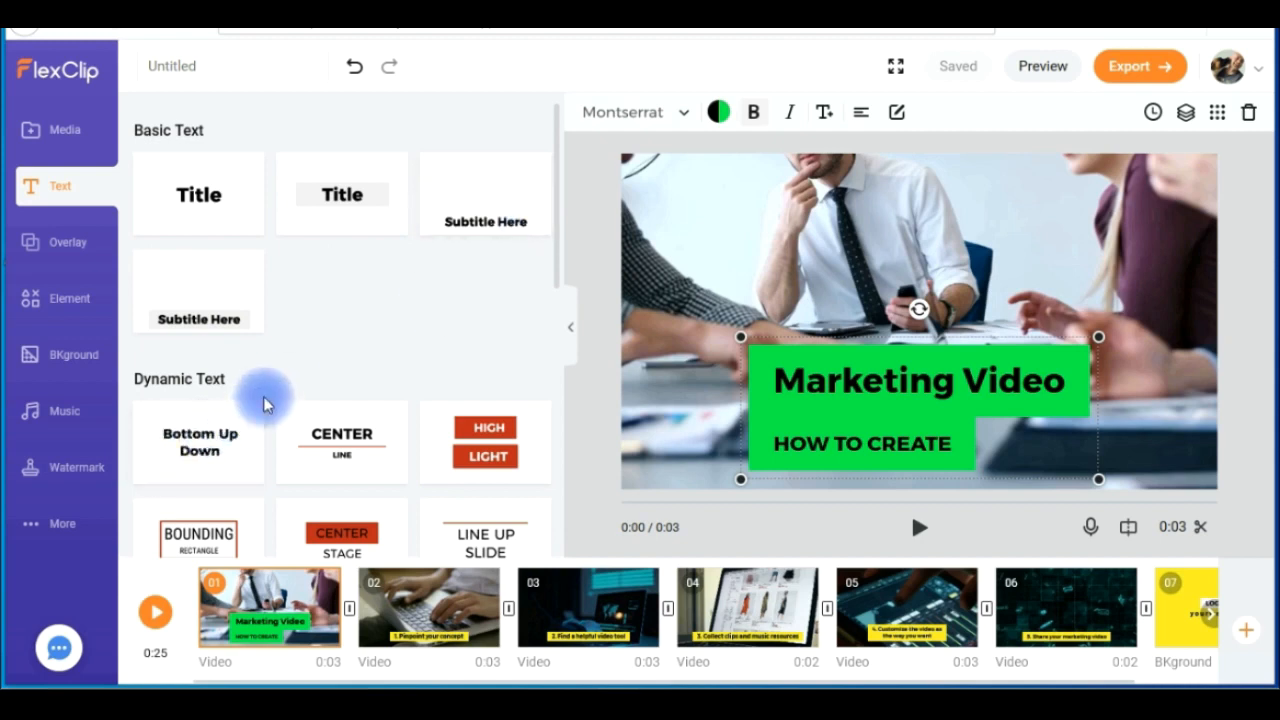
{"action": "scroll", "coordinate": [560, 390], "scroll_direction": "down", "scroll_amount": 3}
{"action": "left_click_drag", "start_coordinate": [560, 425], "coordinate": [571, 537]}
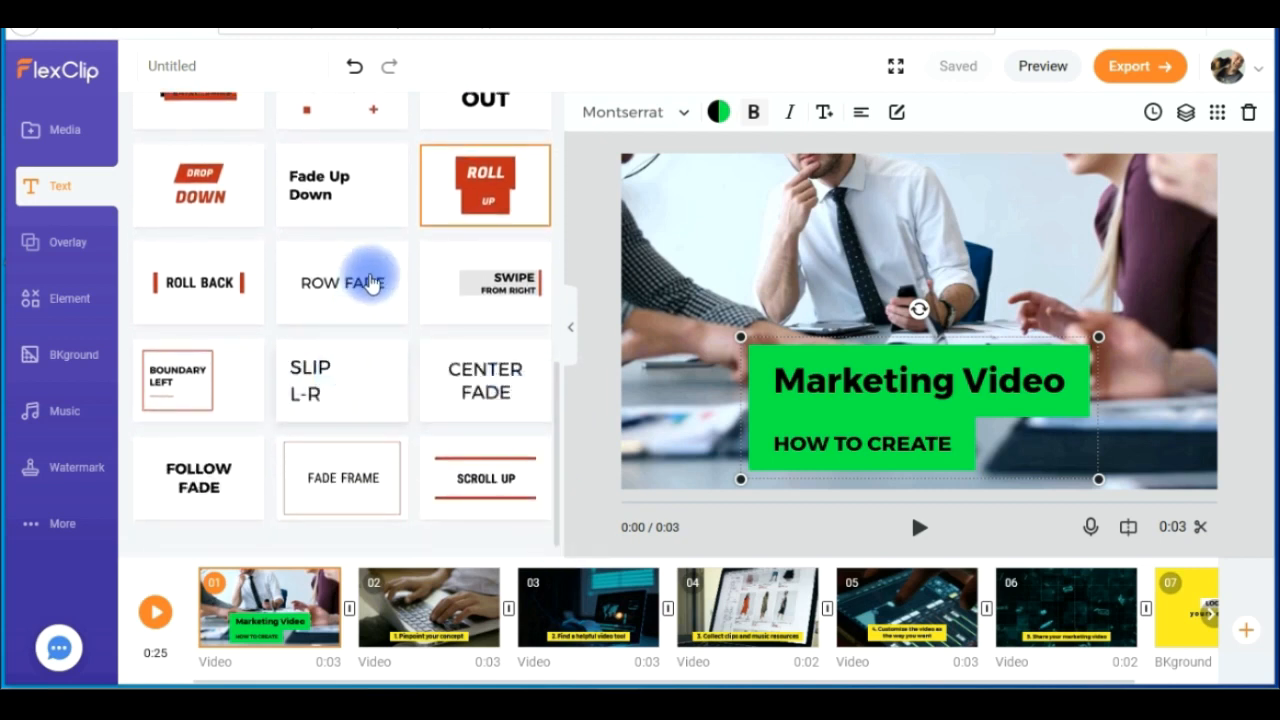
- Examine the full overlay collections for text, decoration and Logo/Intro/Outro without adding any to the scene
{"action": "left_click", "coordinate": [70, 251]}
{"action": "left_click", "coordinate": [528, 132]}
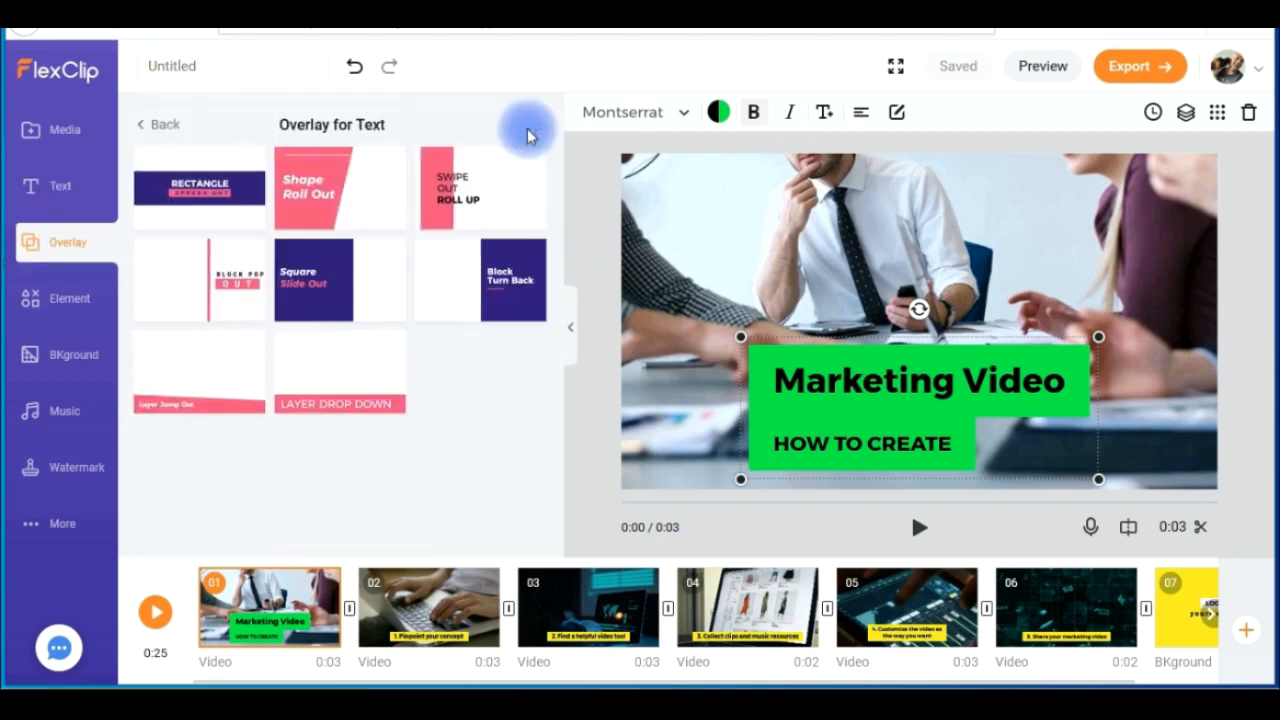
{"action": "left_click", "coordinate": [150, 122]}
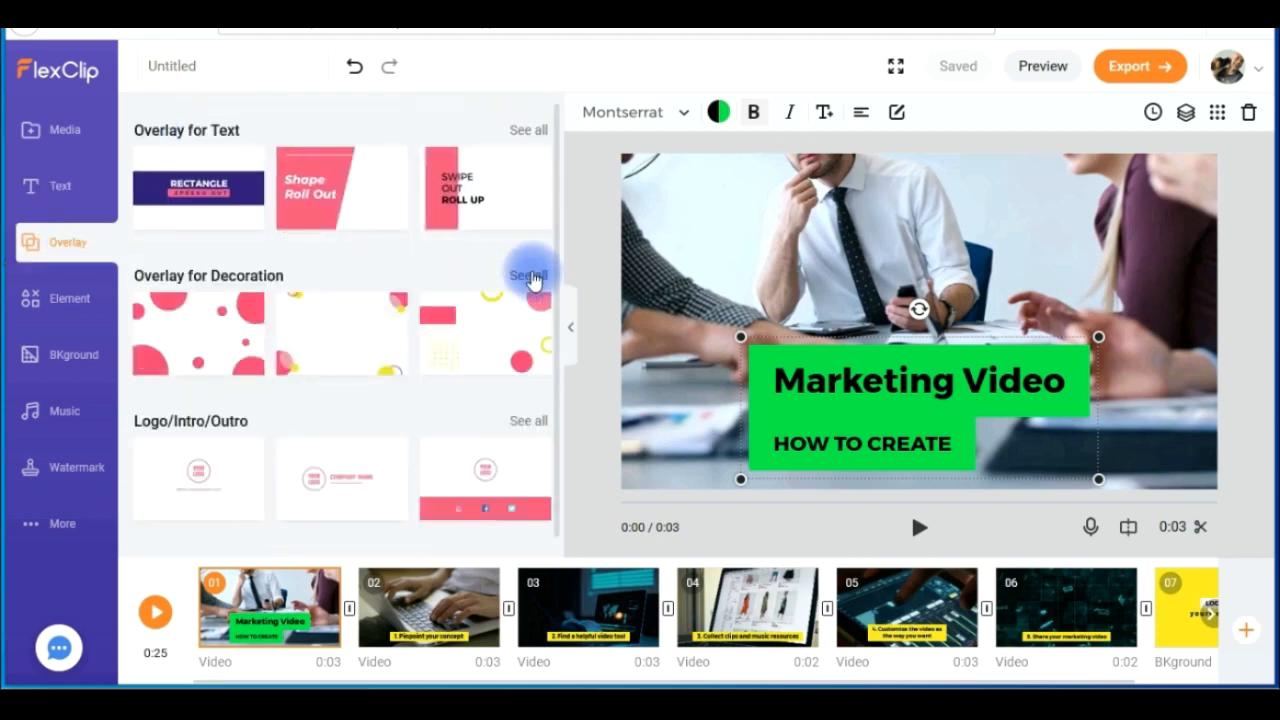
{"action": "left_click", "coordinate": [528, 273]}
{"action": "left_click", "coordinate": [170, 130]}
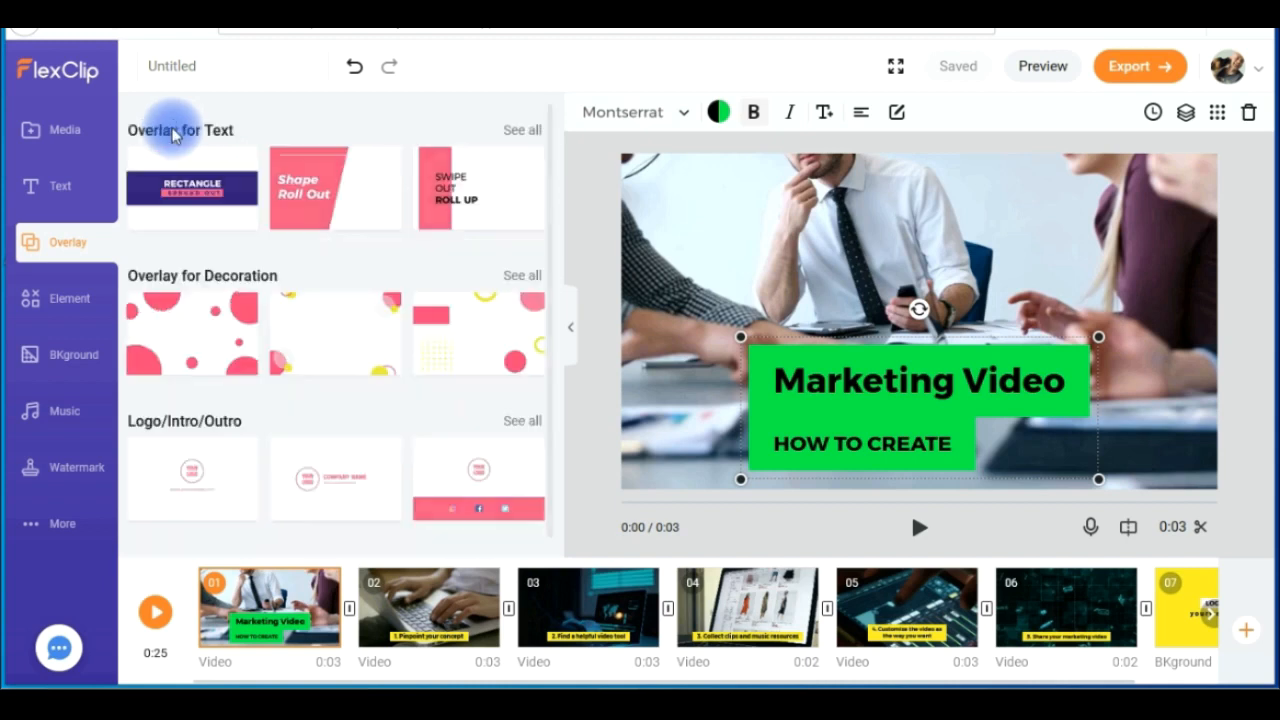
{"action": "left_click", "coordinate": [532, 421]}
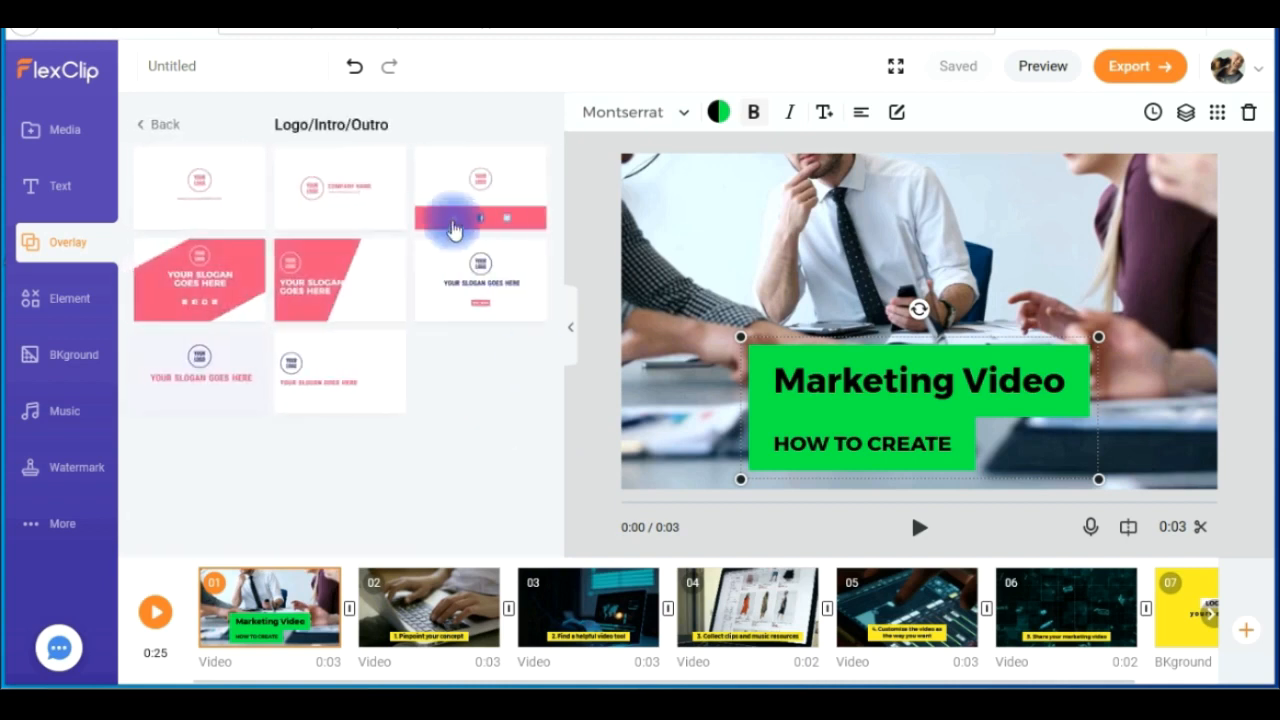
{"action": "left_click", "coordinate": [170, 124]}
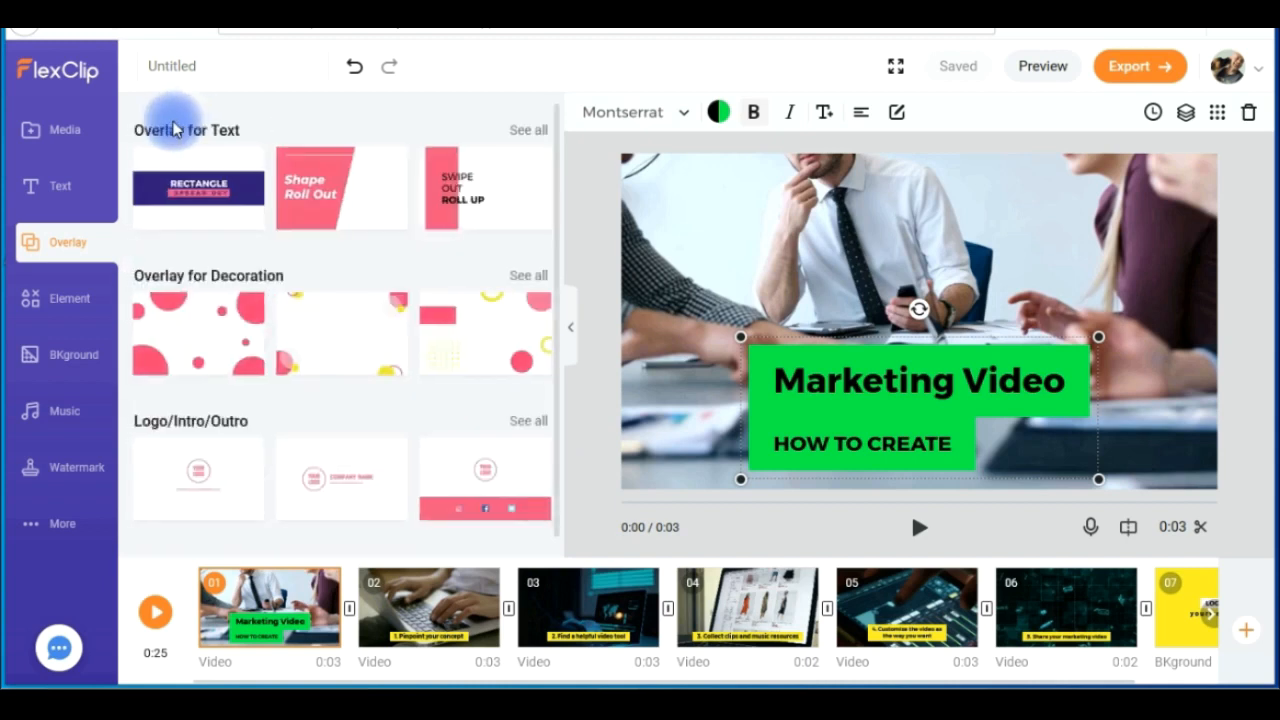
- Look through the element library, including the full Social collection and the Shape, Arrow, Birthday, Promo and Business categories
{"action": "left_click", "coordinate": [55, 310]}
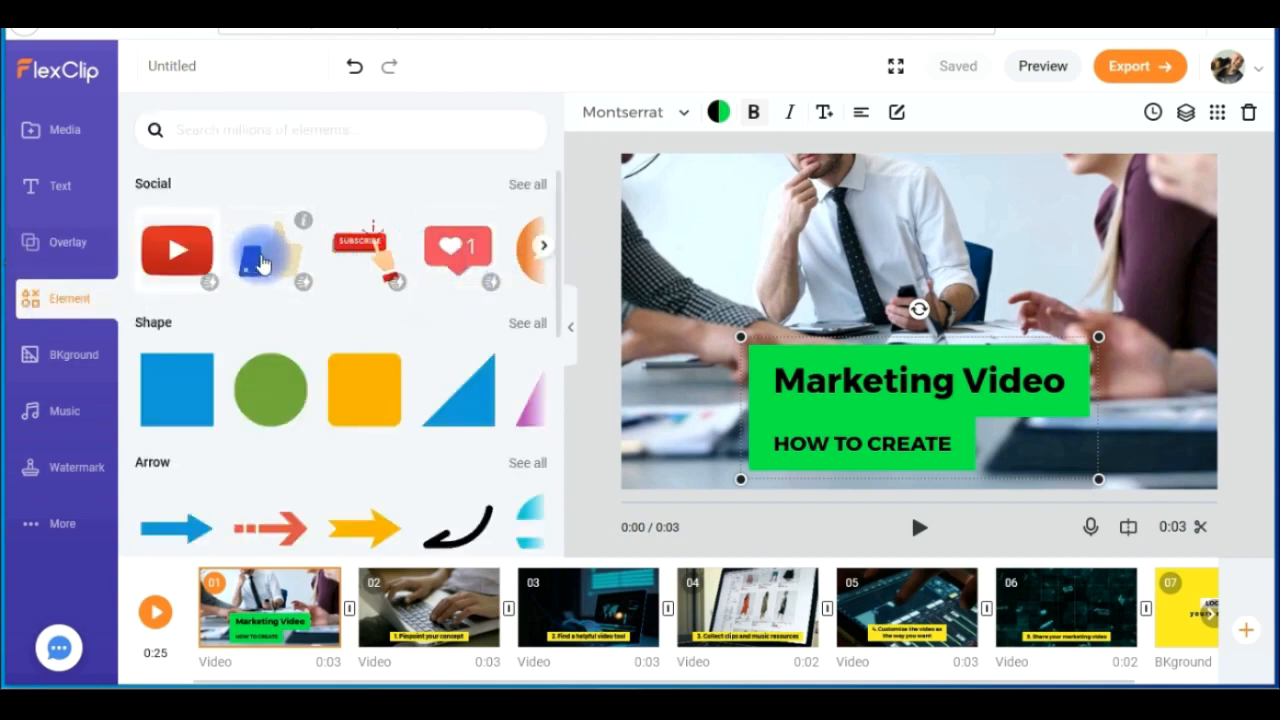
{"action": "left_click", "coordinate": [524, 184]}
{"action": "left_click_drag", "start_coordinate": [559, 200], "coordinate": [554, 522]}
{"action": "left_click", "coordinate": [160, 125]}
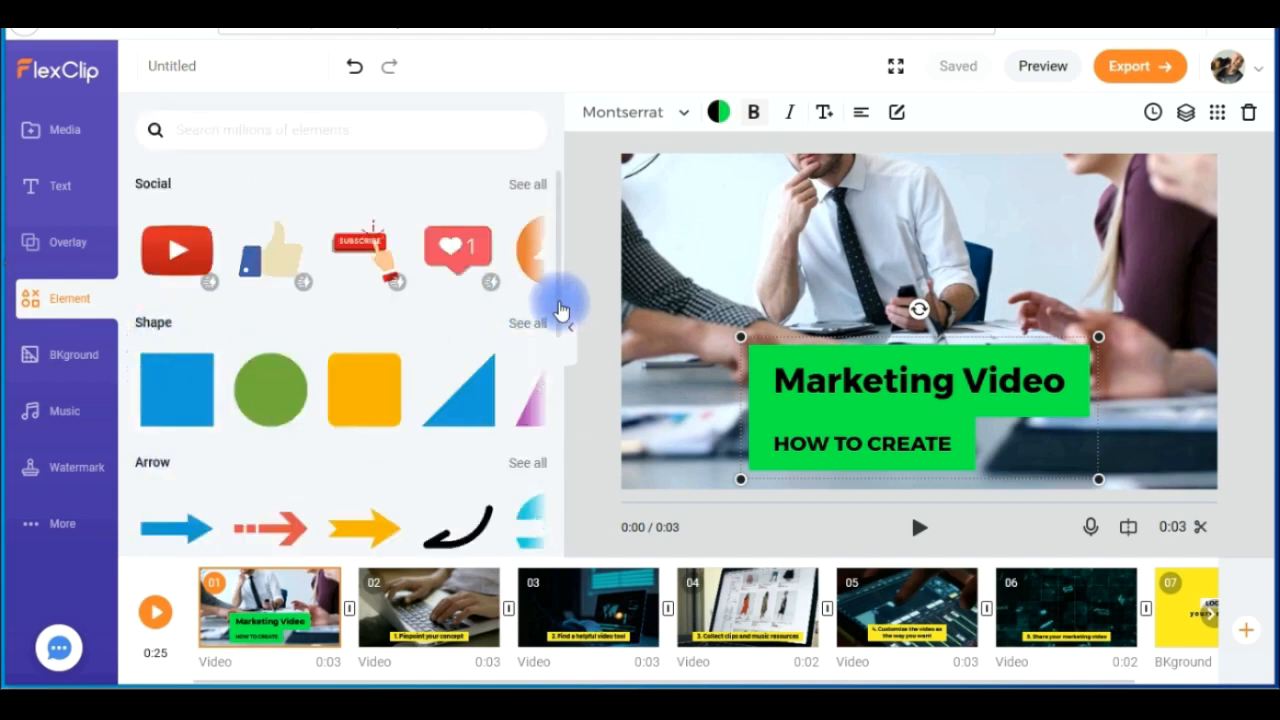
{"action": "scroll", "coordinate": [562, 400], "scroll_direction": "down", "scroll_amount": 3}
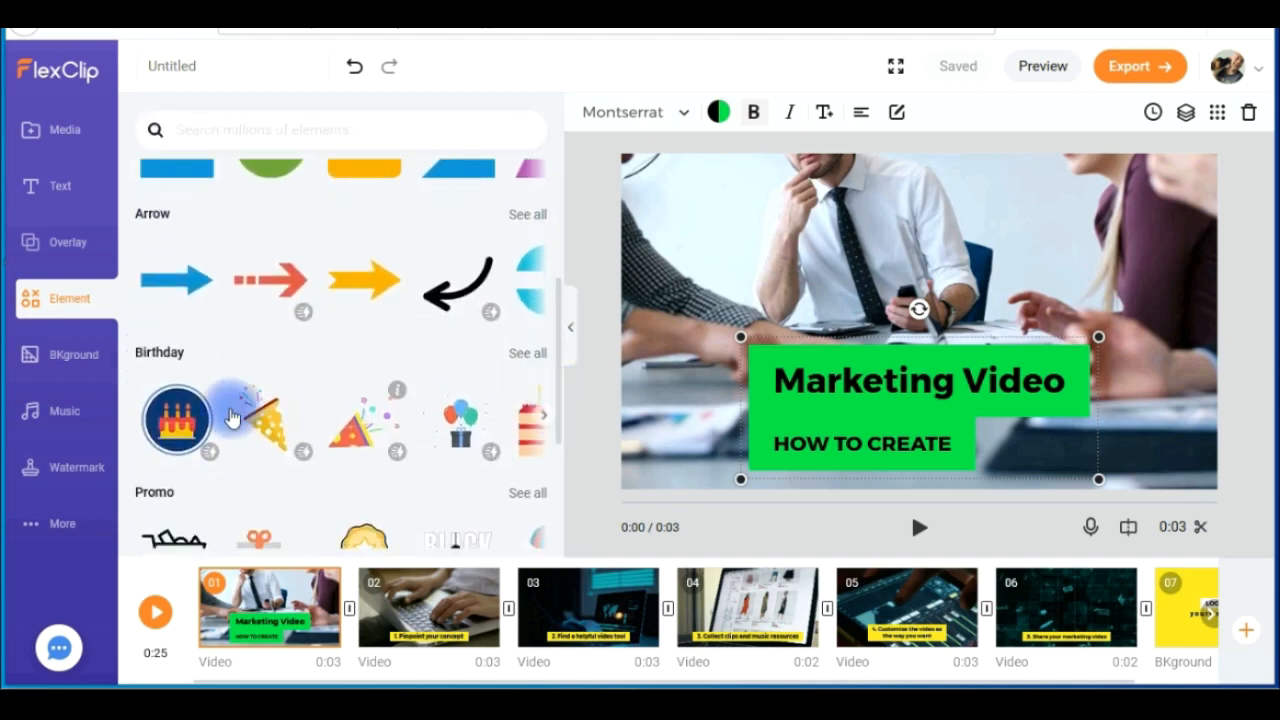
{"action": "left_click_drag", "start_coordinate": [563, 423], "coordinate": [563, 523]}
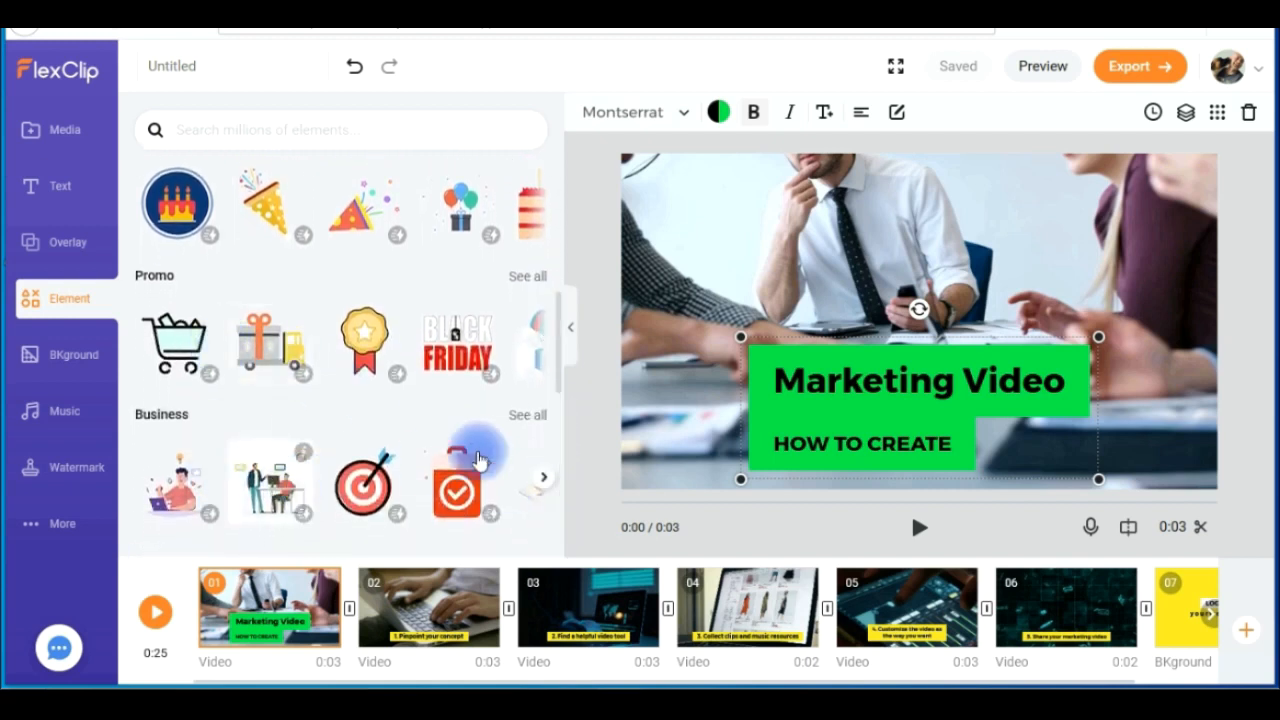
{"action": "left_click_drag", "start_coordinate": [563, 388], "coordinate": [356, 127]}
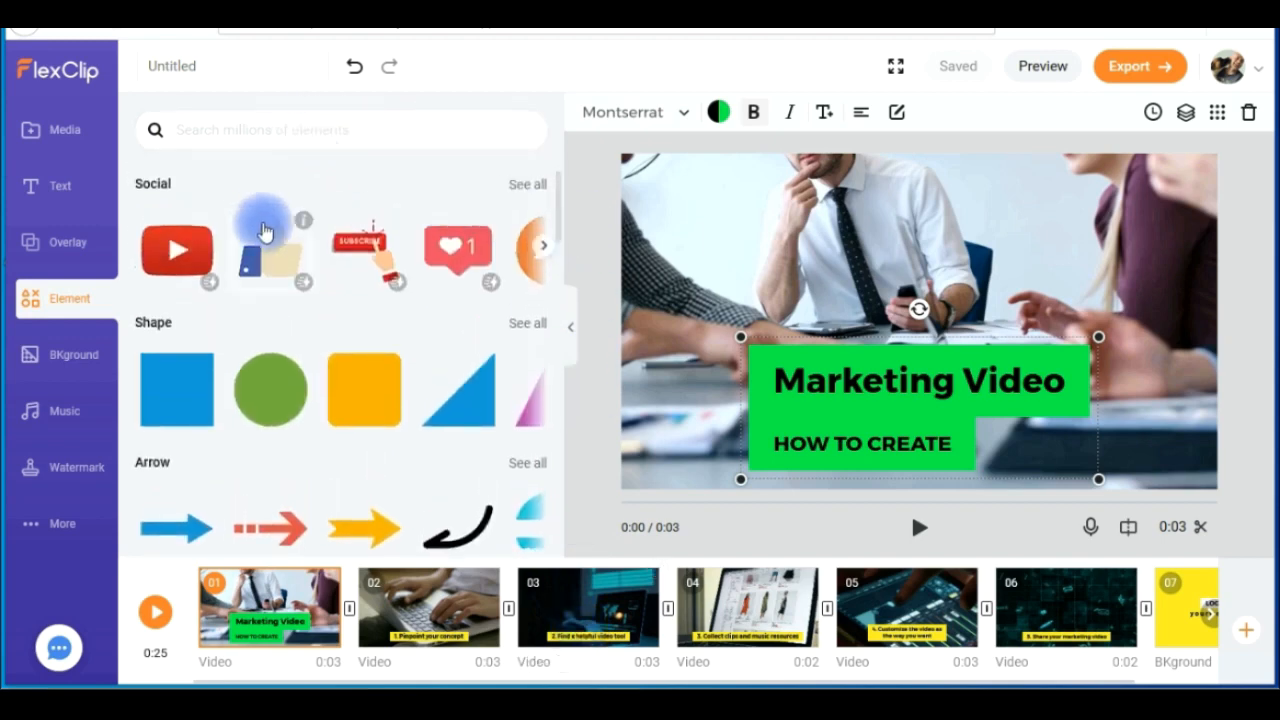
- Add the blue square shape to scene 1 and view its entrance animation options
{"action": "left_click", "coordinate": [189, 409]}
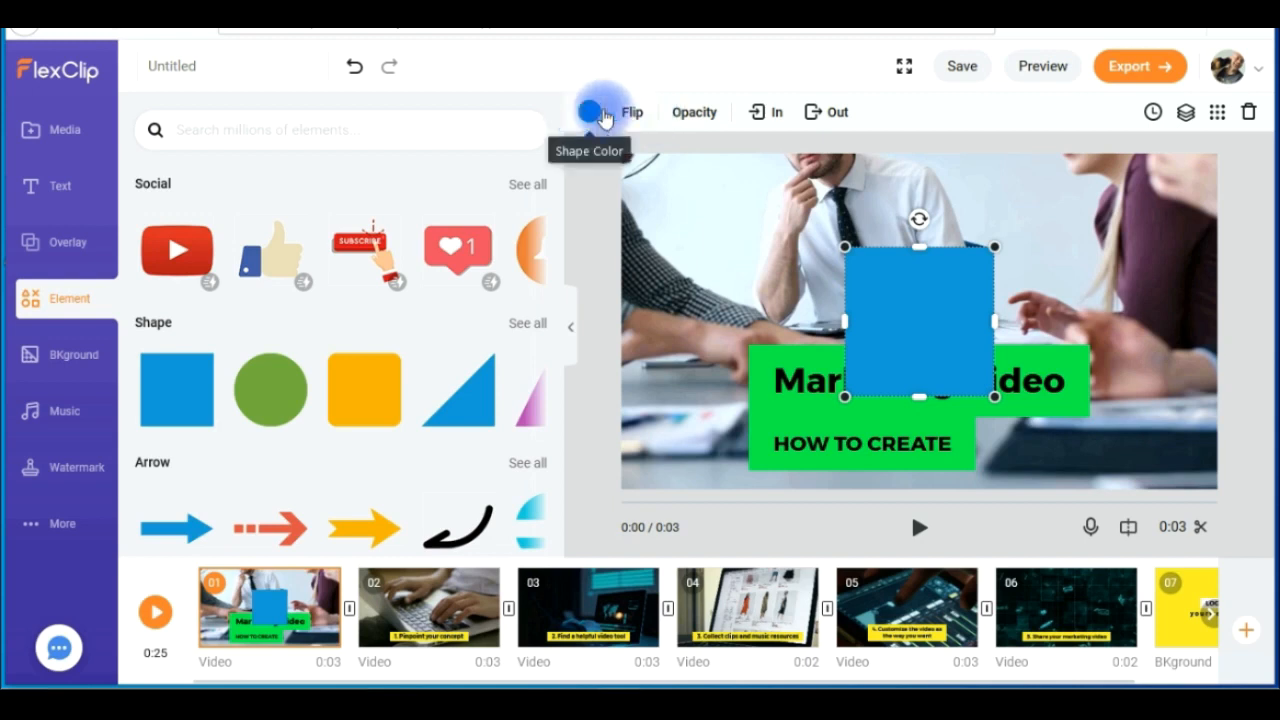
{"action": "left_click", "coordinate": [760, 116]}
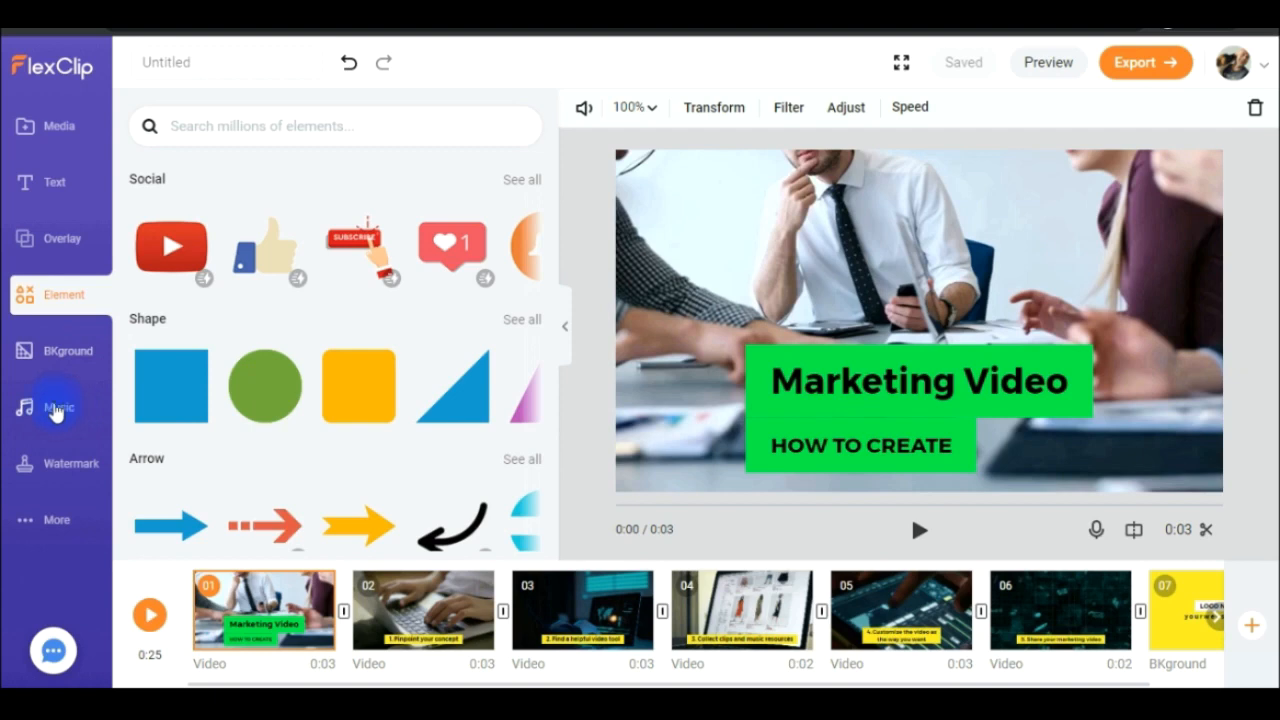
- Try the volume and fade-in settings of the background music, returning them to 100 and 0s
{"action": "left_click", "coordinate": [55, 410]}
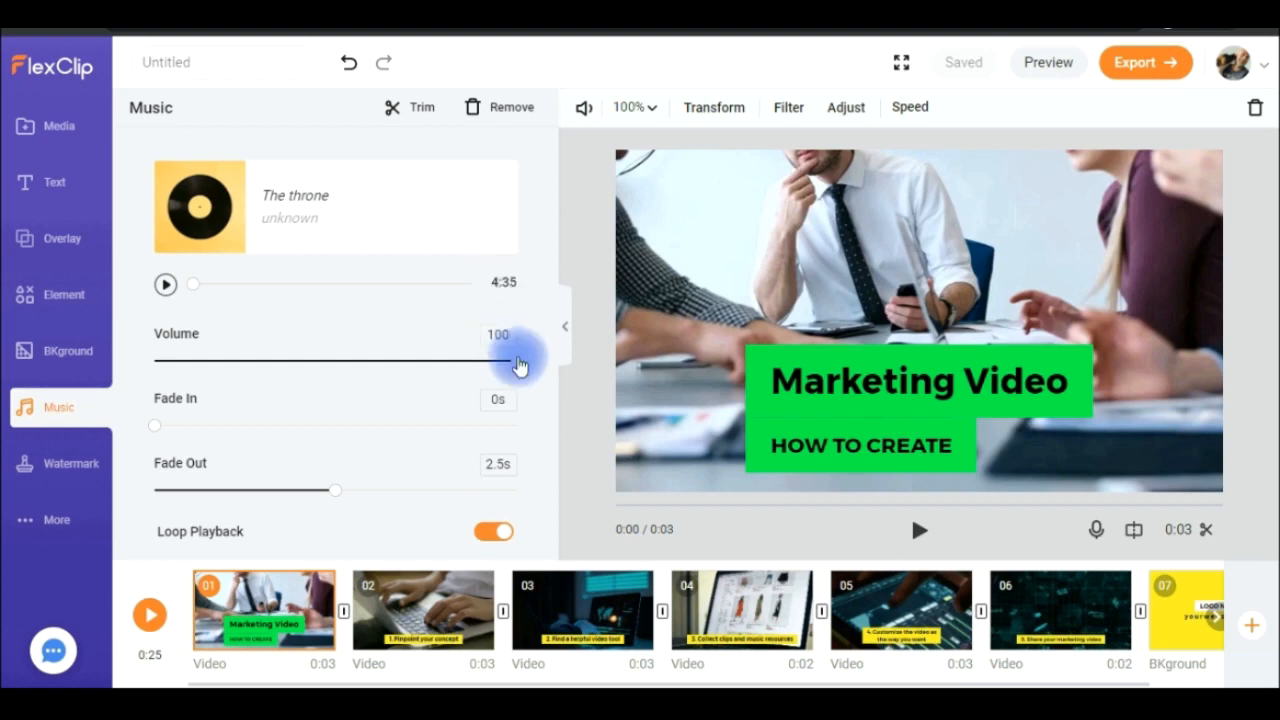
{"action": "left_click_drag", "start_coordinate": [372, 377], "coordinate": [524, 362]}
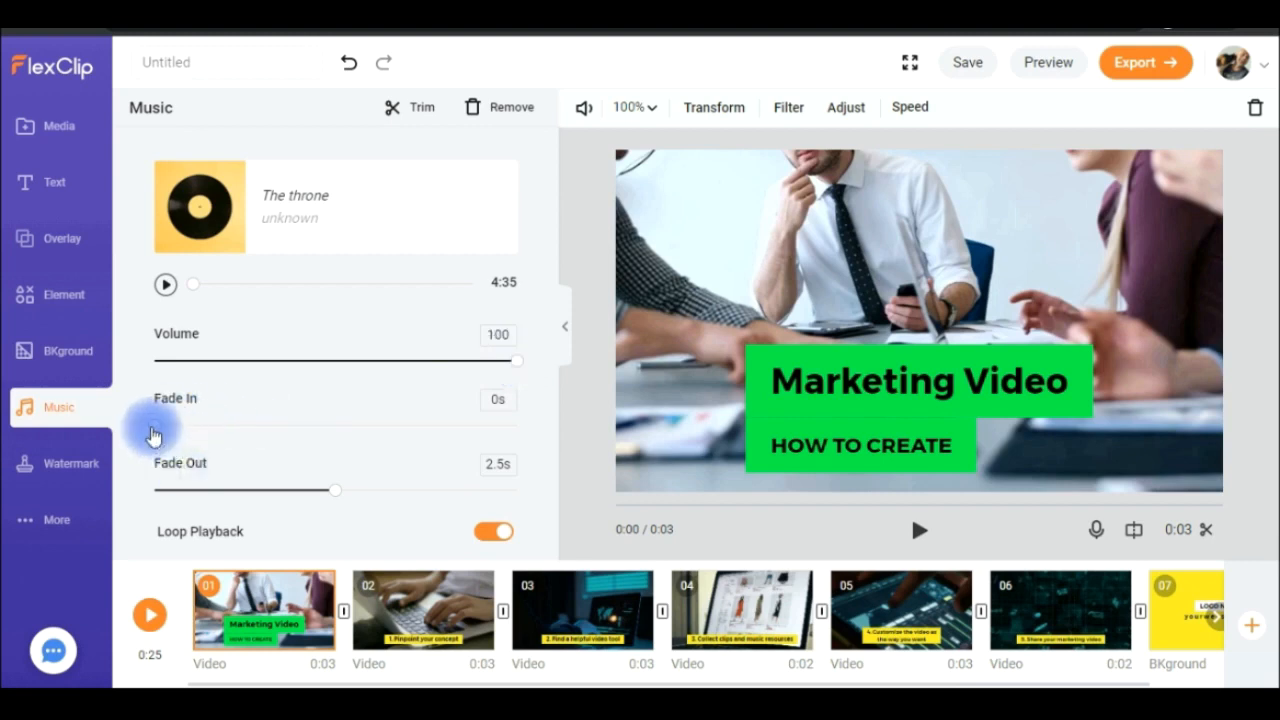
{"action": "left_click_drag", "start_coordinate": [157, 425], "coordinate": [458, 428]}
{"action": "left_click_drag", "start_coordinate": [338, 441], "coordinate": [156, 443]}
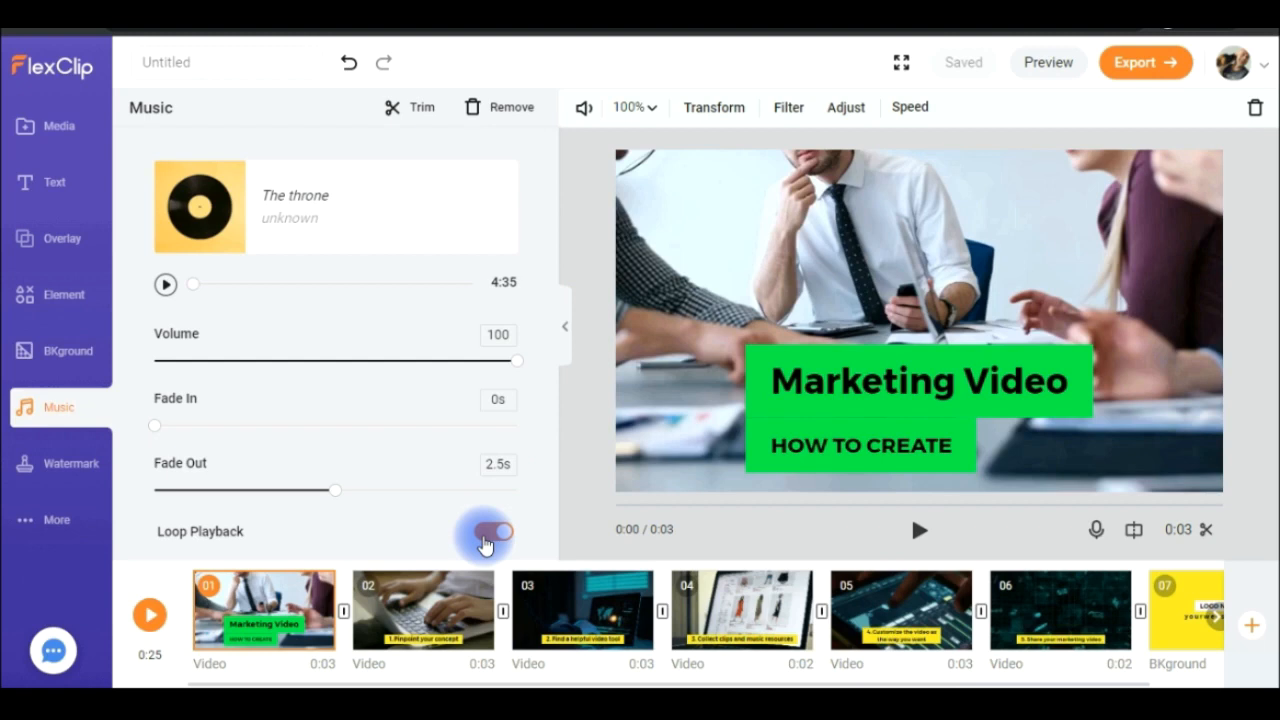
- Open the stock music library for replacing the track and examine its mood, genre and instrument filters
{"action": "mouse_move", "coordinate": [409, 224]}
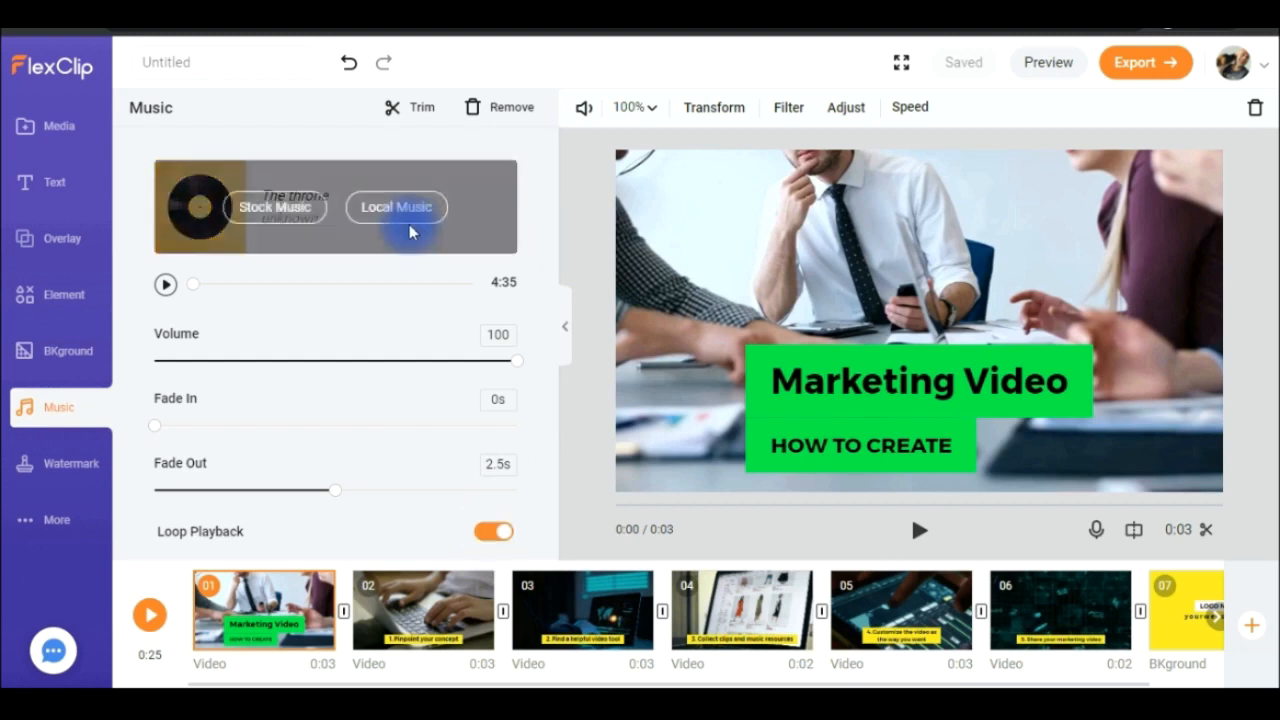
{"action": "left_click", "coordinate": [250, 226]}
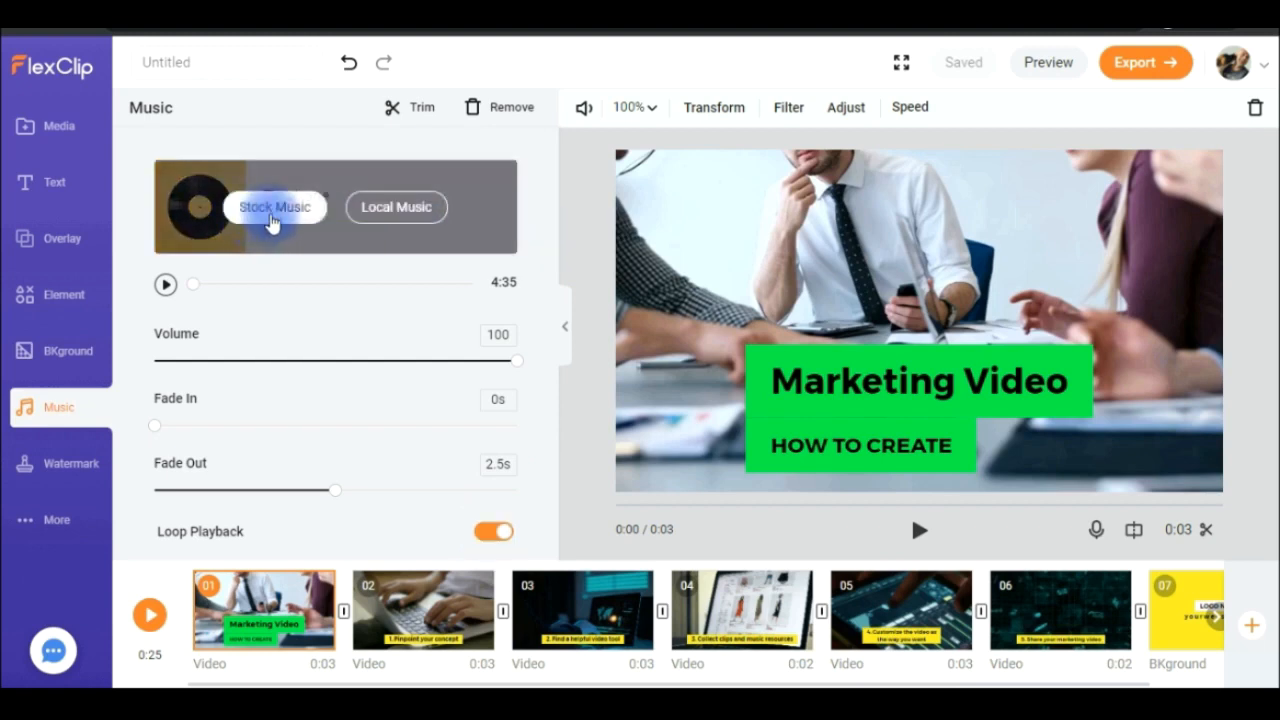
{"action": "left_click", "coordinate": [388, 226]}
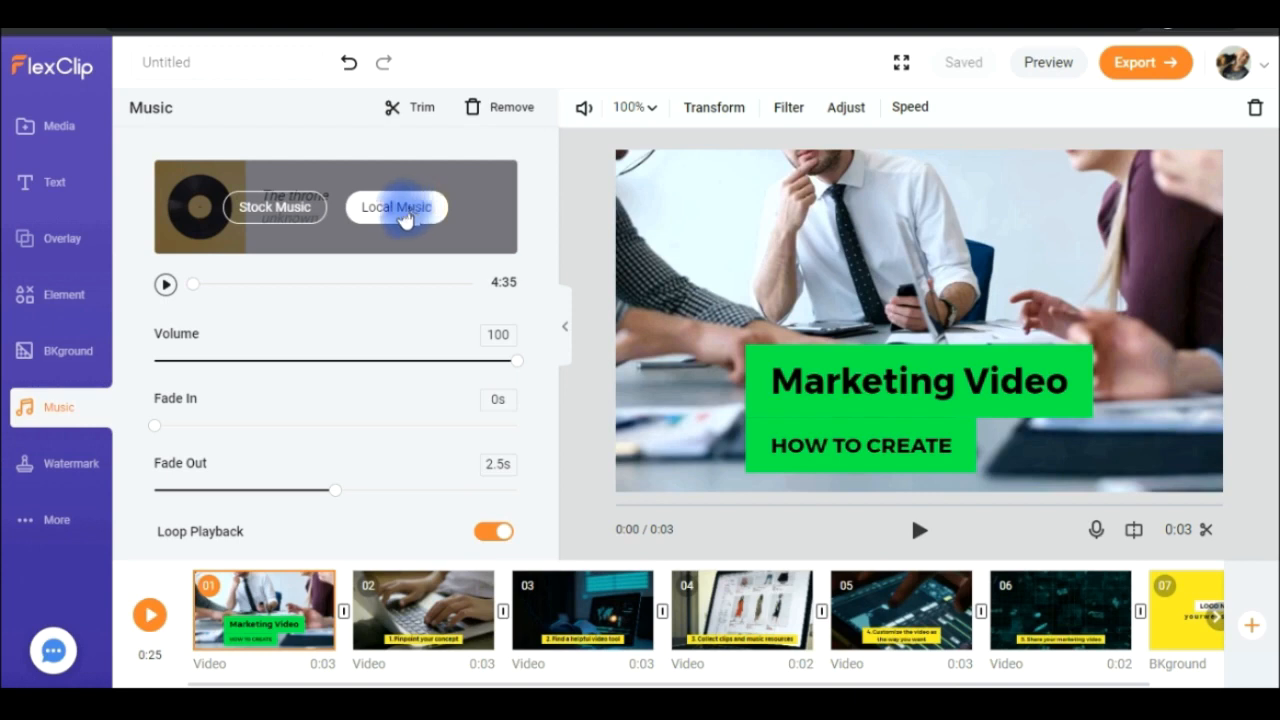
{"action": "left_click", "coordinate": [282, 212]}
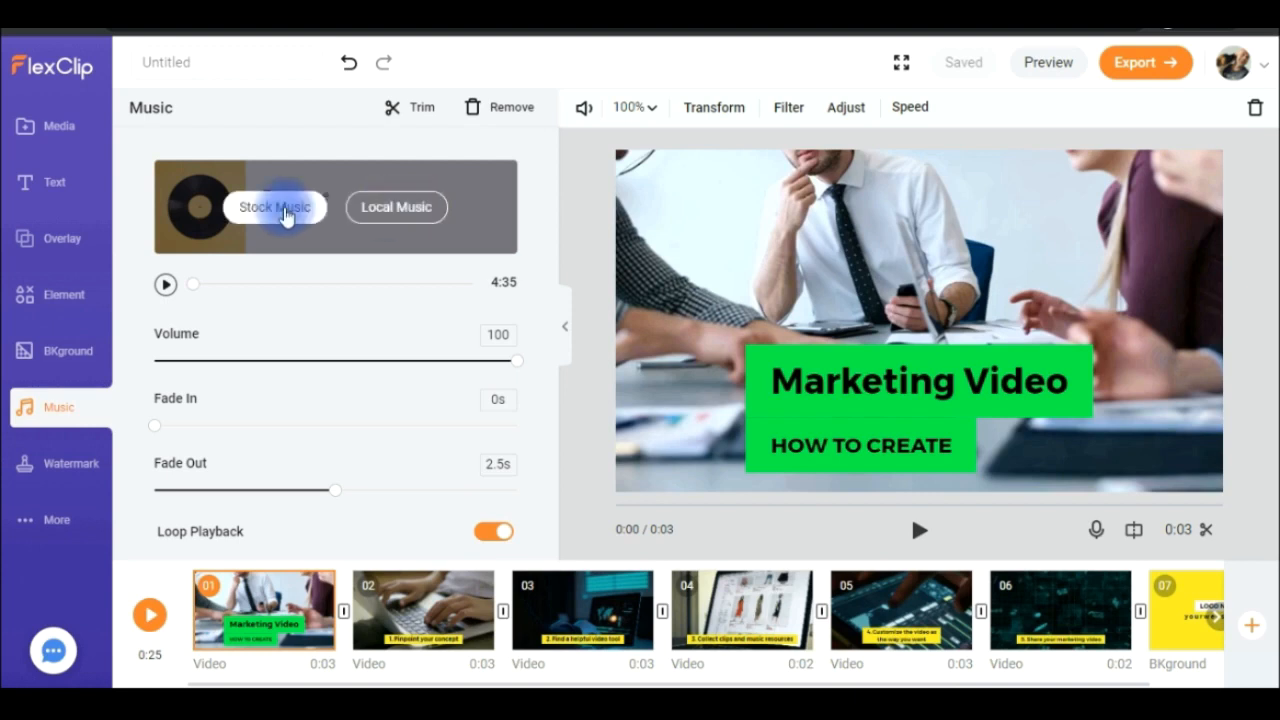
{"action": "left_click", "coordinate": [283, 210]}
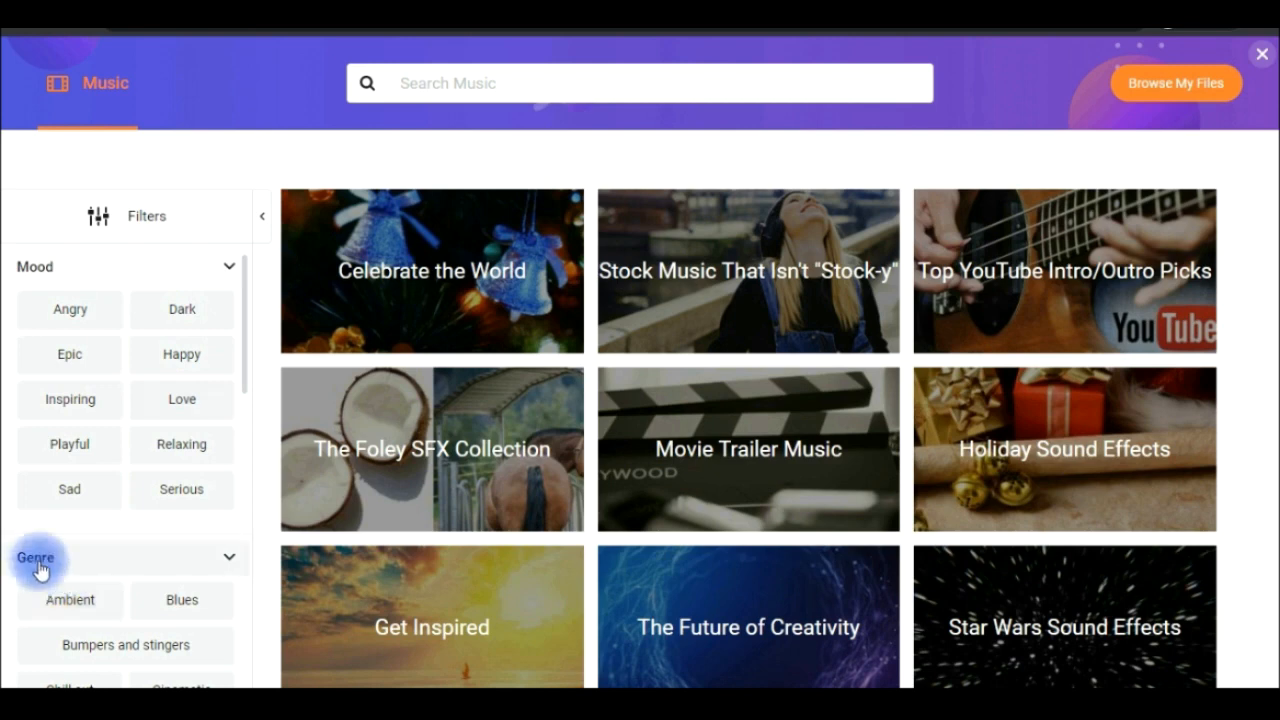
{"action": "left_click_drag", "start_coordinate": [246, 357], "coordinate": [253, 558]}
{"action": "scroll", "coordinate": [252, 558], "scroll_direction": "down", "scroll_amount": 2}
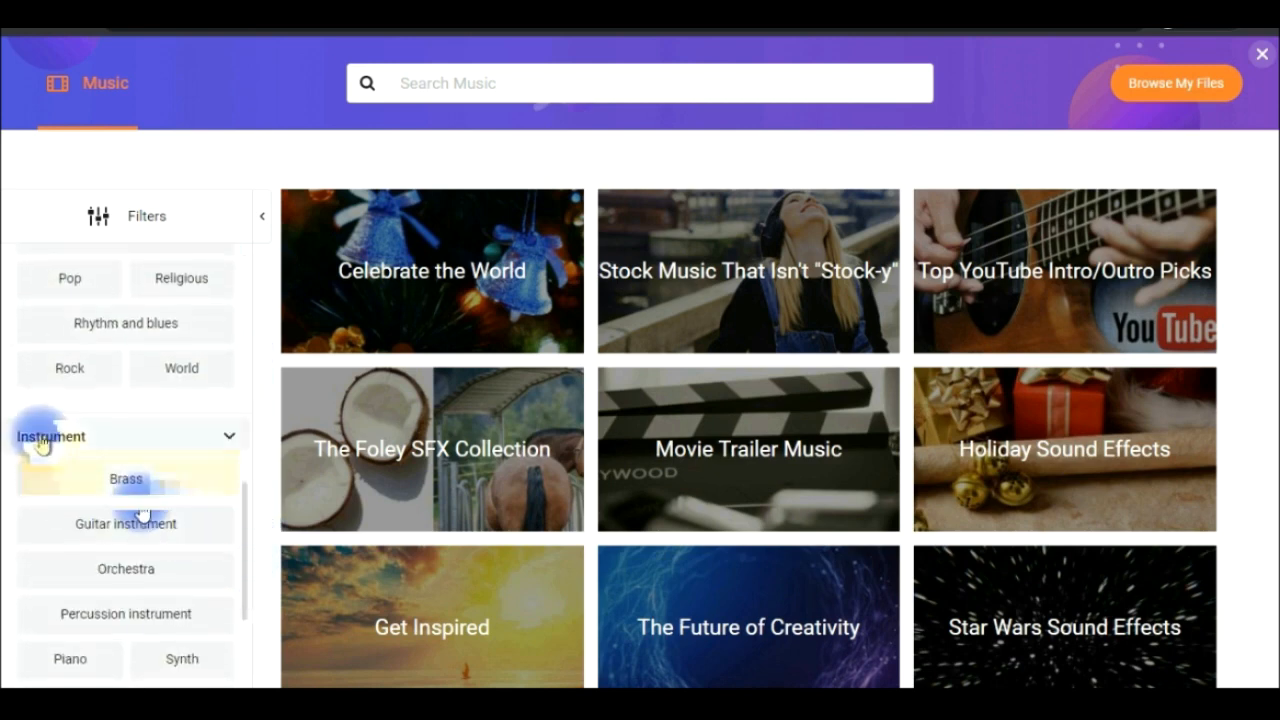
- Examine the duration filter of the stock music library and browse through the music collections
{"action": "left_click_drag", "start_coordinate": [244, 555], "coordinate": [243, 663]}
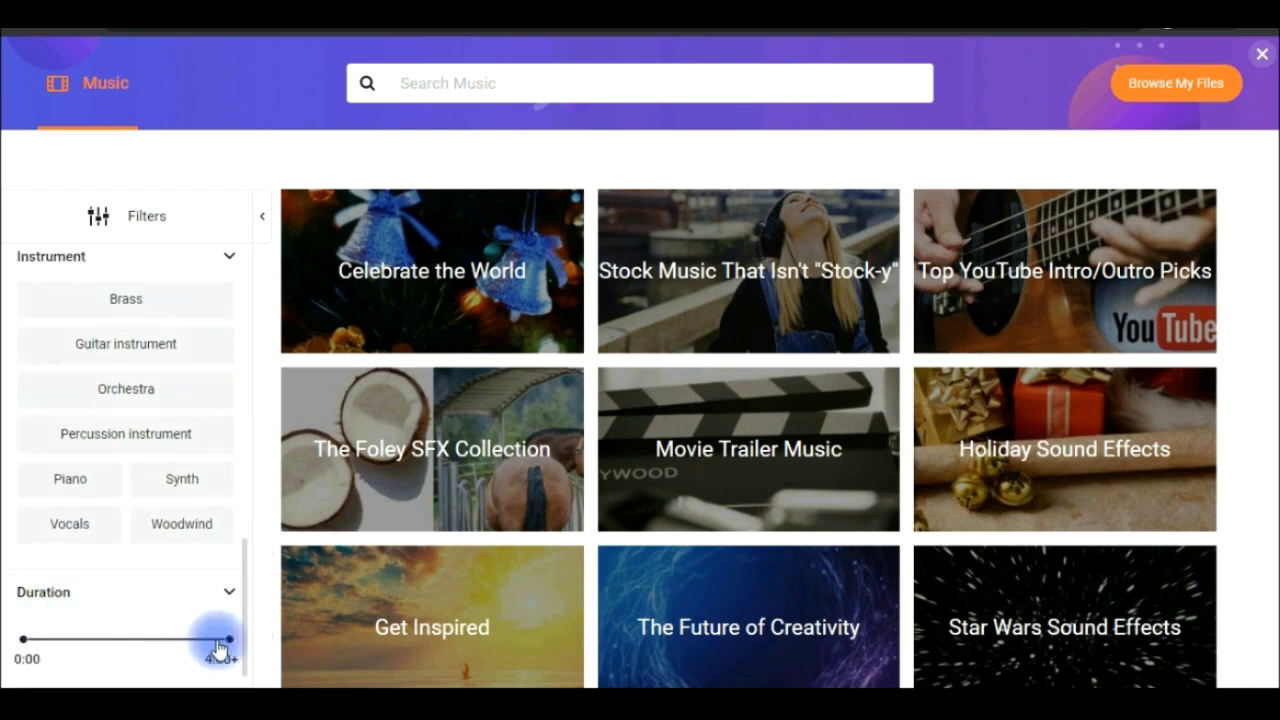
{"action": "left_click_drag", "start_coordinate": [219, 640], "coordinate": [246, 656]}
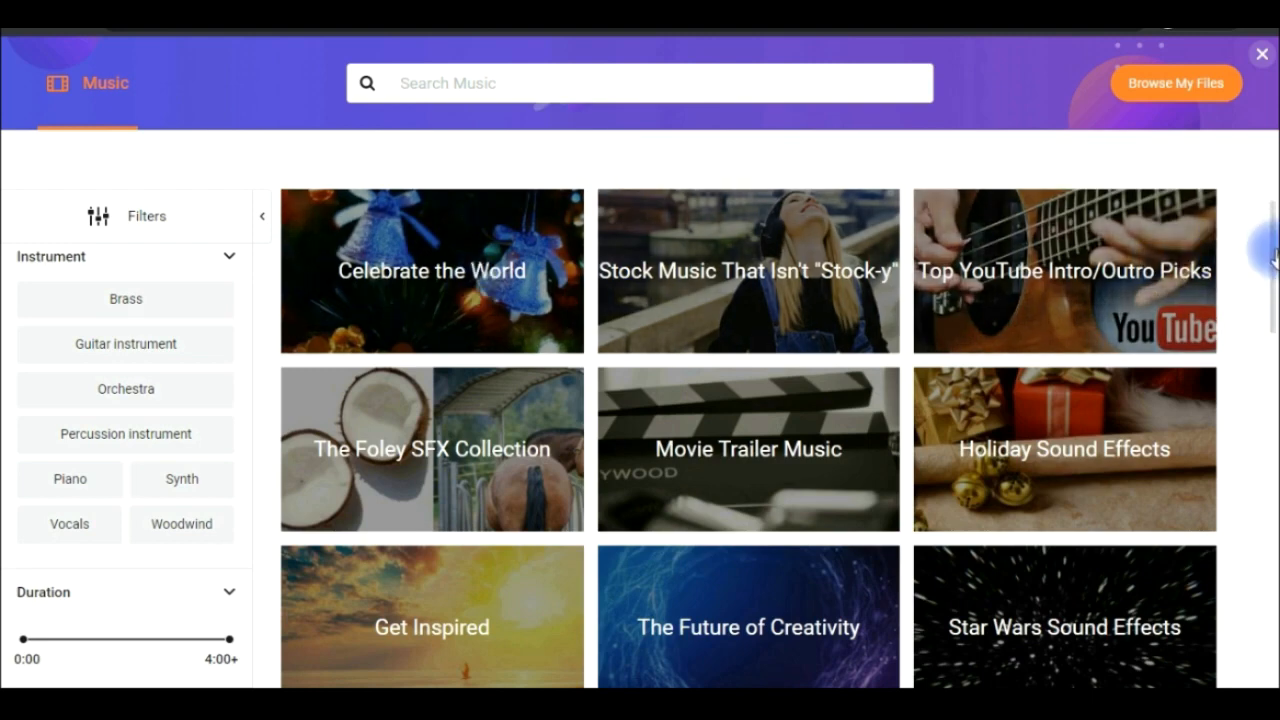
{"action": "scroll", "coordinate": [1260, 378], "scroll_direction": "down", "scroll_amount": 2}
{"action": "scroll", "coordinate": [1258, 376], "scroll_direction": "down", "scroll_amount": 4}
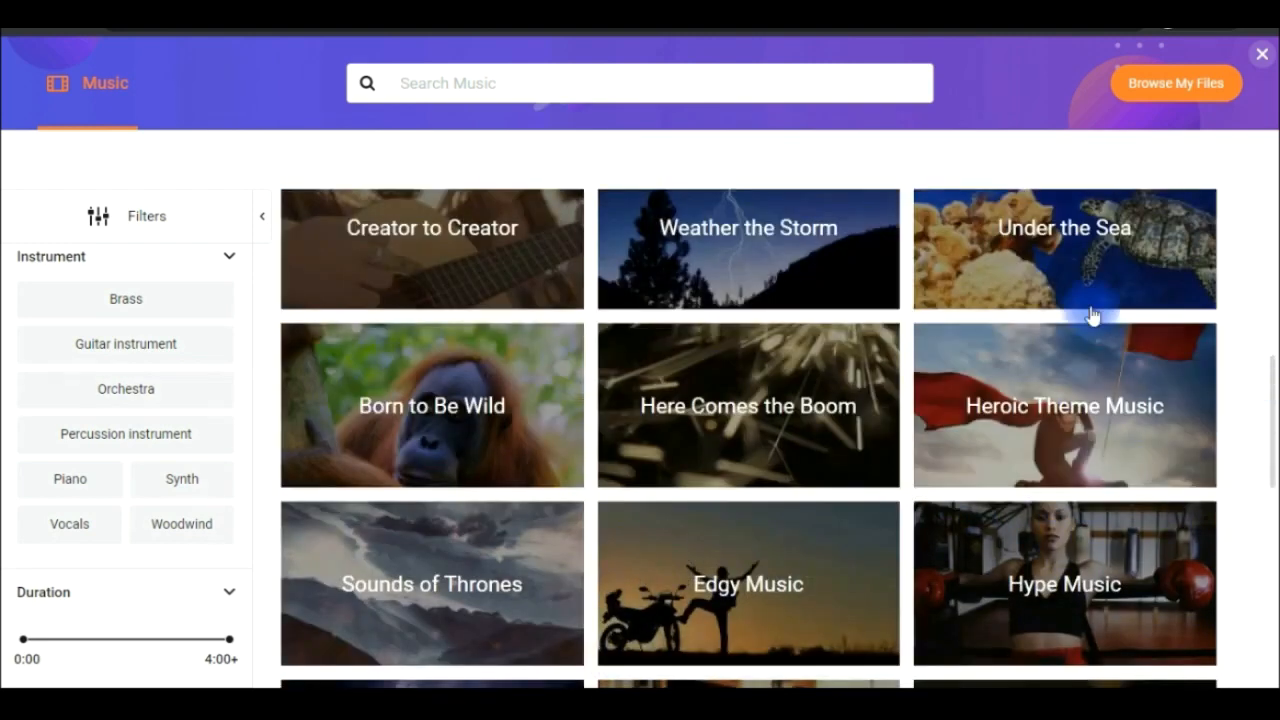
- Open the Under the Sea music collection, look through its tracks and preview the Ocean track
{"action": "left_click", "coordinate": [1013, 242]}
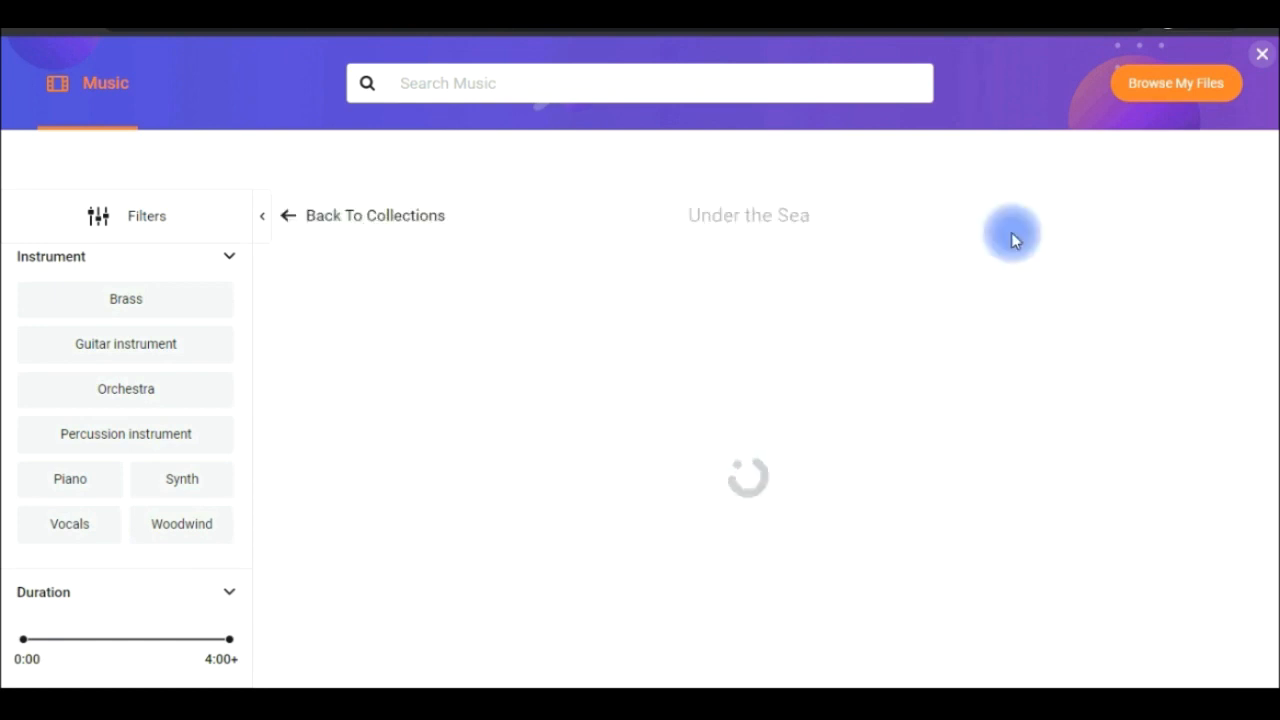
{"action": "left_click_drag", "start_coordinate": [1270, 315], "coordinate": [1267, 228]}
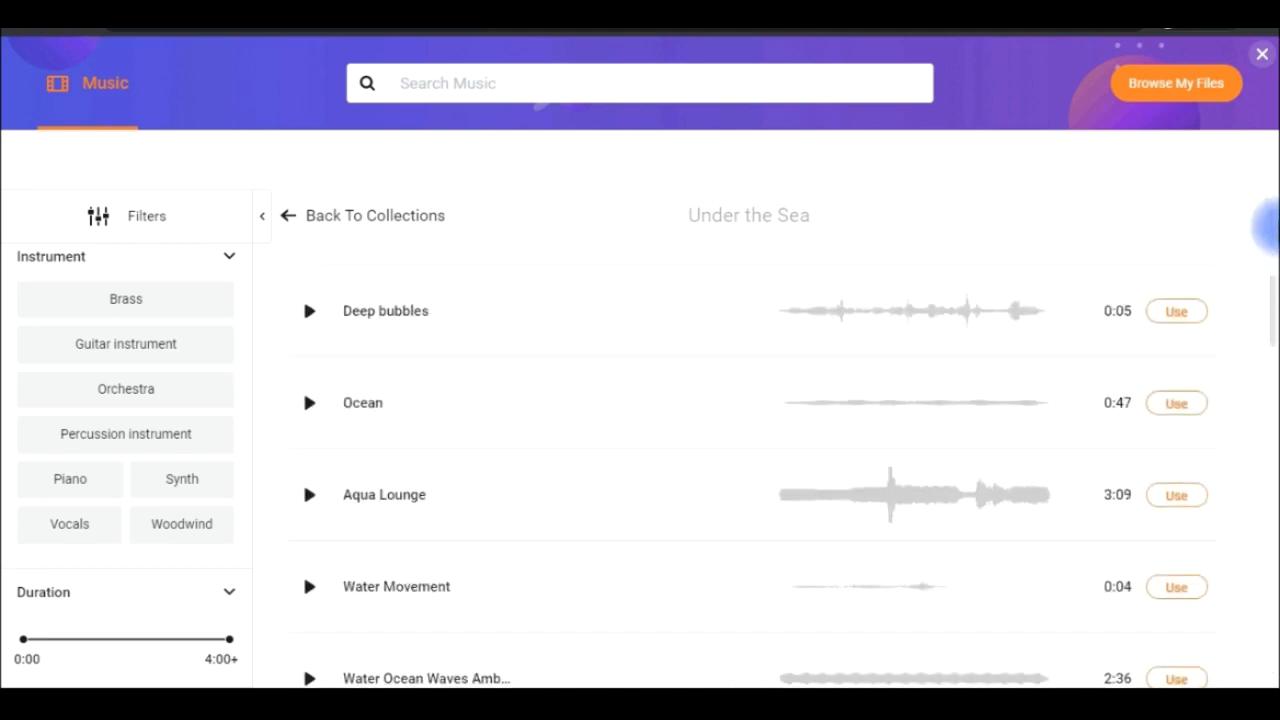
{"action": "left_click", "coordinate": [306, 402]}
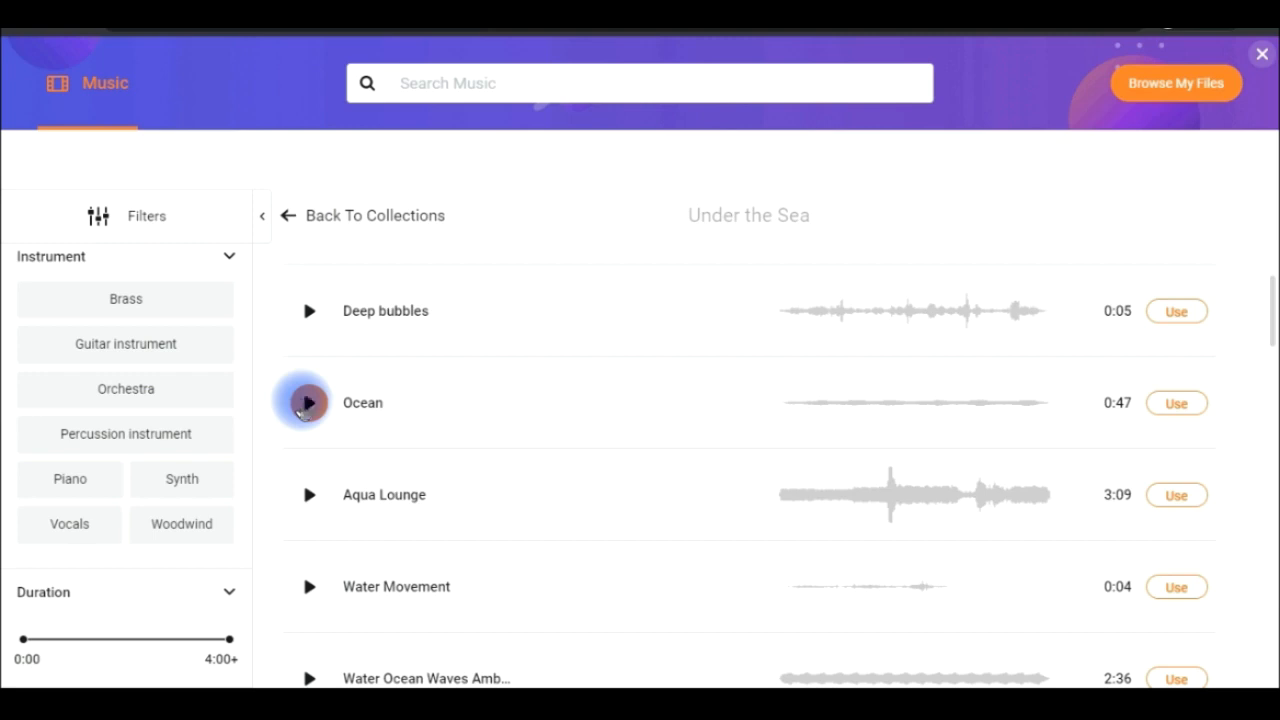
{"action": "left_click", "coordinate": [1177, 312]}
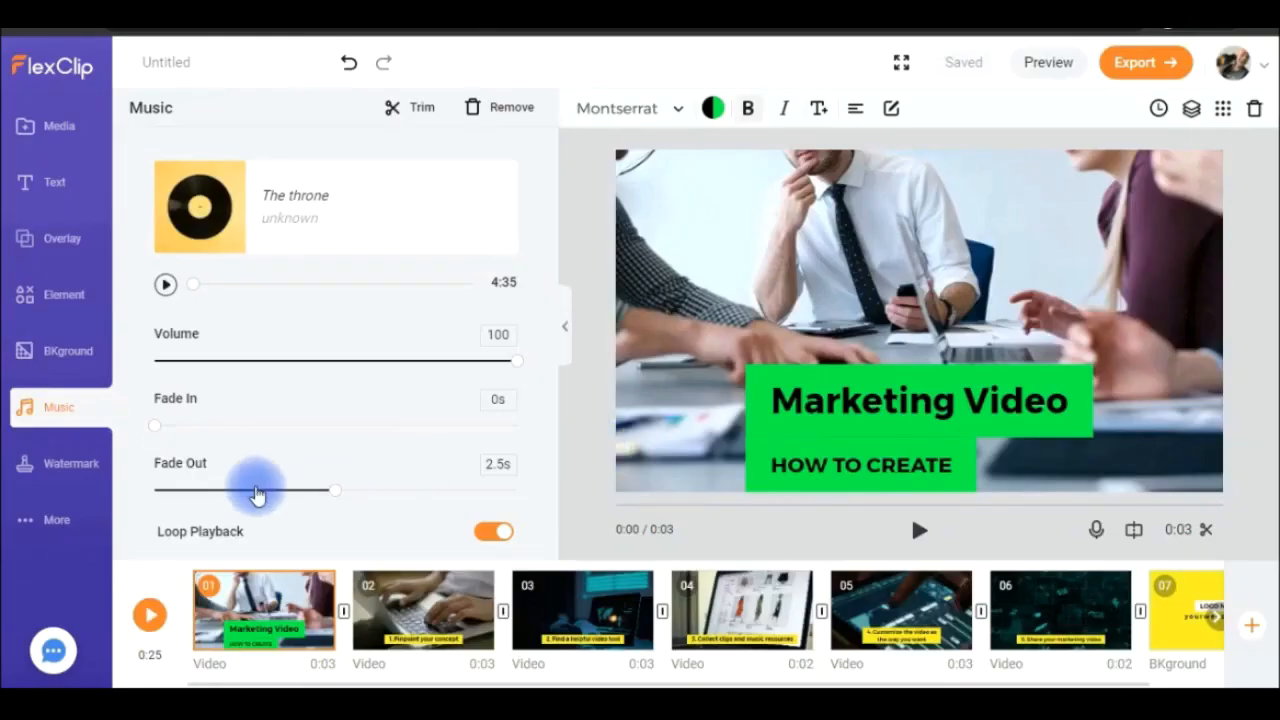
- Examine the watermark options, including the text watermark's font list and colour and the image watermark upload
{"action": "left_click", "coordinate": [62, 462]}
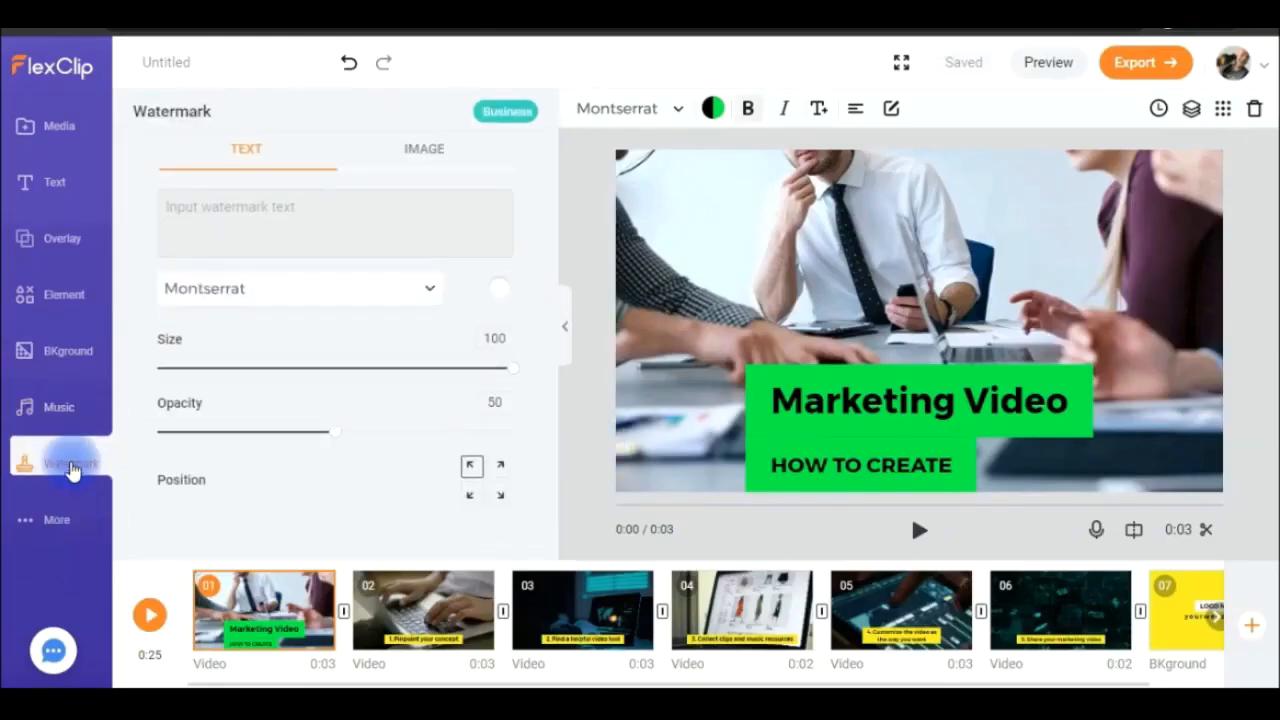
{"action": "left_click", "coordinate": [343, 224]}
{"action": "left_click", "coordinate": [237, 158]}
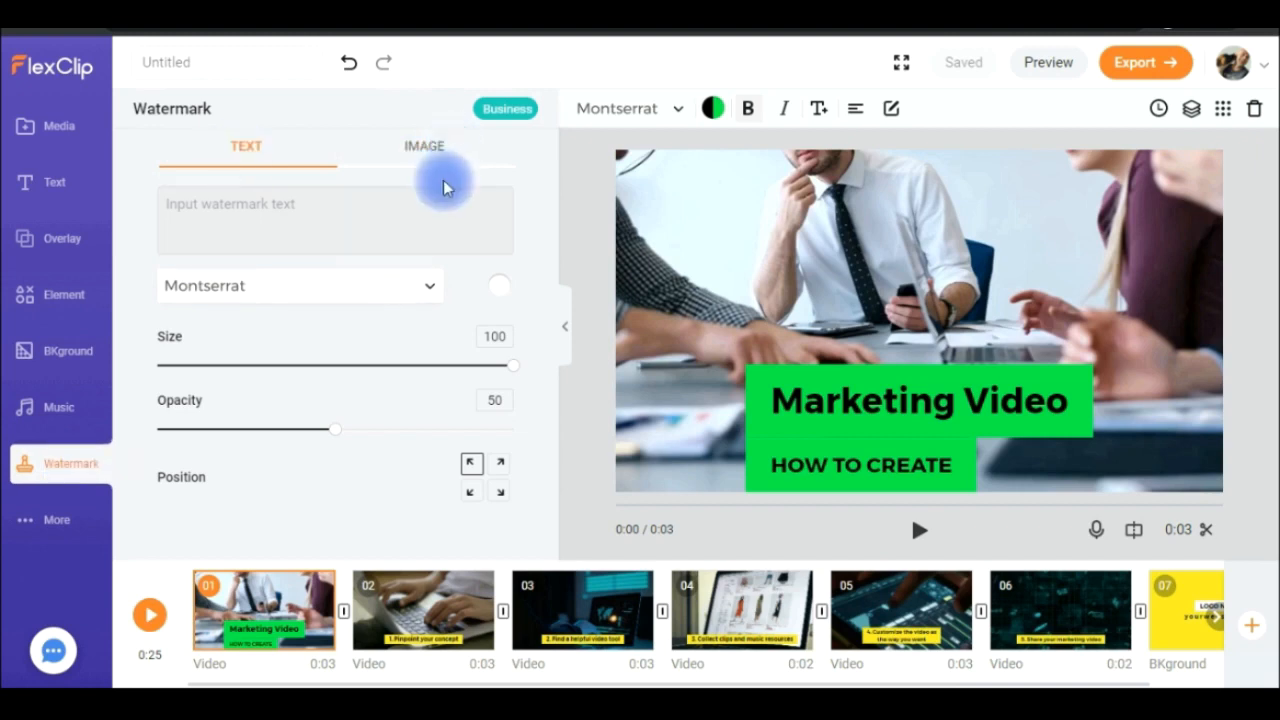
{"action": "left_click", "coordinate": [245, 204]}
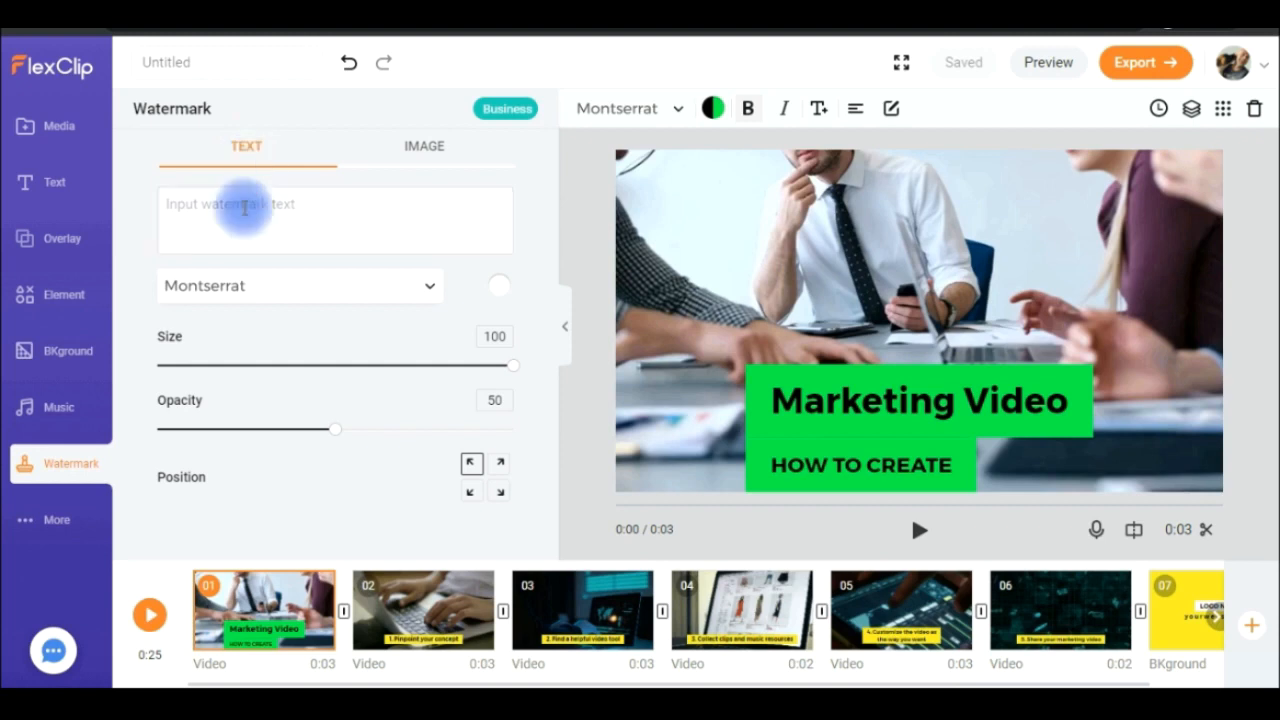
{"action": "left_click", "coordinate": [427, 290]}
{"action": "left_click", "coordinate": [276, 398]}
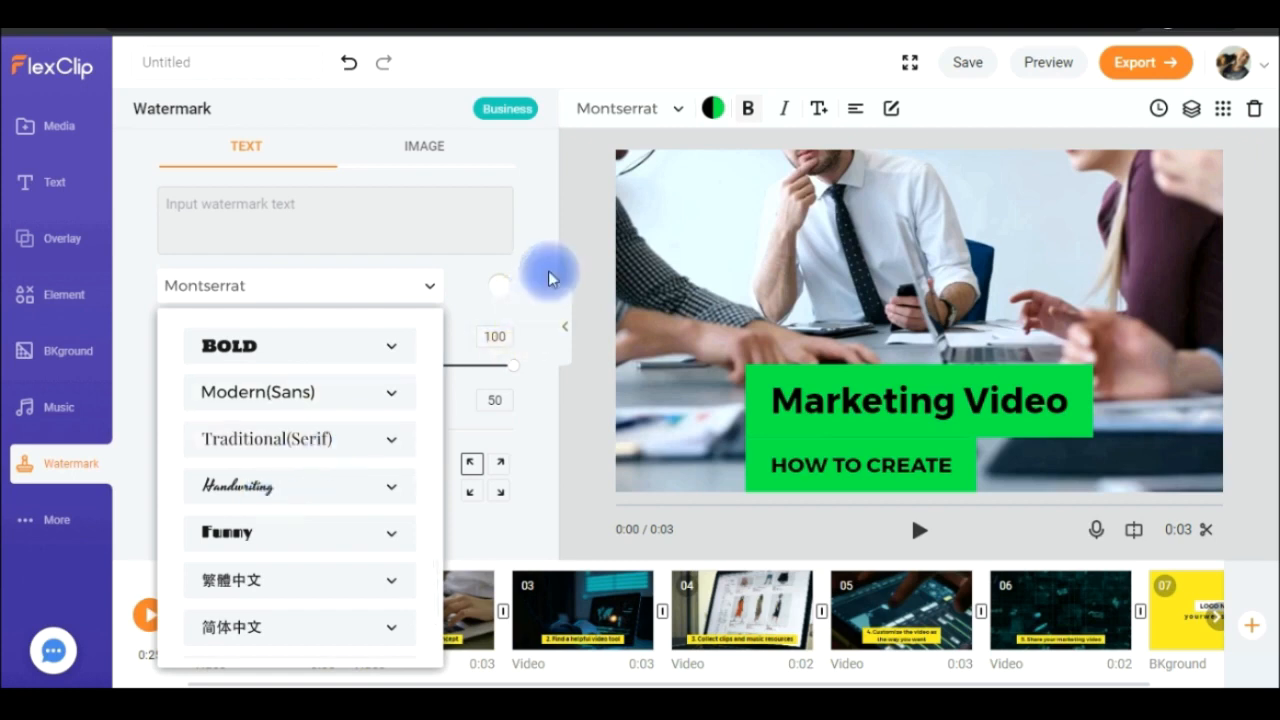
{"action": "left_click", "coordinate": [499, 285]}
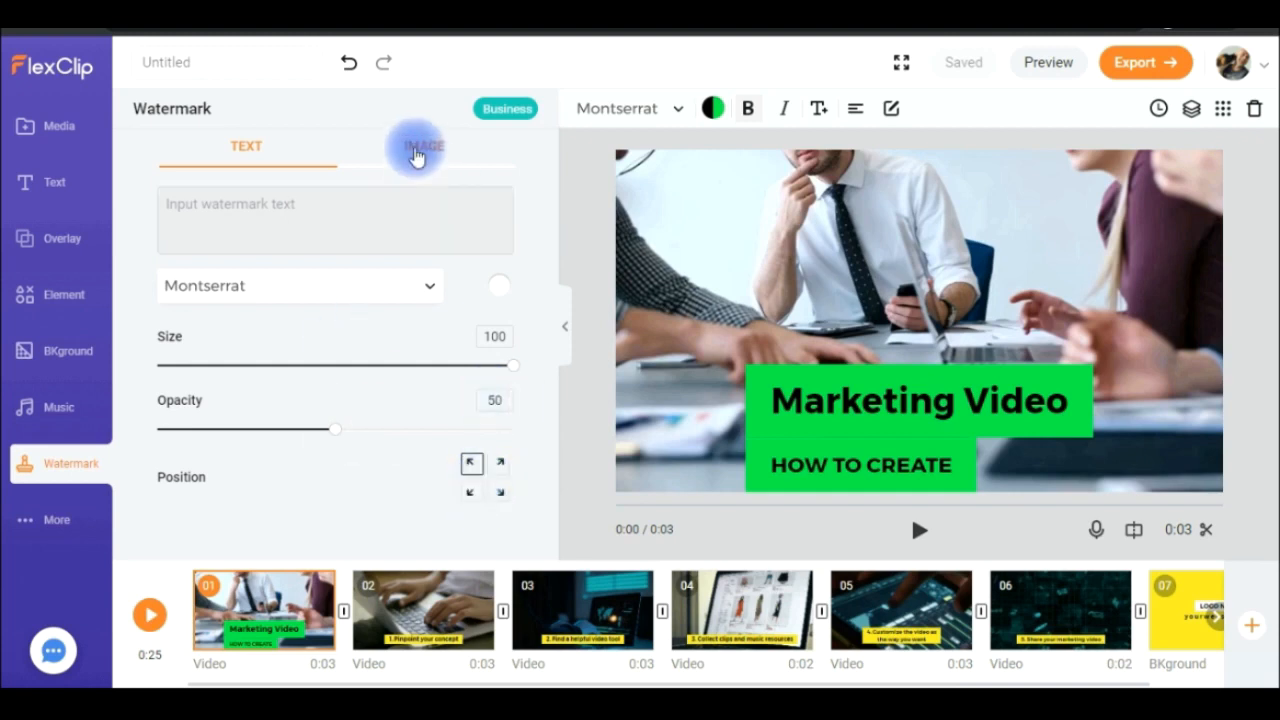
{"action": "left_click", "coordinate": [417, 152]}
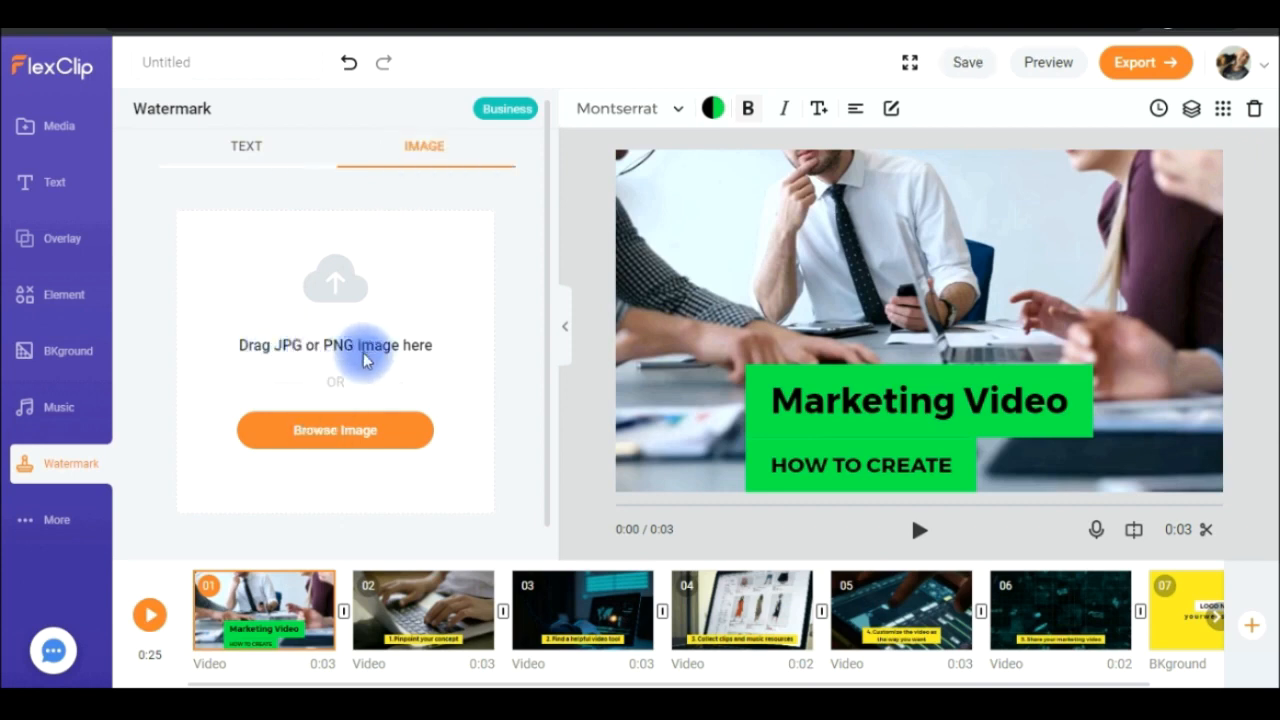
{"action": "left_click", "coordinate": [510, 521]}
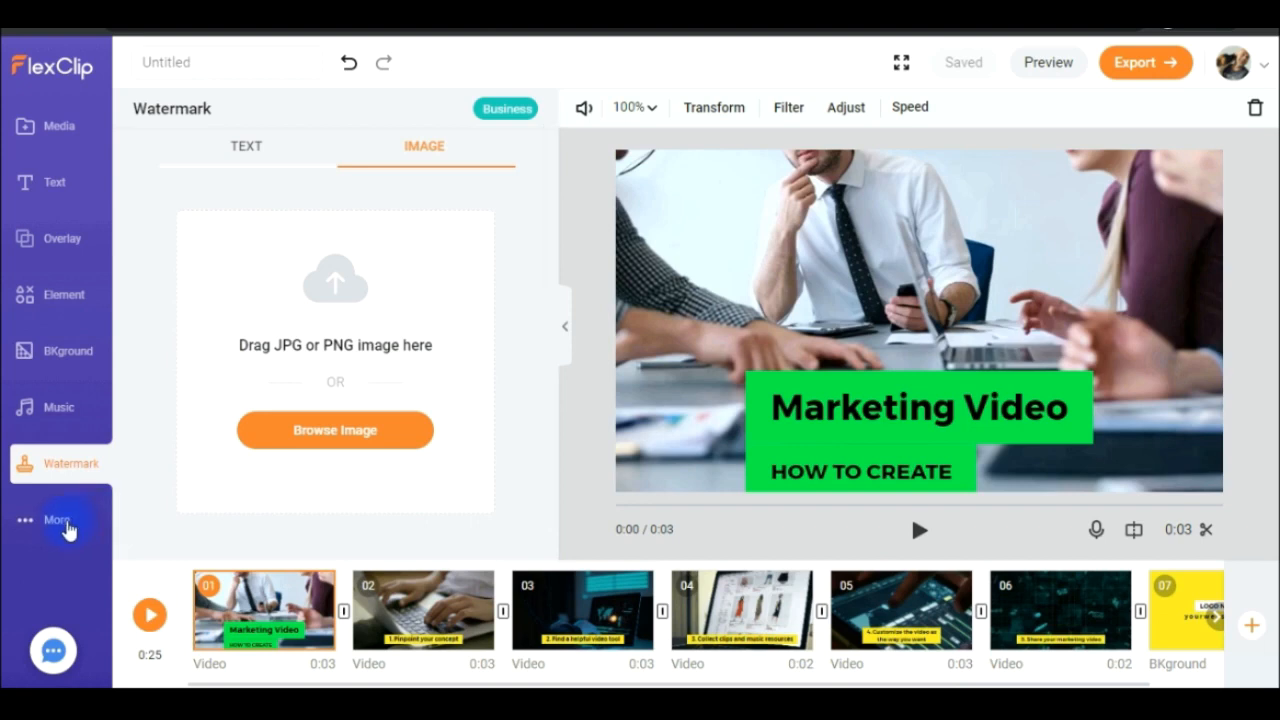
- Change the project's aspect ratio to 21:9 and move the scene 1 title text up into the frame
{"action": "left_click", "coordinate": [62, 522]}
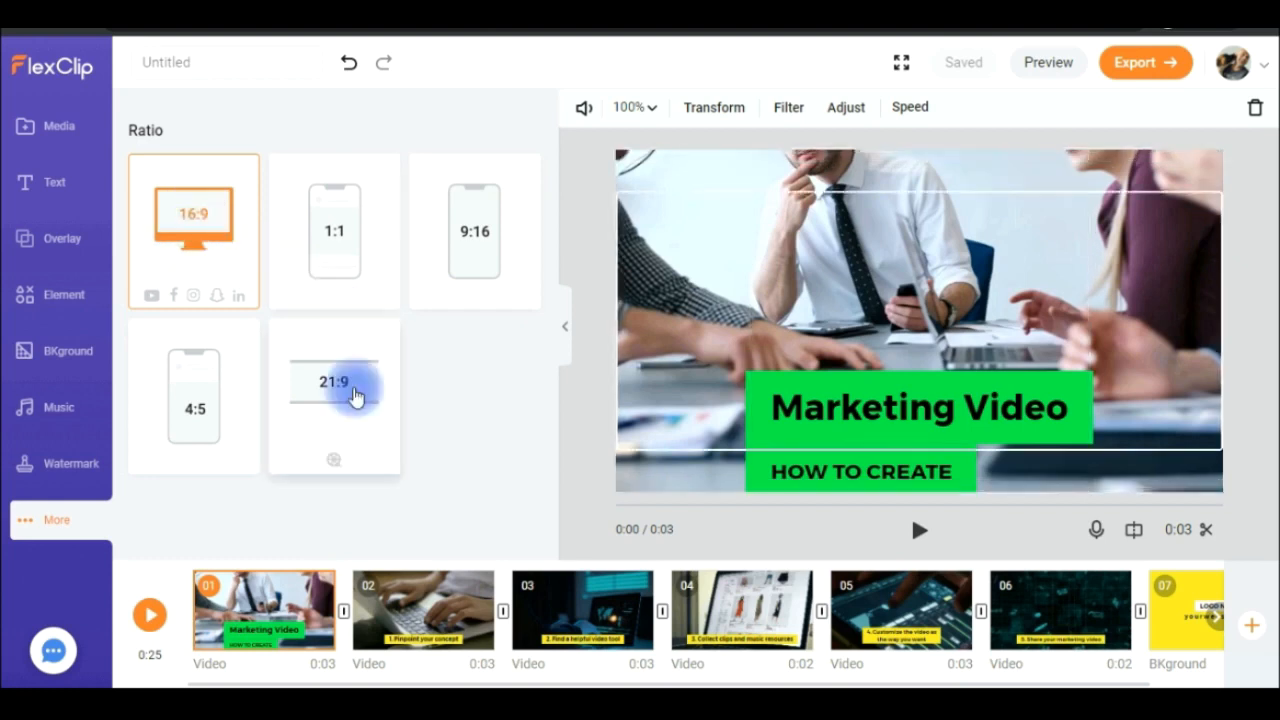
{"action": "left_click", "coordinate": [356, 397]}
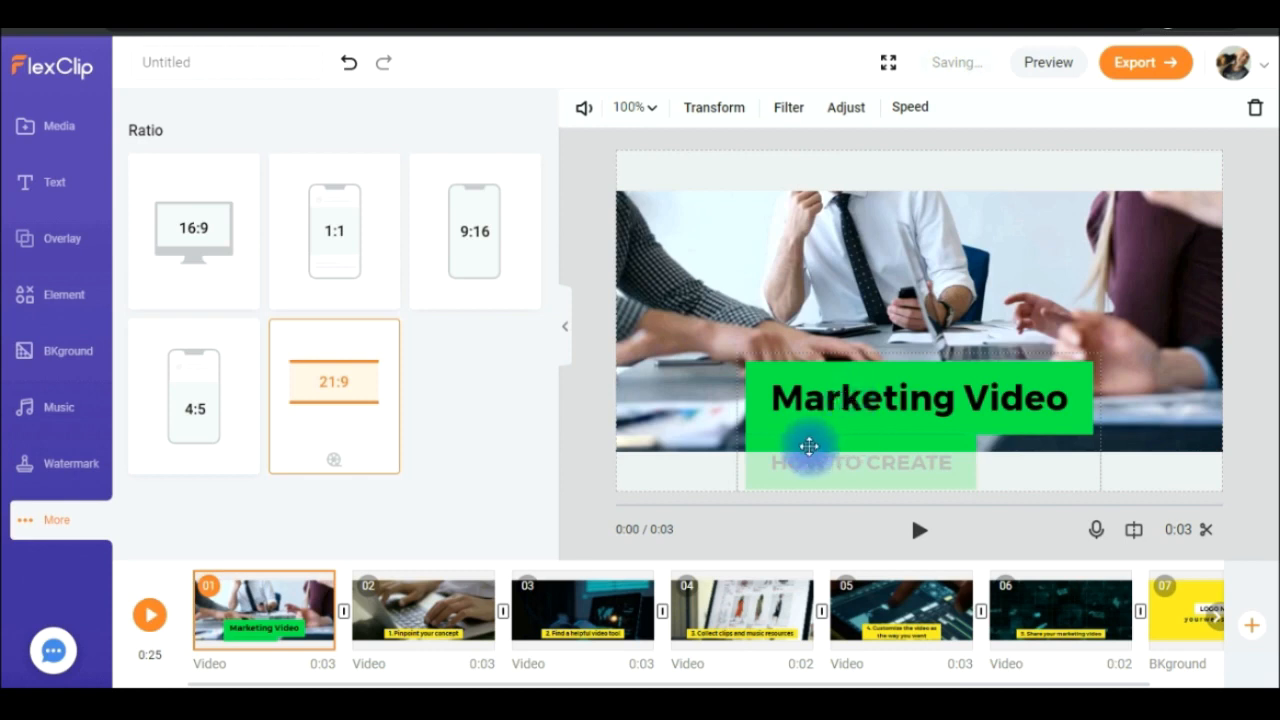
{"action": "left_click", "coordinate": [861, 435]}
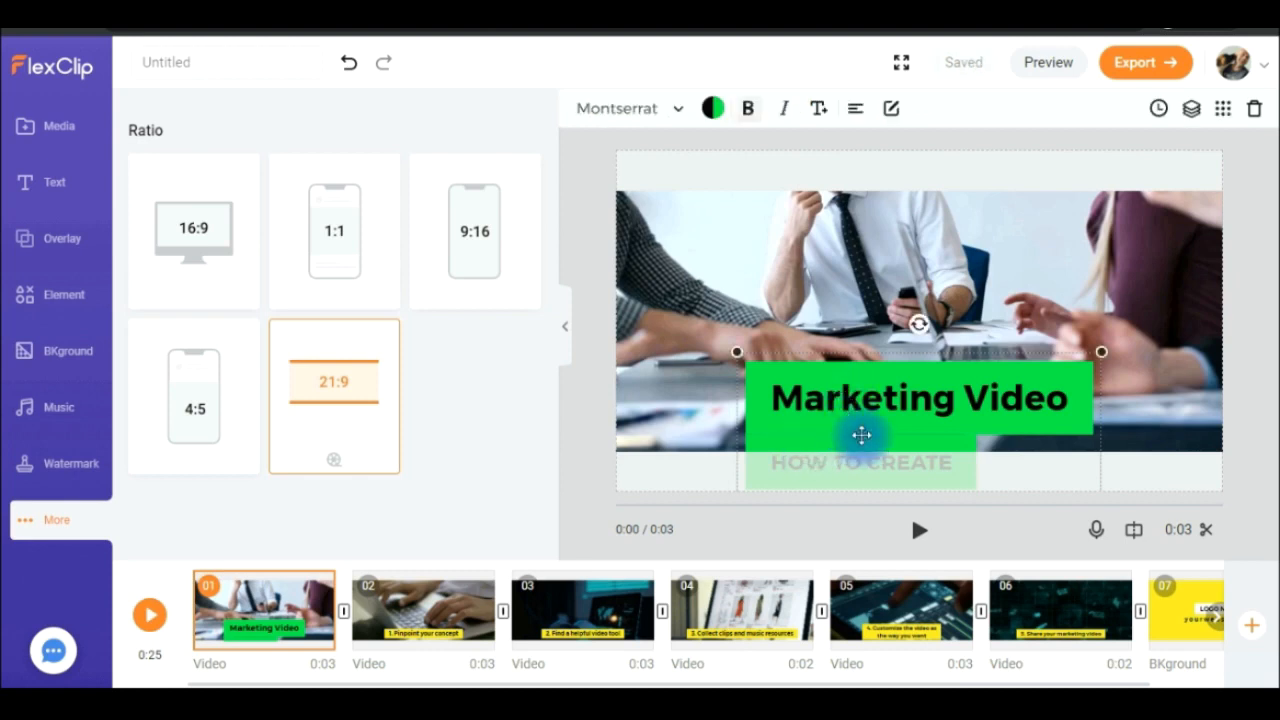
{"action": "left_click_drag", "start_coordinate": [861, 431], "coordinate": [859, 385]}
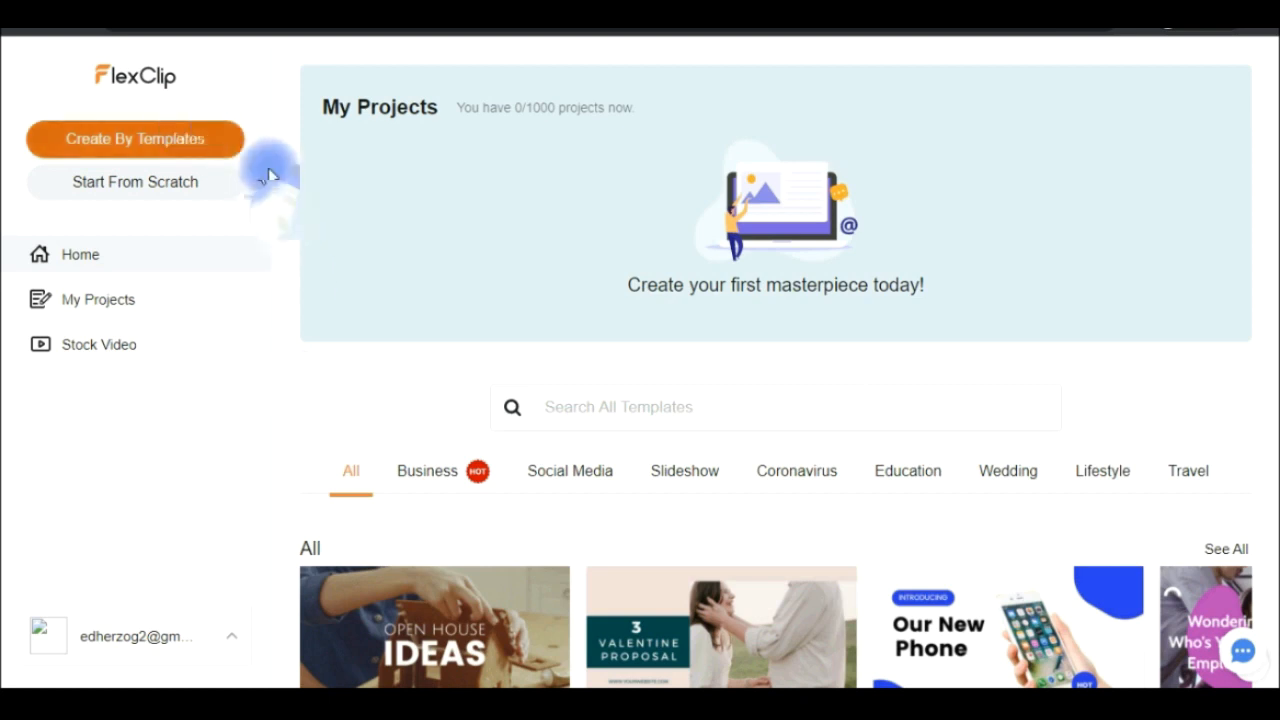
- Start a new project from scratch in Storyboard Mode with a 16:9 ratio
{"action": "left_click", "coordinate": [133, 203]}
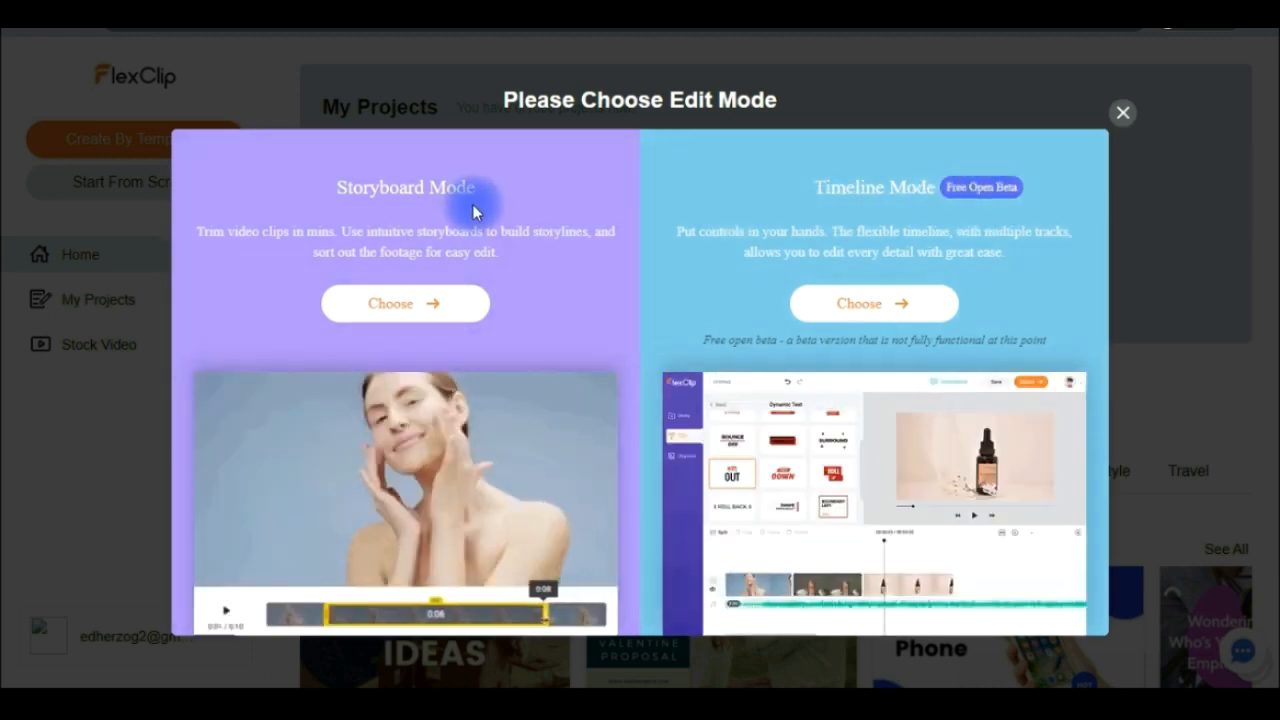
{"action": "left_click", "coordinate": [376, 316]}
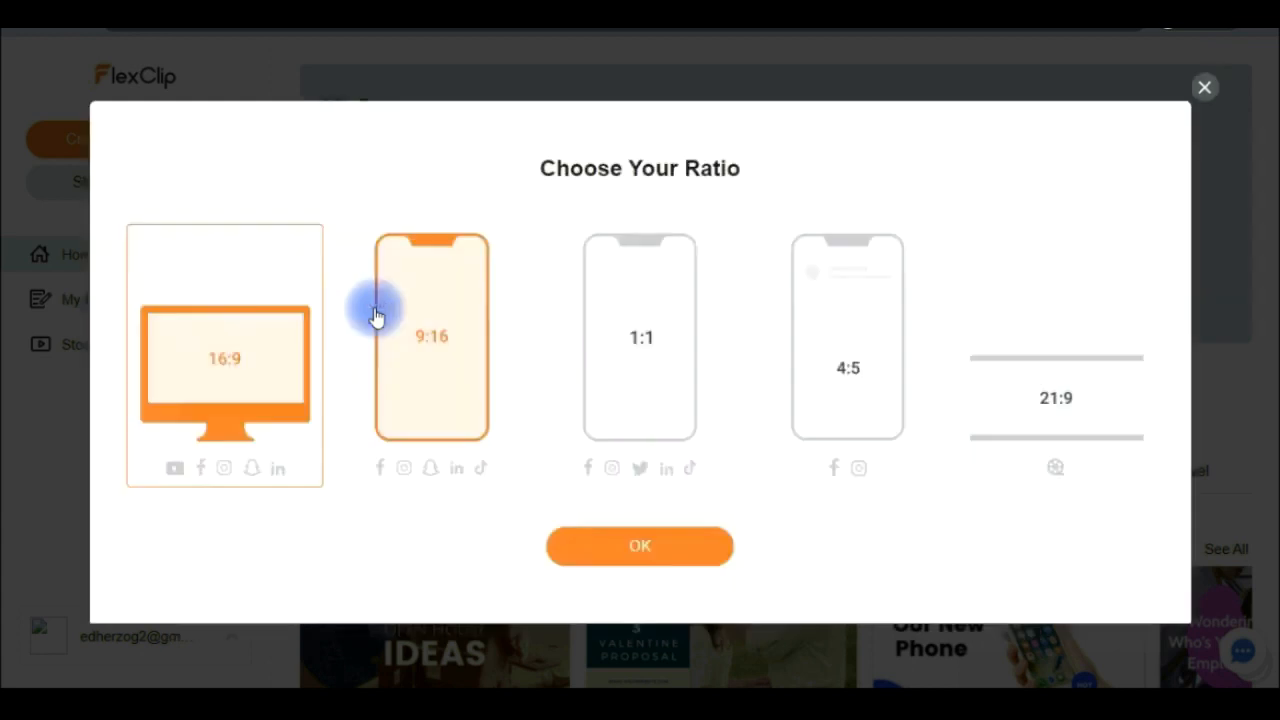
{"action": "left_click", "coordinate": [416, 482]}
{"action": "left_click", "coordinate": [254, 380]}
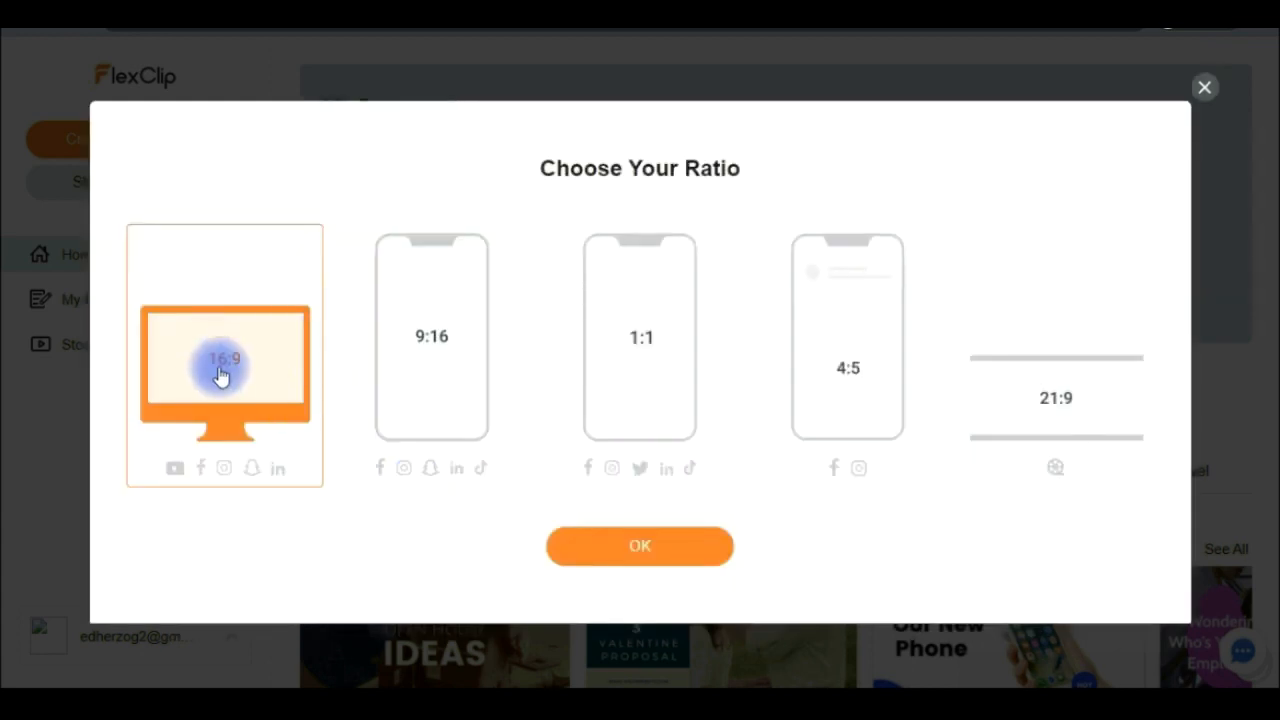
{"action": "left_click", "coordinate": [608, 548]}
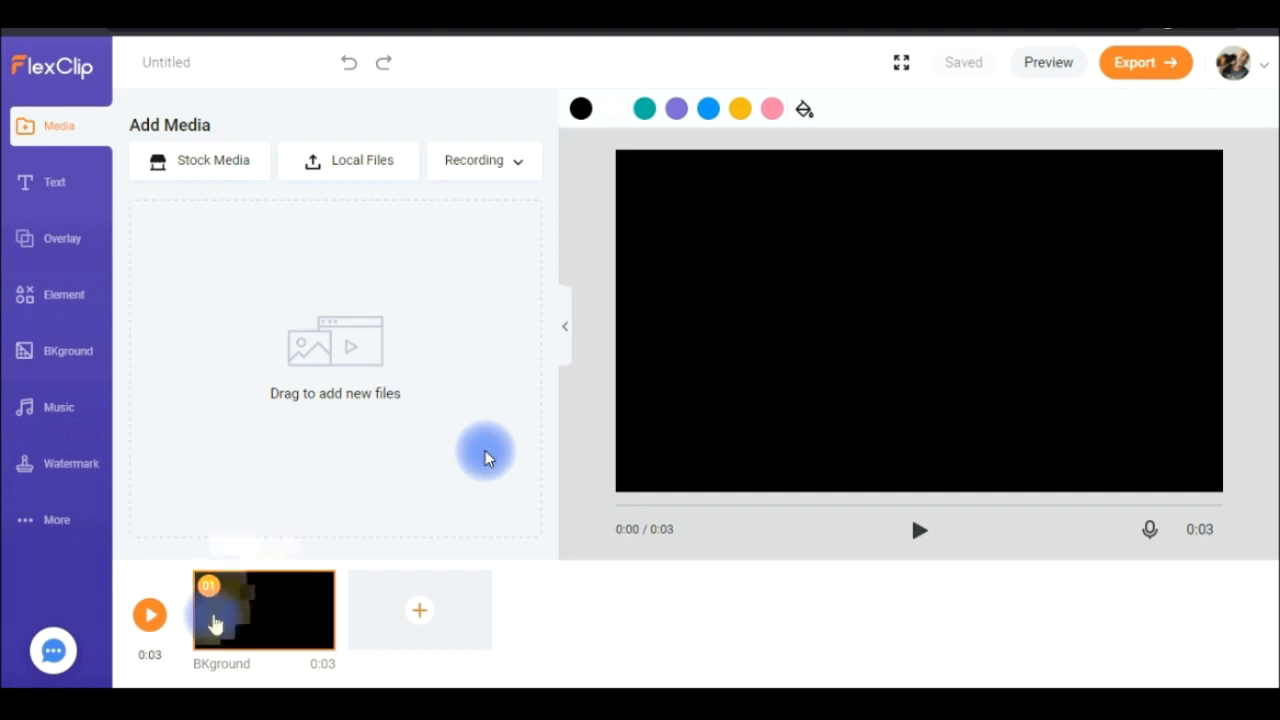
- View the options for adding a new scene to the blank storyboard, then open the element library
{"action": "left_click", "coordinate": [414, 610]}
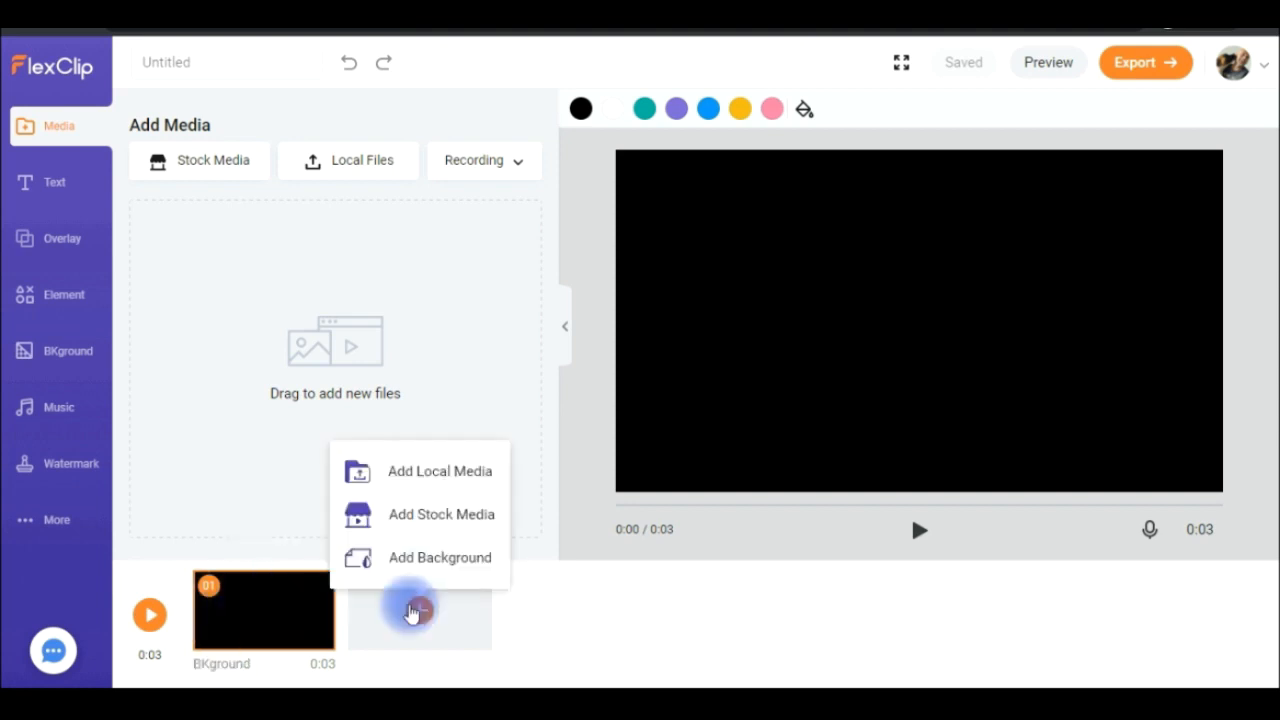
{"action": "left_click", "coordinate": [285, 627]}
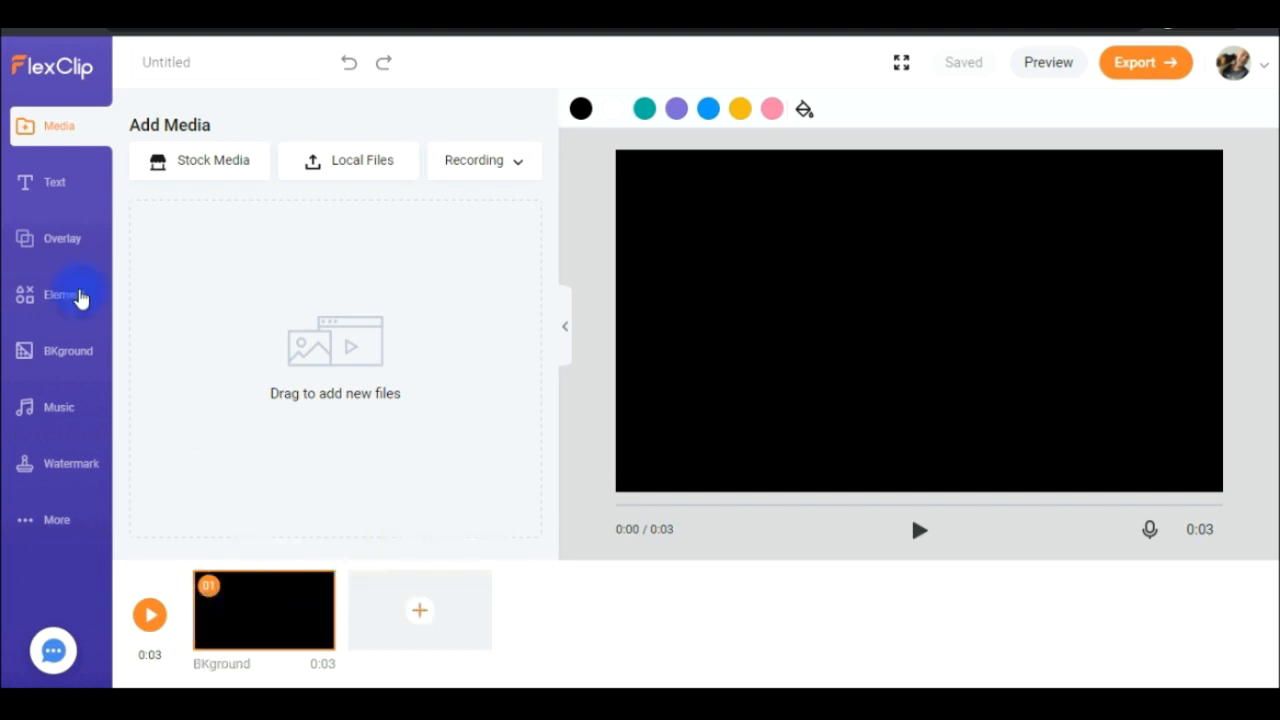
{"action": "left_click", "coordinate": [56, 300]}
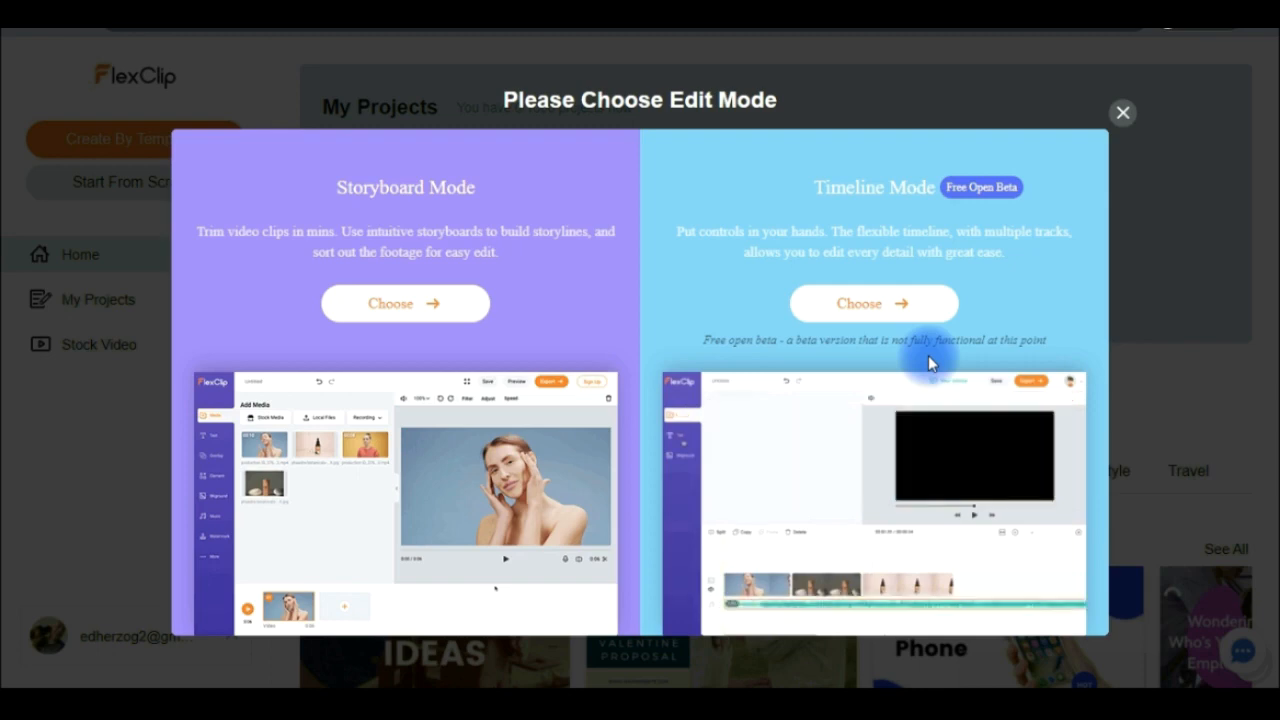
- Create a project from scratch in Timeline Mode and check the media recording options
{"action": "left_click", "coordinate": [872, 304]}
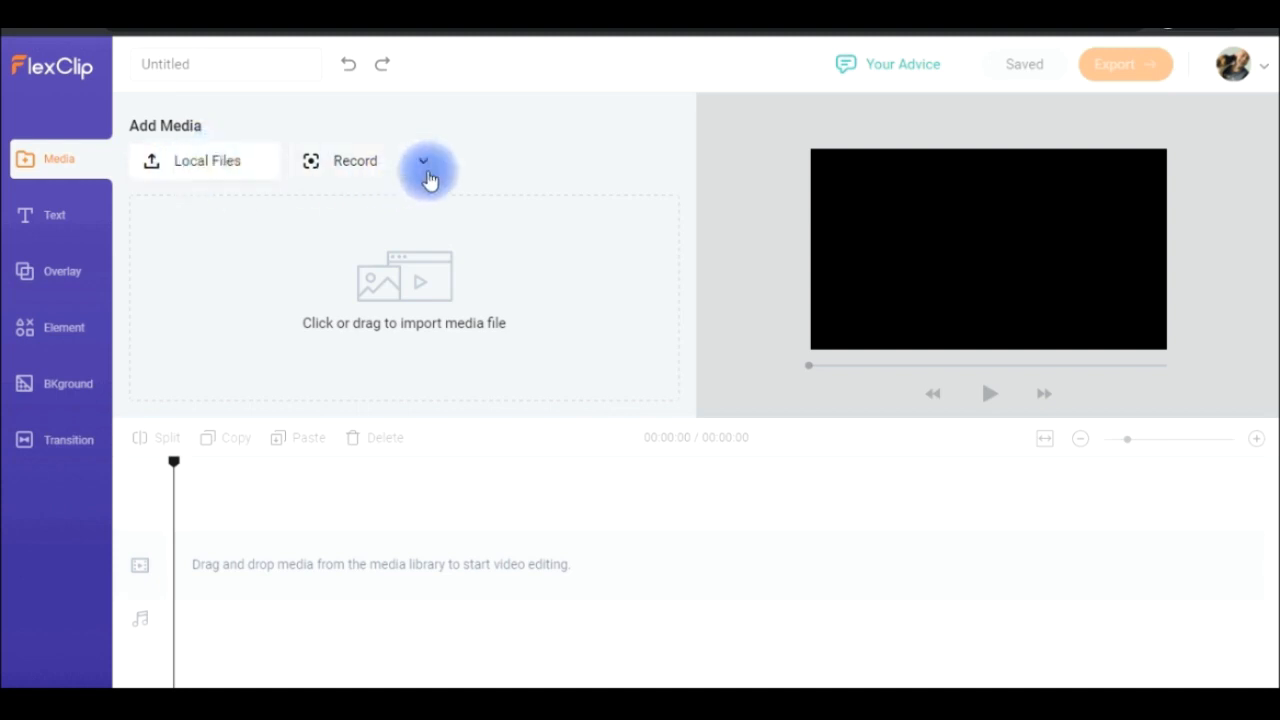
{"action": "left_click", "coordinate": [426, 176]}
{"action": "left_click", "coordinate": [392, 244]}
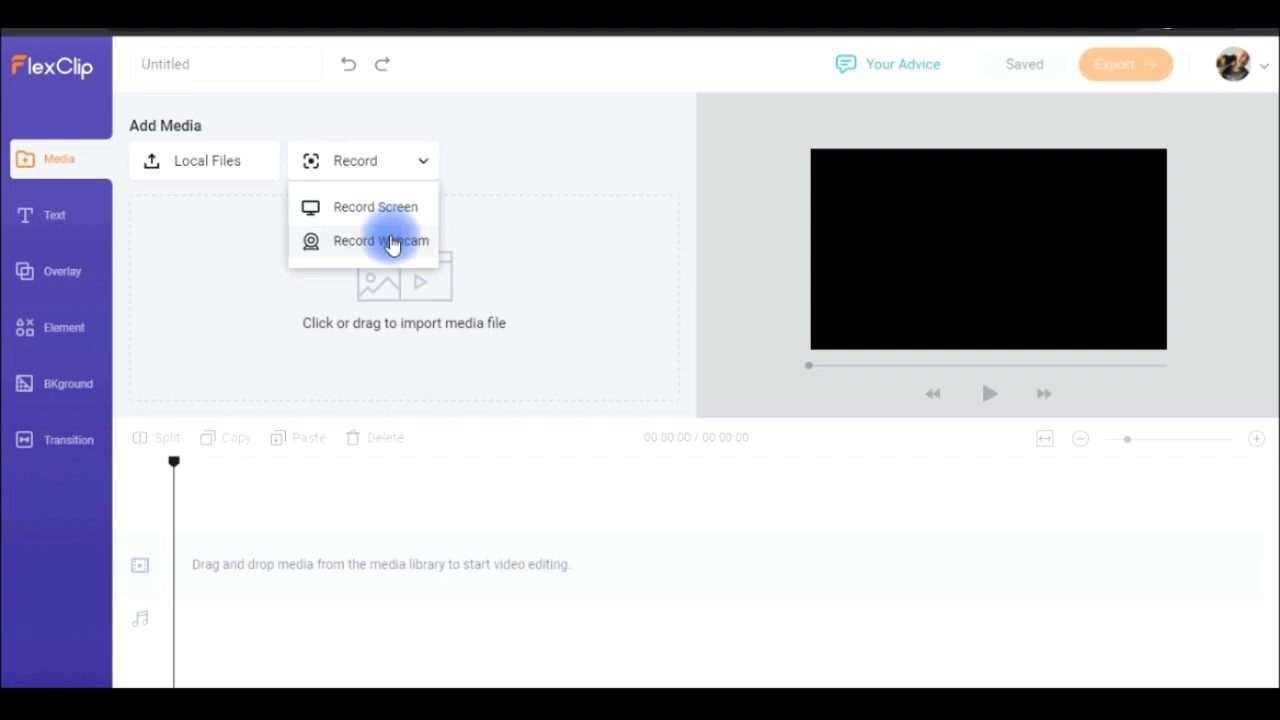
- Import the local video 2021-03-08_07-31-54 and place it at the start of the timeline's video track
{"action": "left_click", "coordinate": [212, 180]}
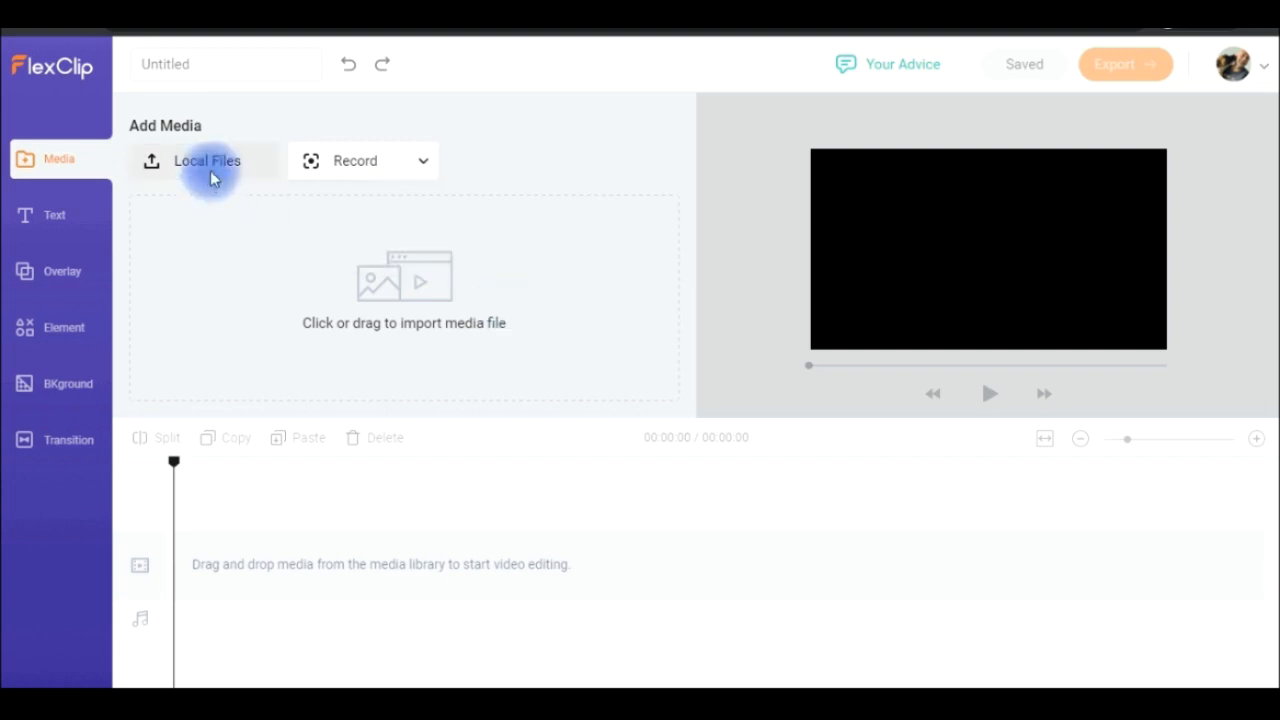
{"action": "left_click", "coordinate": [271, 243]}
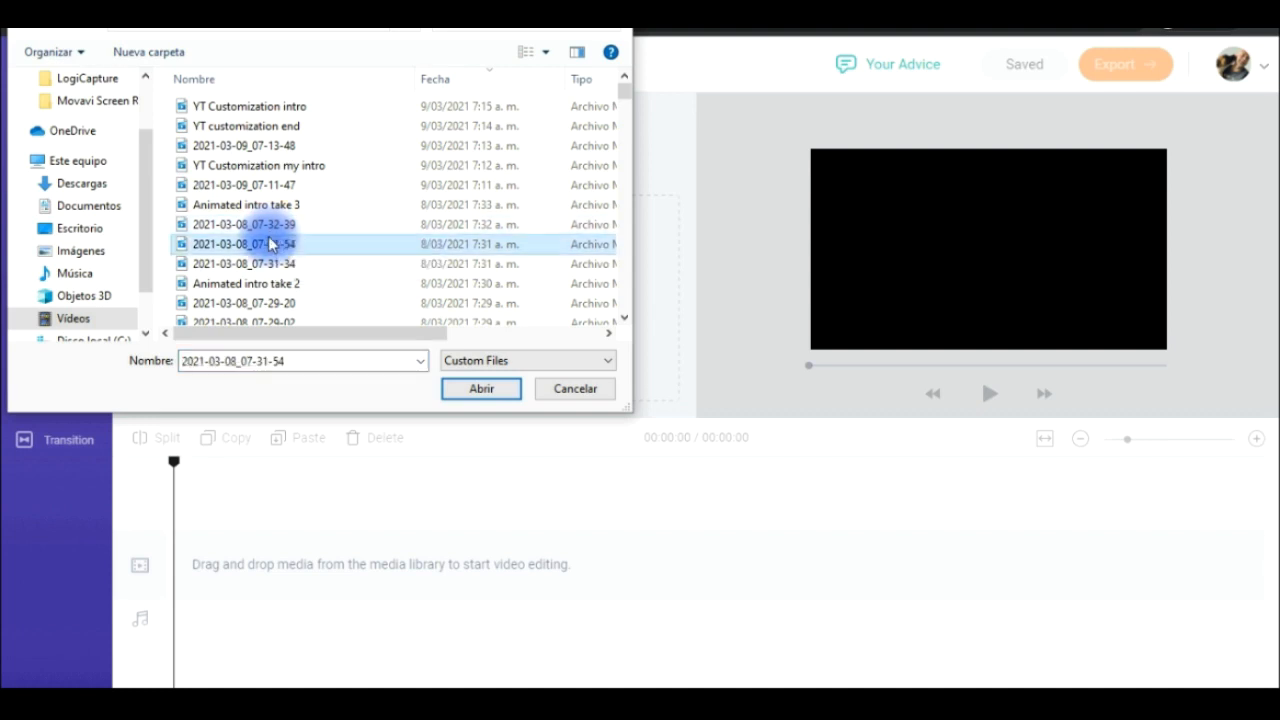
{"action": "left_click", "coordinate": [456, 394]}
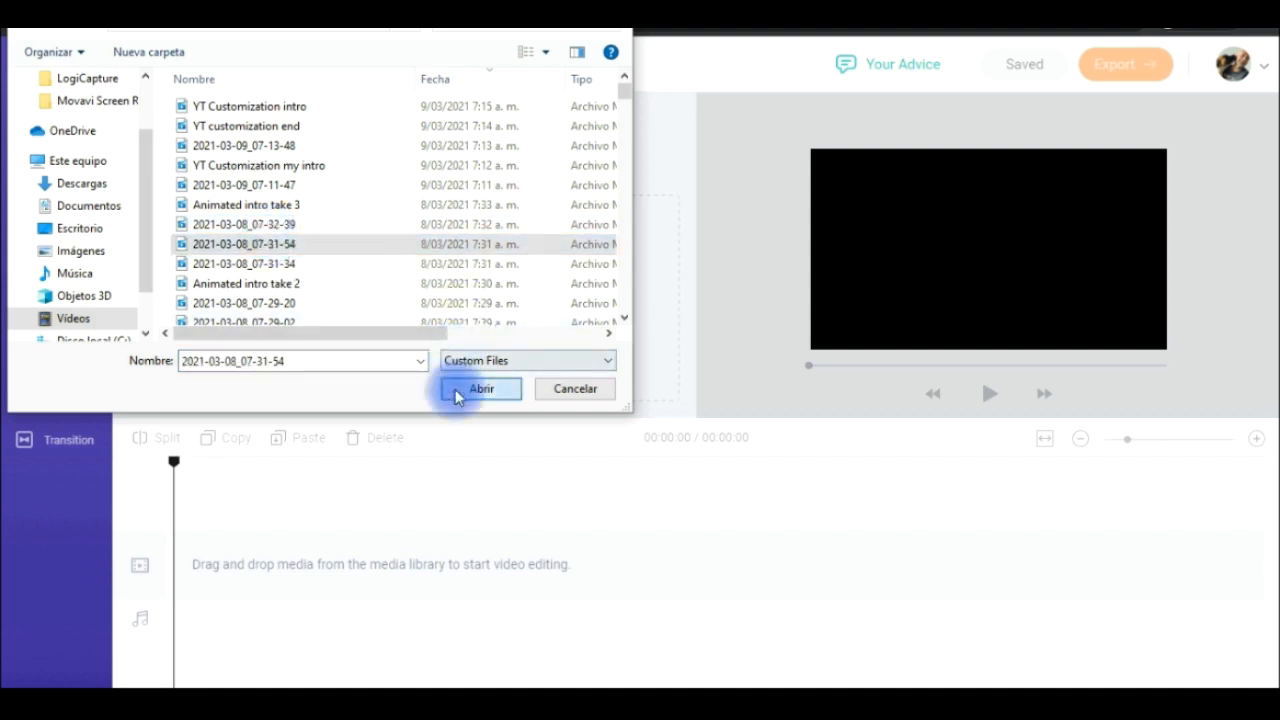
{"action": "left_click_drag", "start_coordinate": [226, 314], "coordinate": [184, 570]}
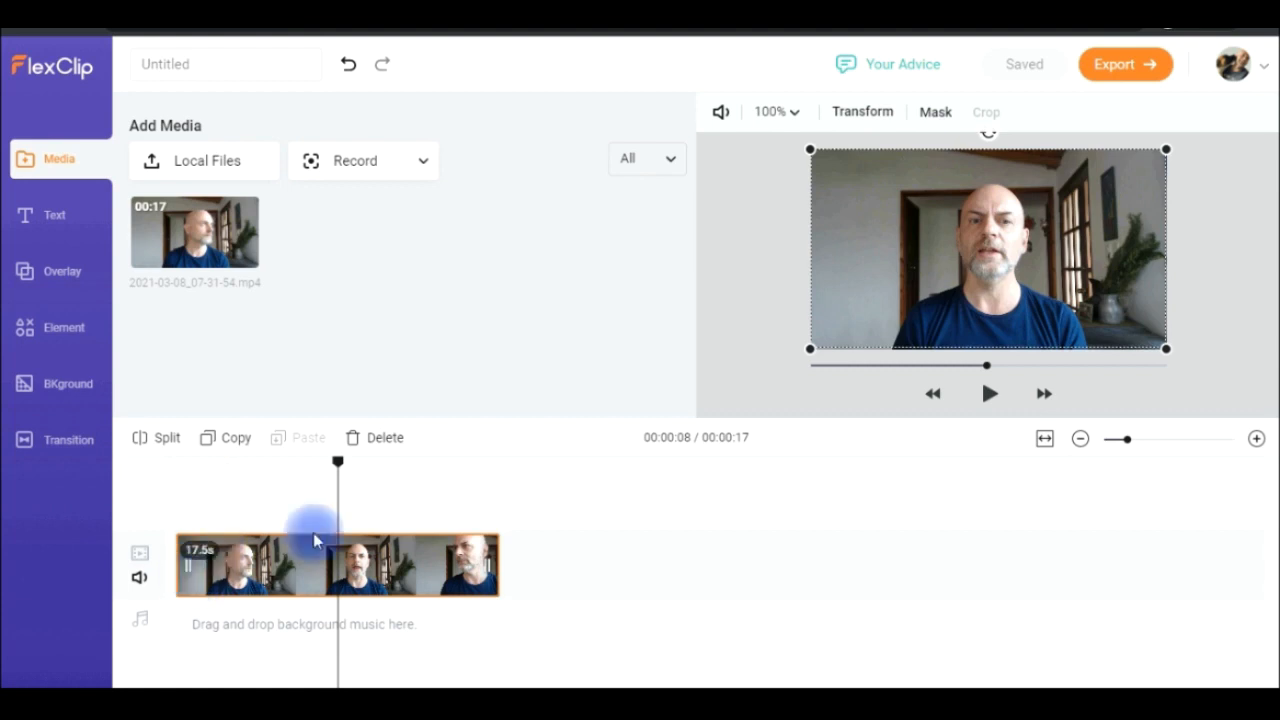
- Lower the timeline clip's volume to 50 and mute the clip
{"action": "left_click", "coordinate": [720, 112]}
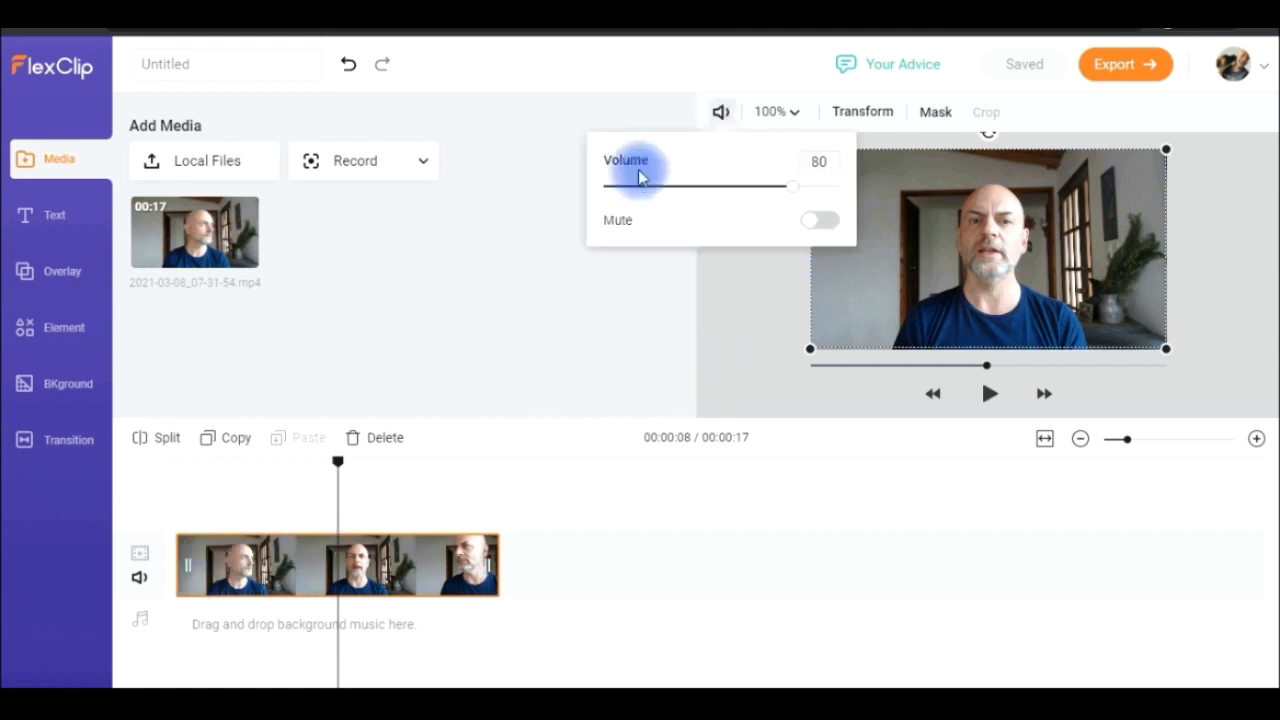
{"action": "left_click_drag", "start_coordinate": [790, 188], "coordinate": [723, 194]}
{"action": "left_click", "coordinate": [821, 221]}
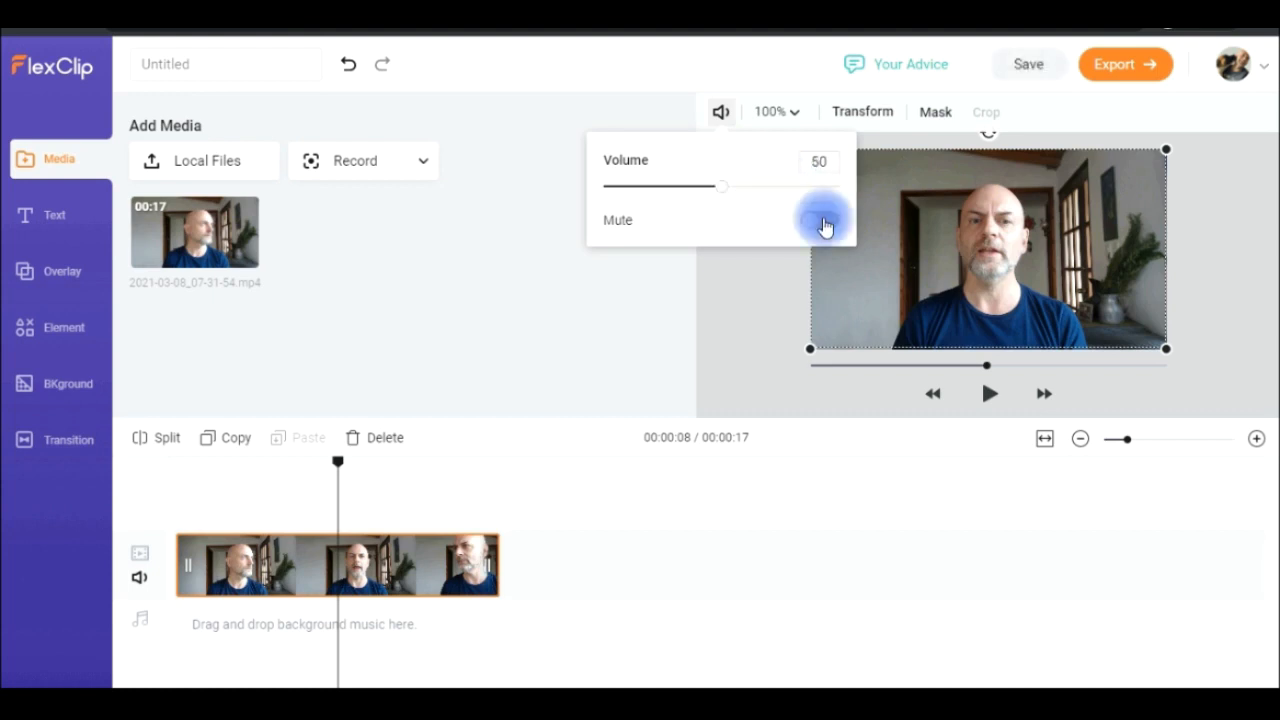
- Try the clip's zoom setting and Fit option, and set the clip to Fill the frame
{"action": "left_click", "coordinate": [797, 113]}
{"action": "mouse_move", "coordinate": [800, 197]}
{"action": "left_mouse_down"}
{"action": "mouse_move", "coordinate": [777, 191]}
{"action": "mouse_move", "coordinate": [840, 203]}
{"action": "mouse_move", "coordinate": [743, 197]}
{"action": "mouse_move", "coordinate": [818, 194]}
{"action": "left_mouse_up"}
{"action": "left_click", "coordinate": [757, 220]}
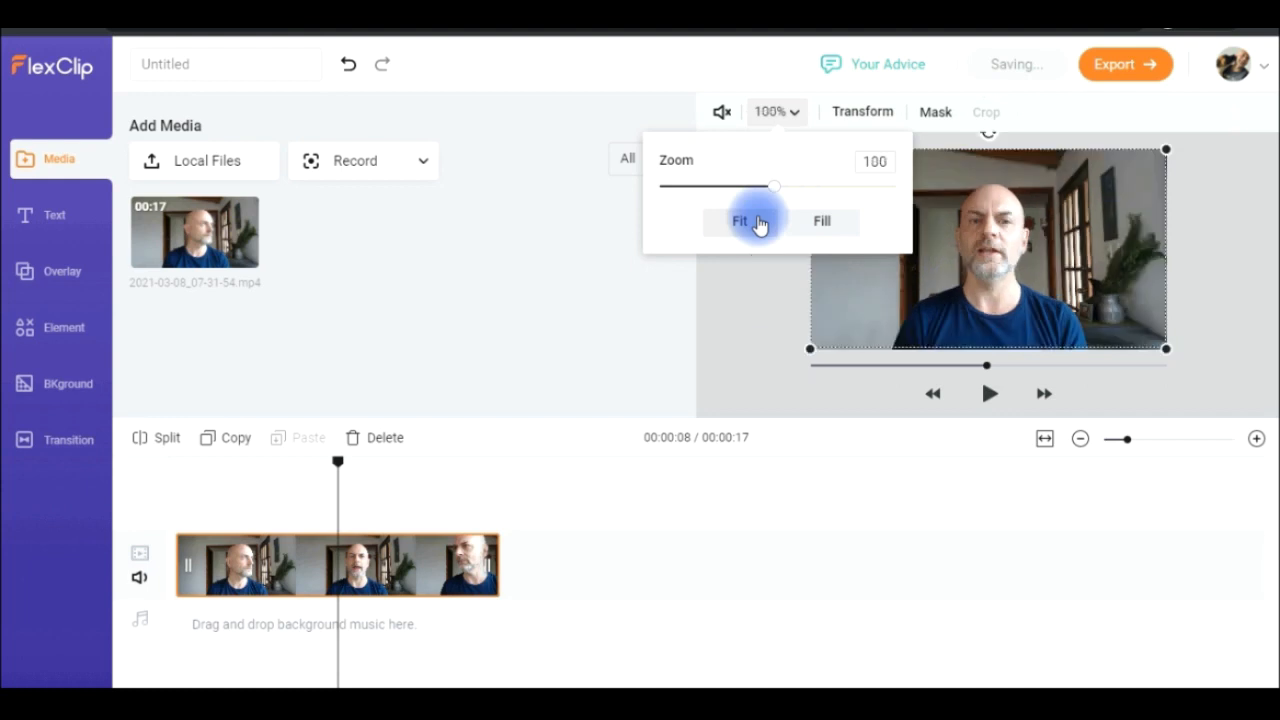
{"action": "left_click", "coordinate": [817, 222]}
- Check the clip's rotate and flip options, try the square mask, and apply the circular mask
{"action": "left_click", "coordinate": [880, 113]}
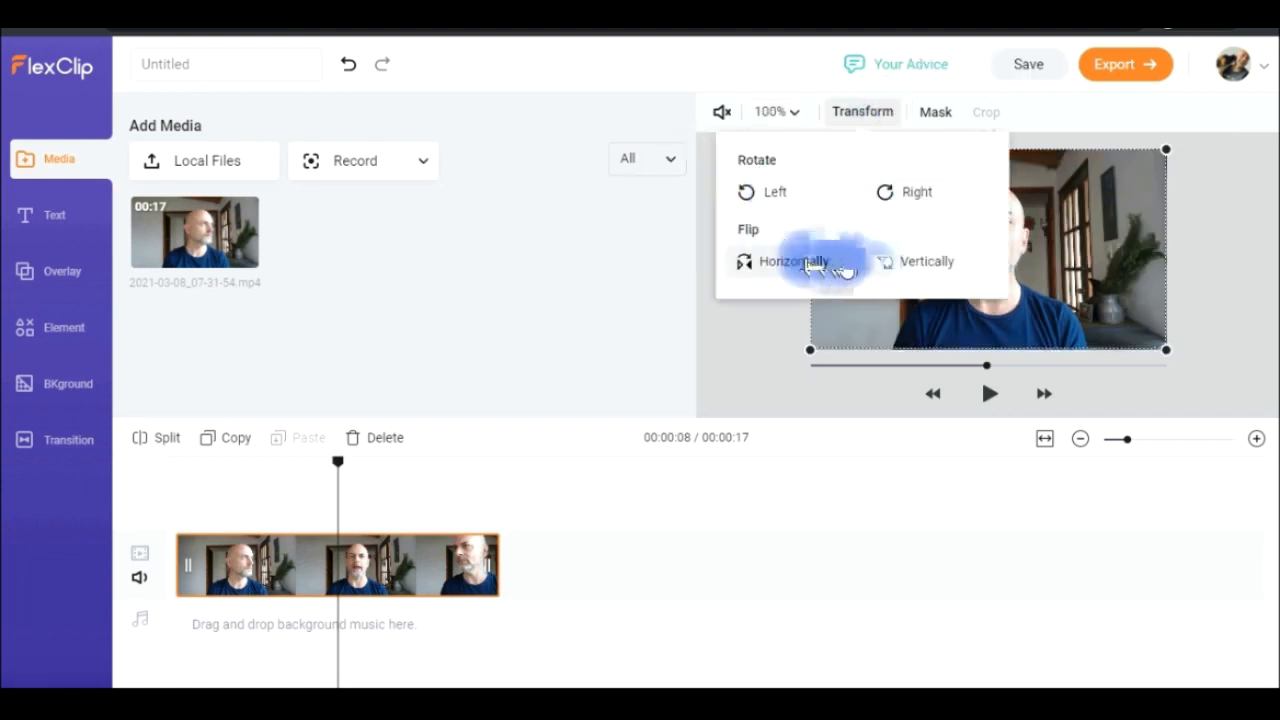
{"action": "left_click", "coordinate": [914, 261]}
{"action": "left_click", "coordinate": [936, 112]}
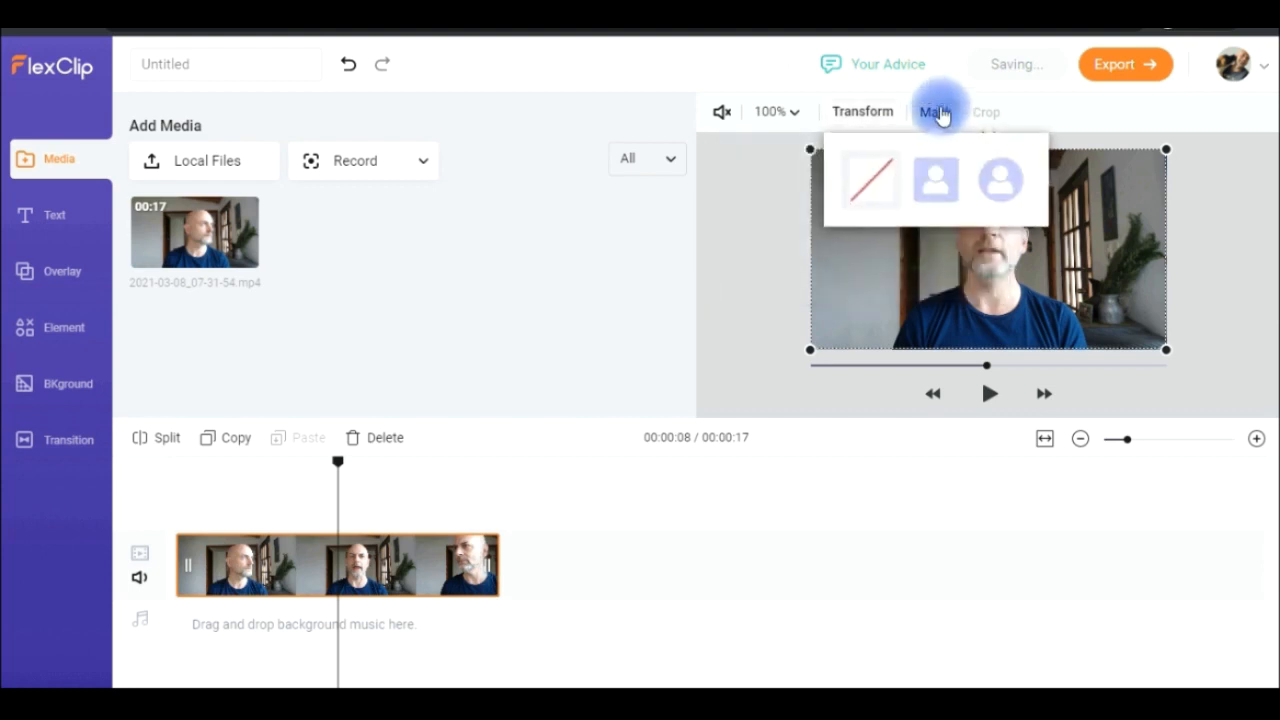
{"action": "left_click", "coordinate": [935, 180]}
{"action": "left_click", "coordinate": [1002, 188]}
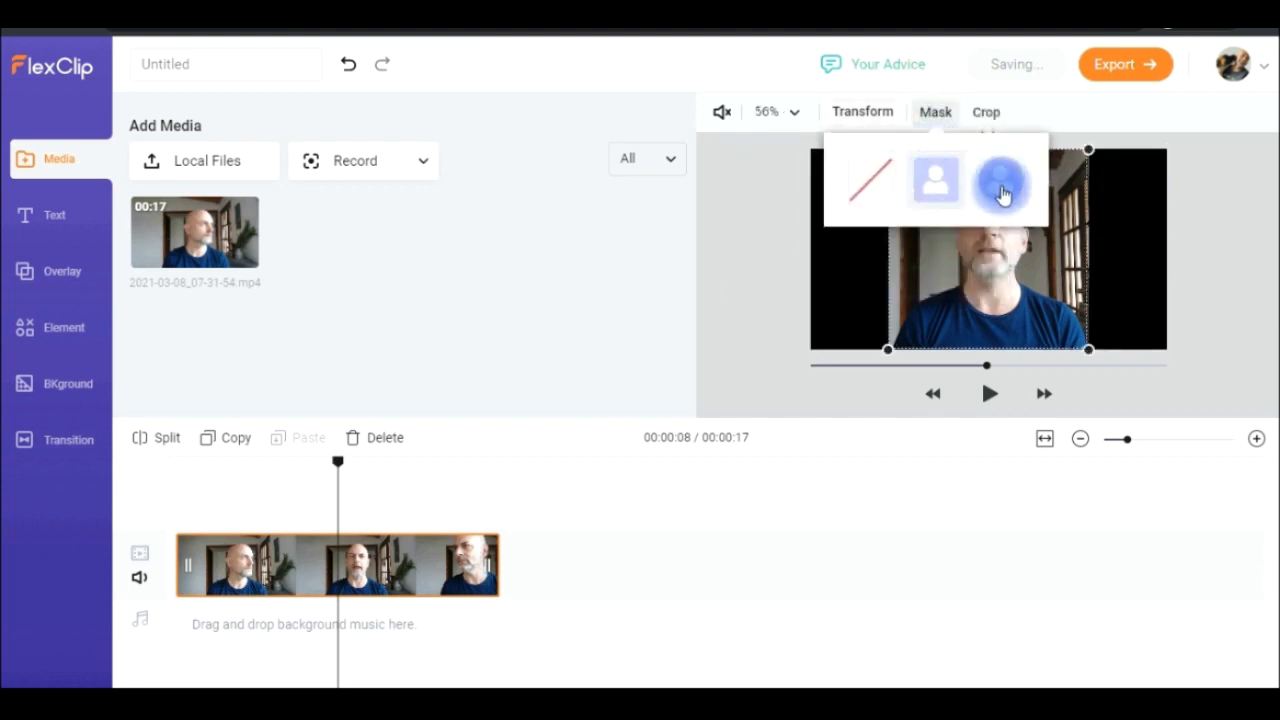
- Shrink the circular masked clip to 22% and move it to the lower-right corner of the video frame
{"action": "left_click", "coordinate": [1087, 152]}
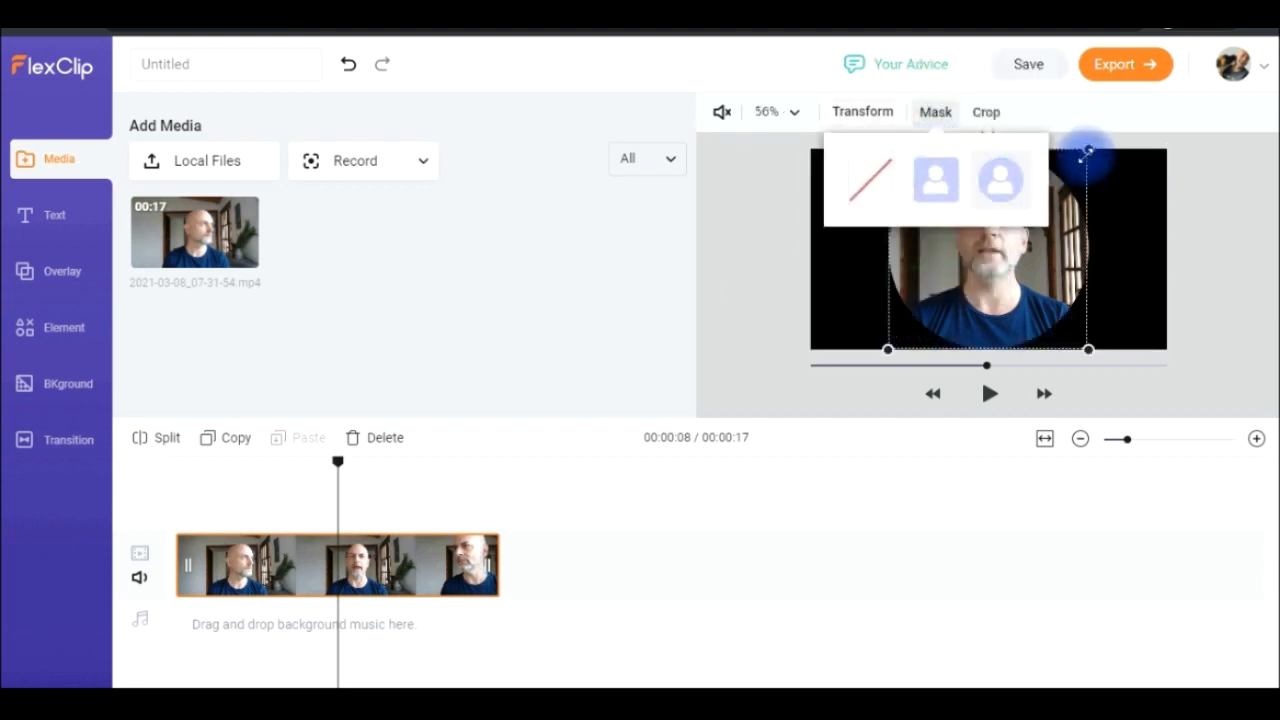
{"action": "left_click_drag", "start_coordinate": [1087, 152], "coordinate": [968, 269]}
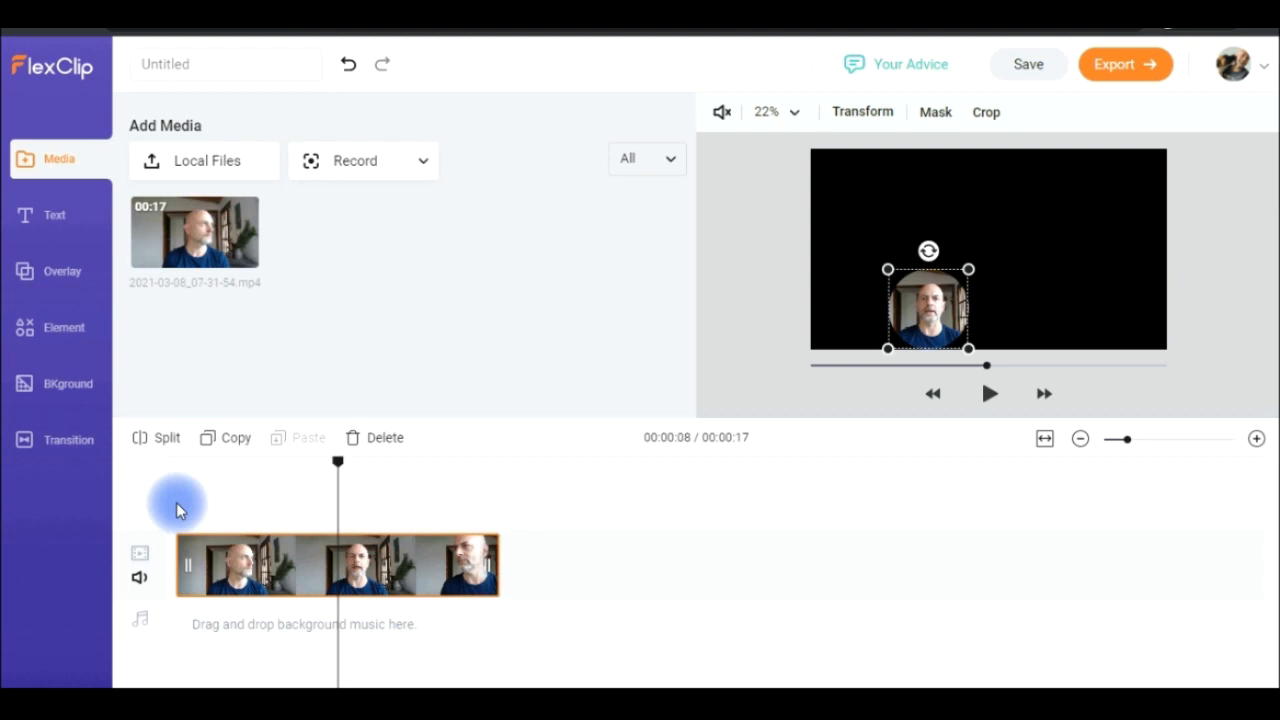
{"action": "left_click_drag", "start_coordinate": [914, 307], "coordinate": [1115, 310]}
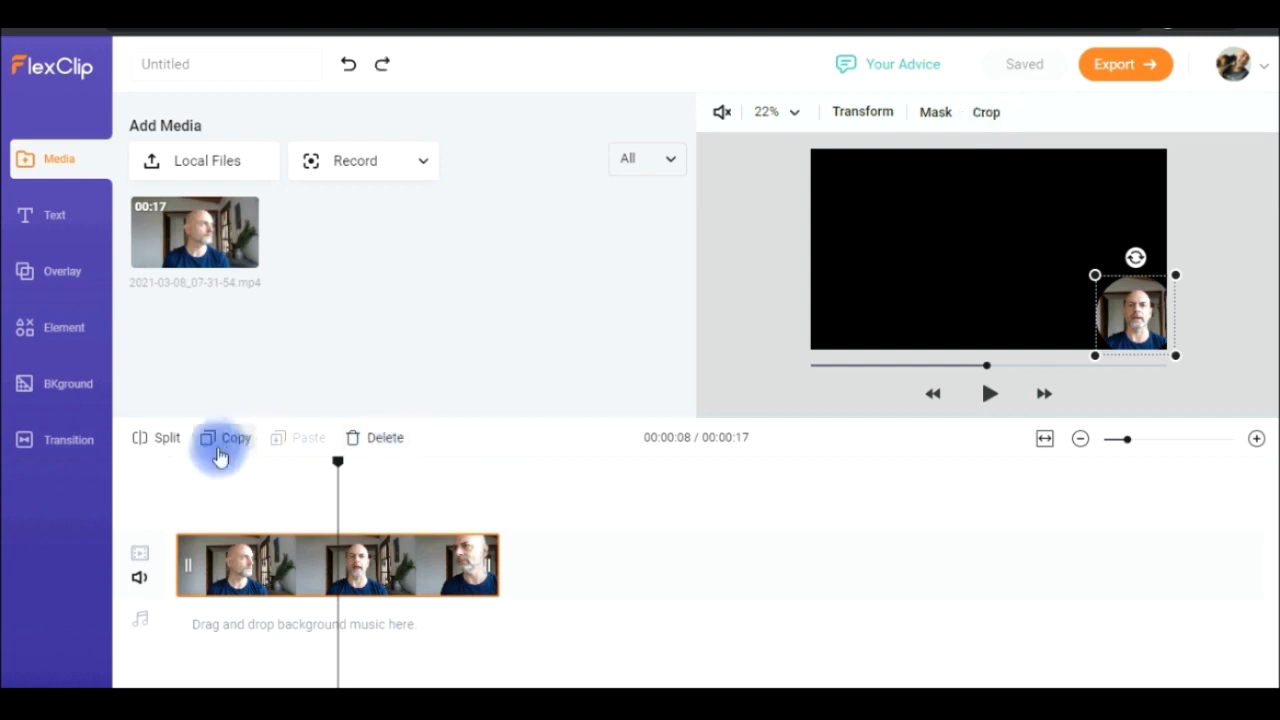
- Split the timeline clip at 00:00:08 and again at 00:00:10, selecting the resulting segments to check them
{"action": "left_click", "coordinate": [167, 439]}
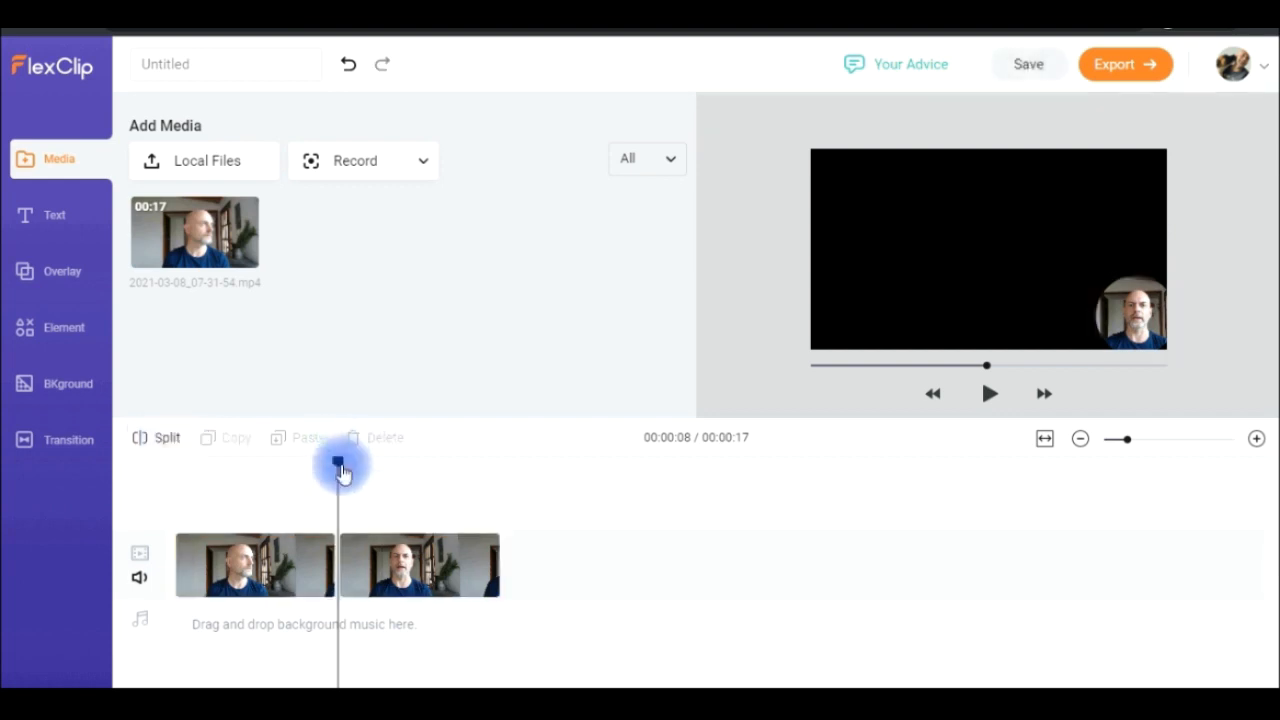
{"action": "left_click_drag", "start_coordinate": [341, 473], "coordinate": [372, 462]}
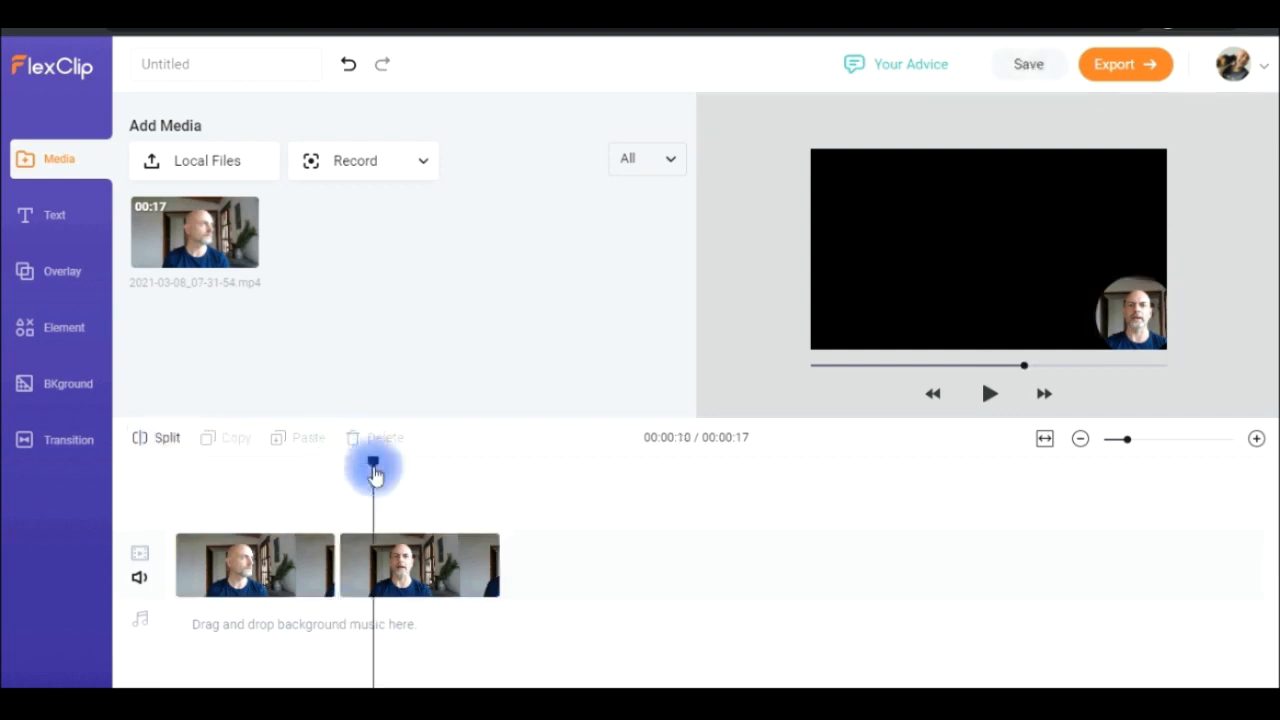
{"action": "left_click", "coordinate": [168, 448]}
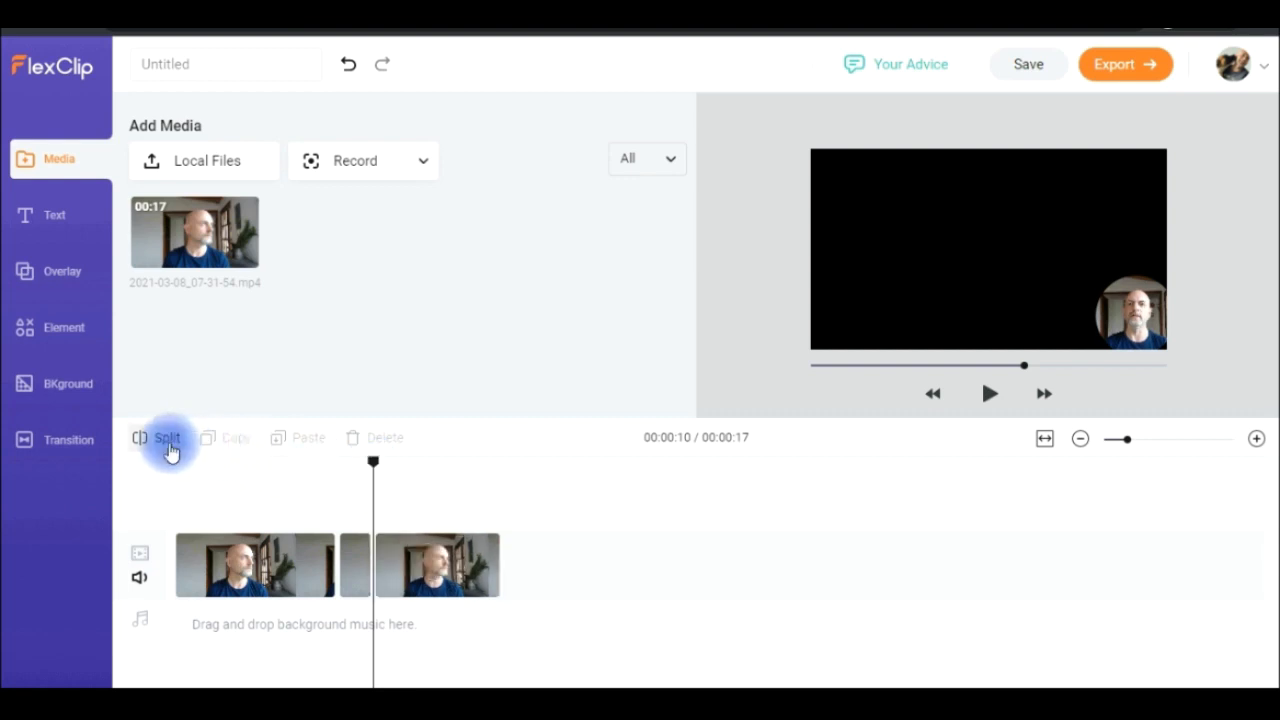
{"action": "left_click", "coordinate": [354, 594]}
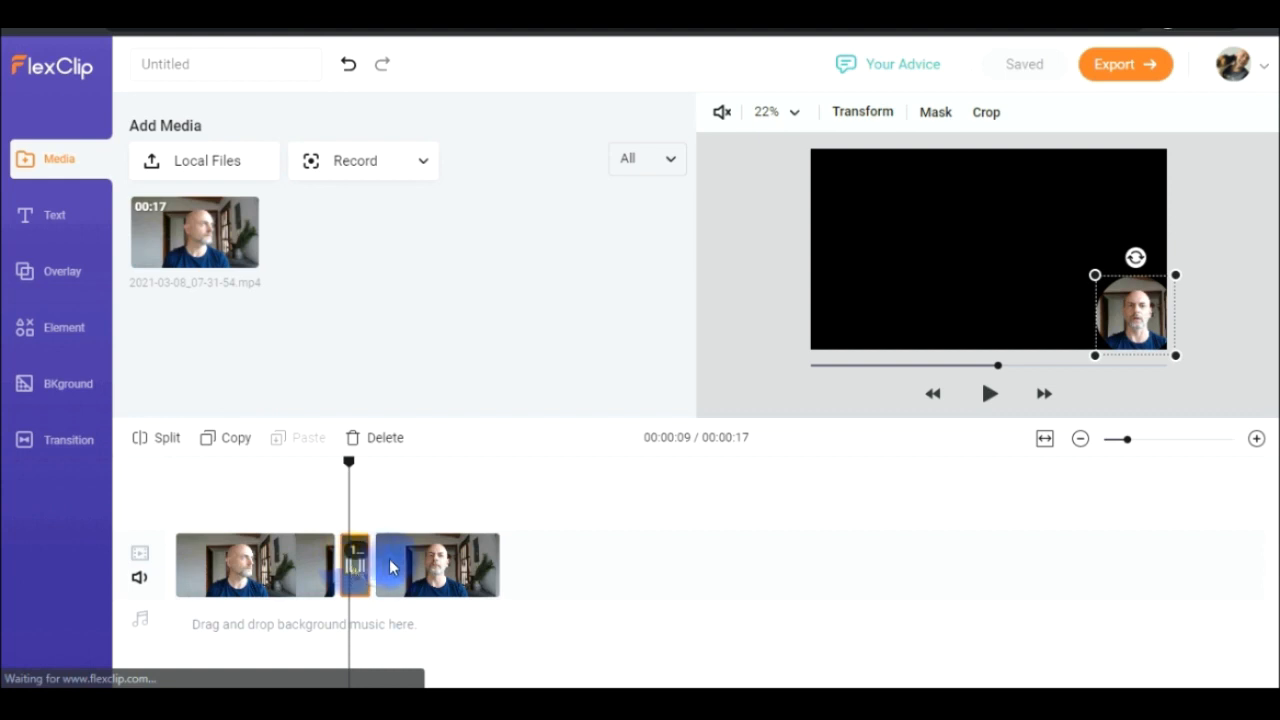
{"action": "left_click", "coordinate": [420, 572]}
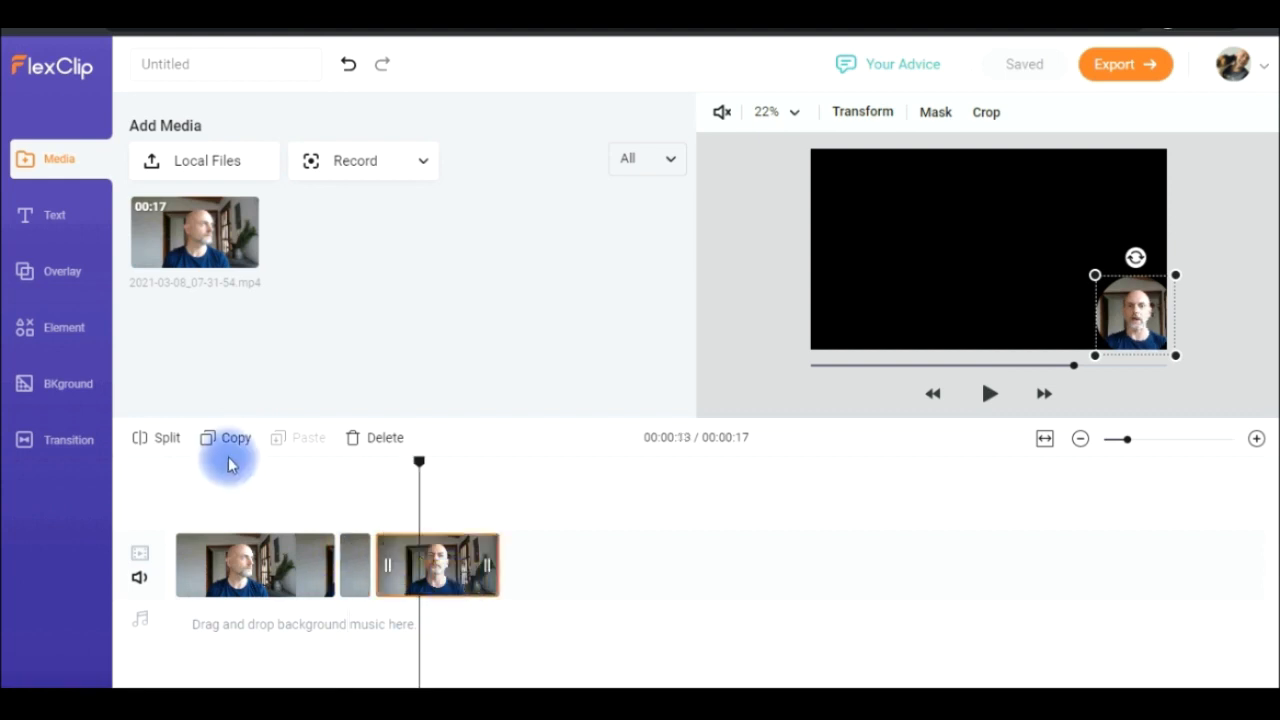
{"action": "left_click", "coordinate": [481, 451]}
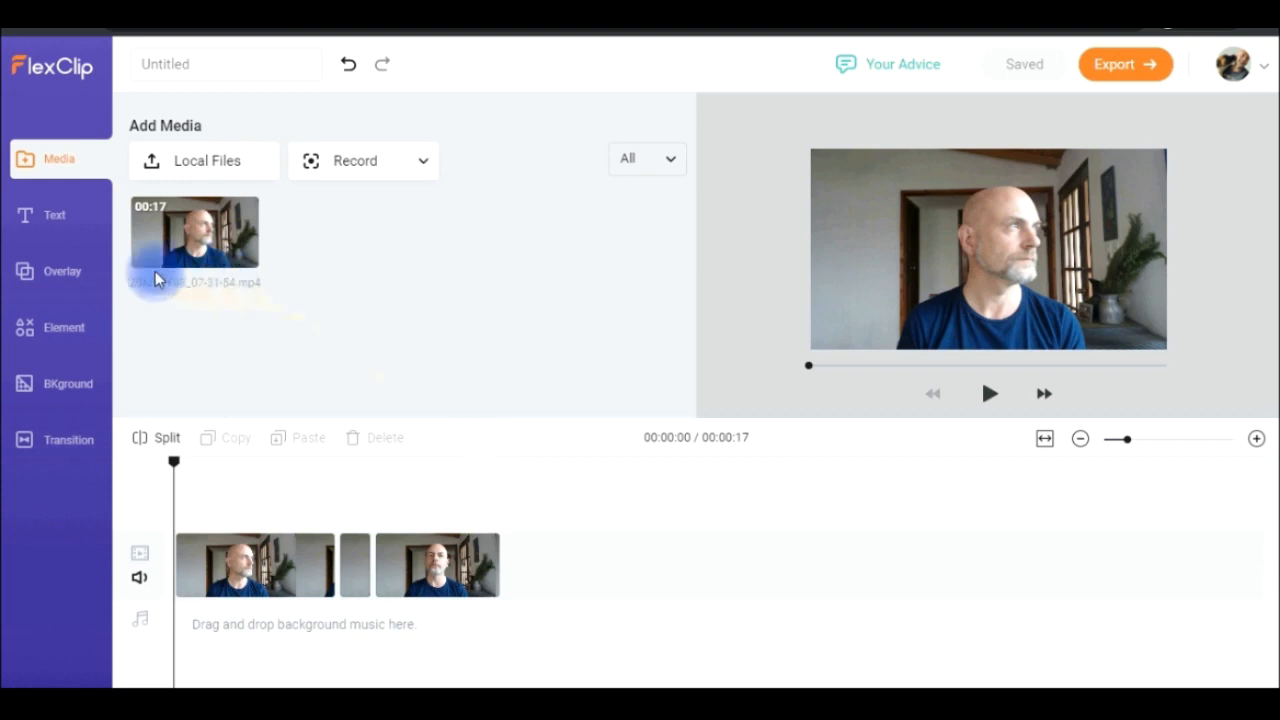
- Place the plain Title from Basic Text on the timeline above the end of the first clip segment
{"action": "left_click", "coordinate": [50, 228]}
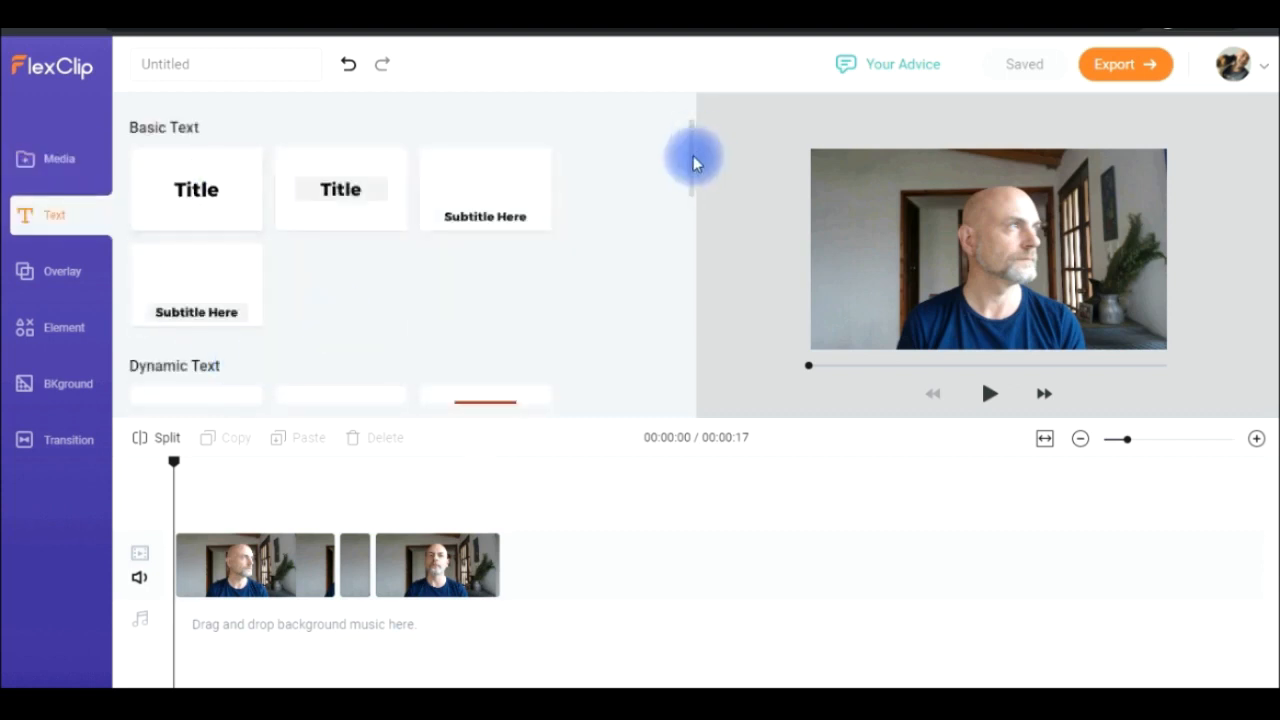
{"action": "left_click_drag", "start_coordinate": [695, 160], "coordinate": [686, 109]}
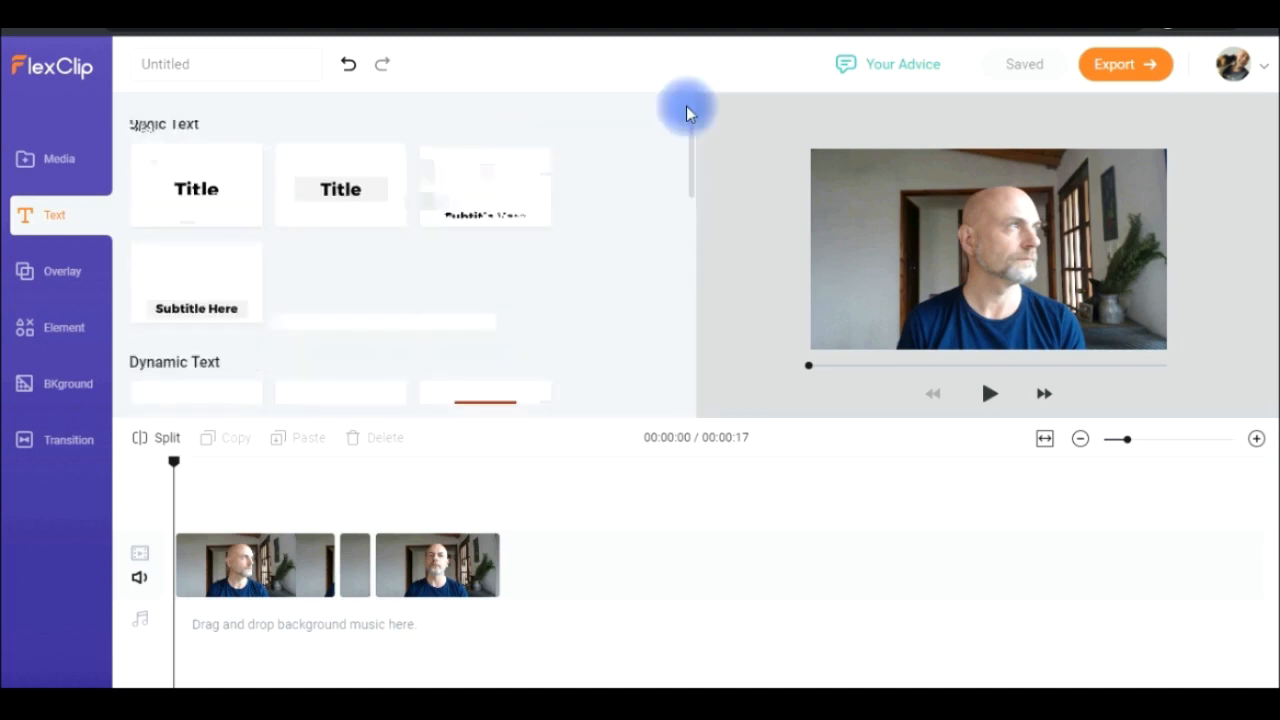
{"action": "mouse_move", "coordinate": [207, 200]}
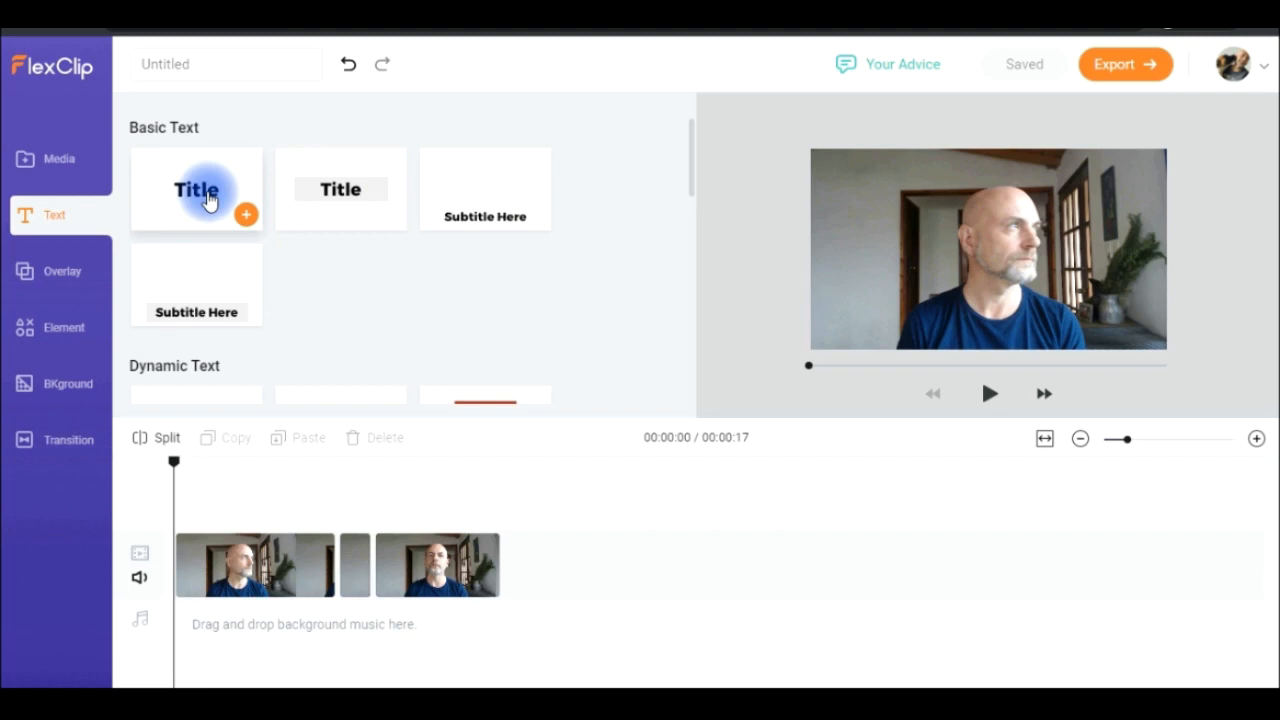
{"action": "left_click_drag", "start_coordinate": [207, 200], "coordinate": [291, 517]}
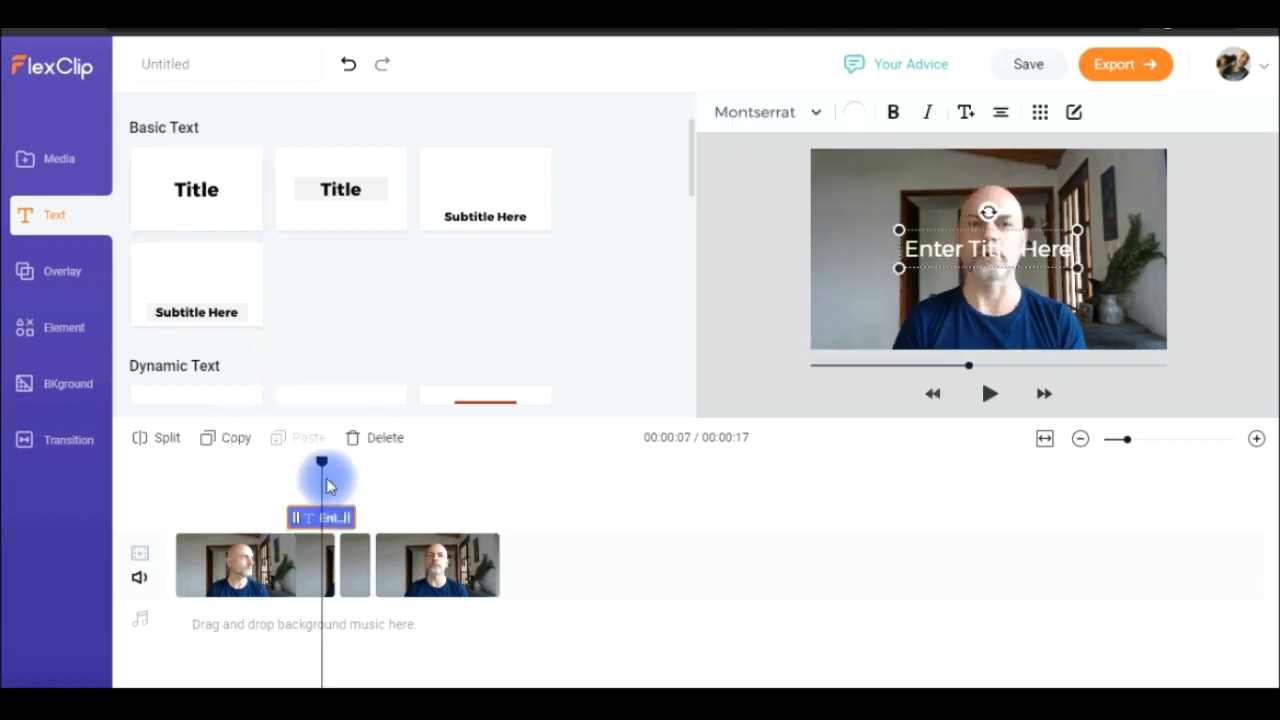
- Lengthen the title clip on the timeline at both ends so that it reaches just past 00:00:12
{"action": "left_click_drag", "start_coordinate": [320, 463], "coordinate": [403, 474]}
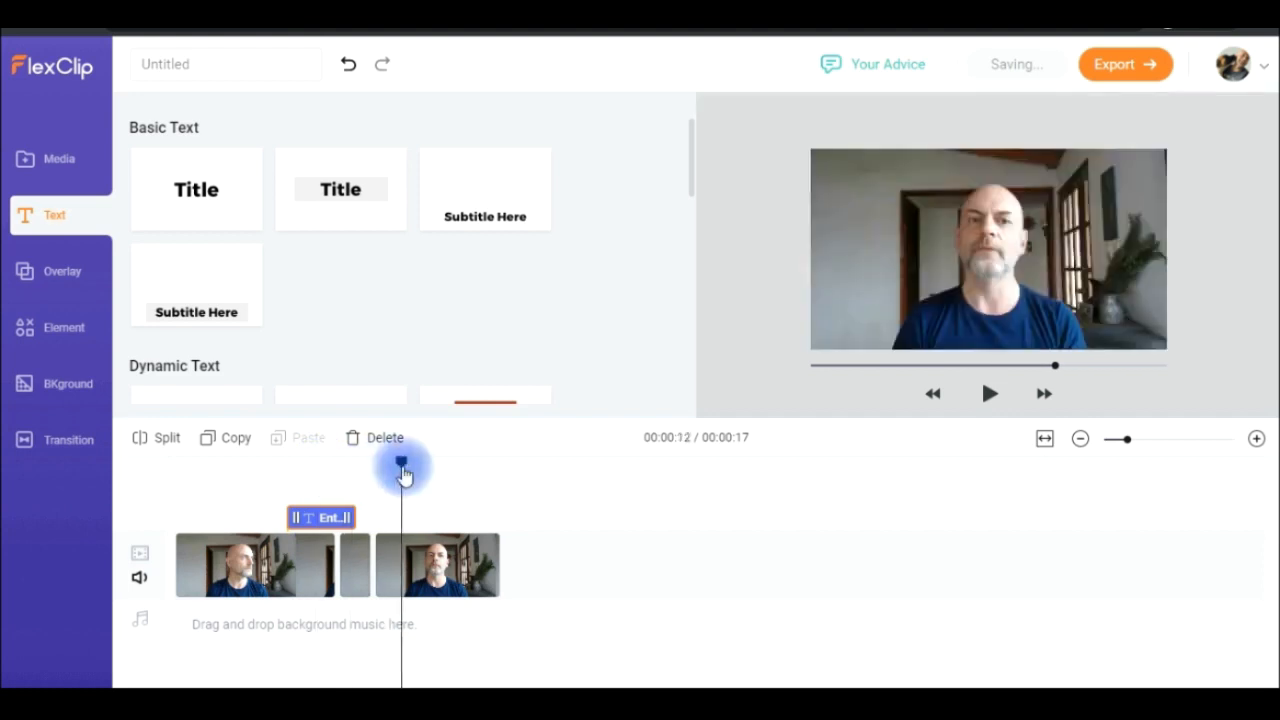
{"action": "left_click", "coordinate": [329, 517]}
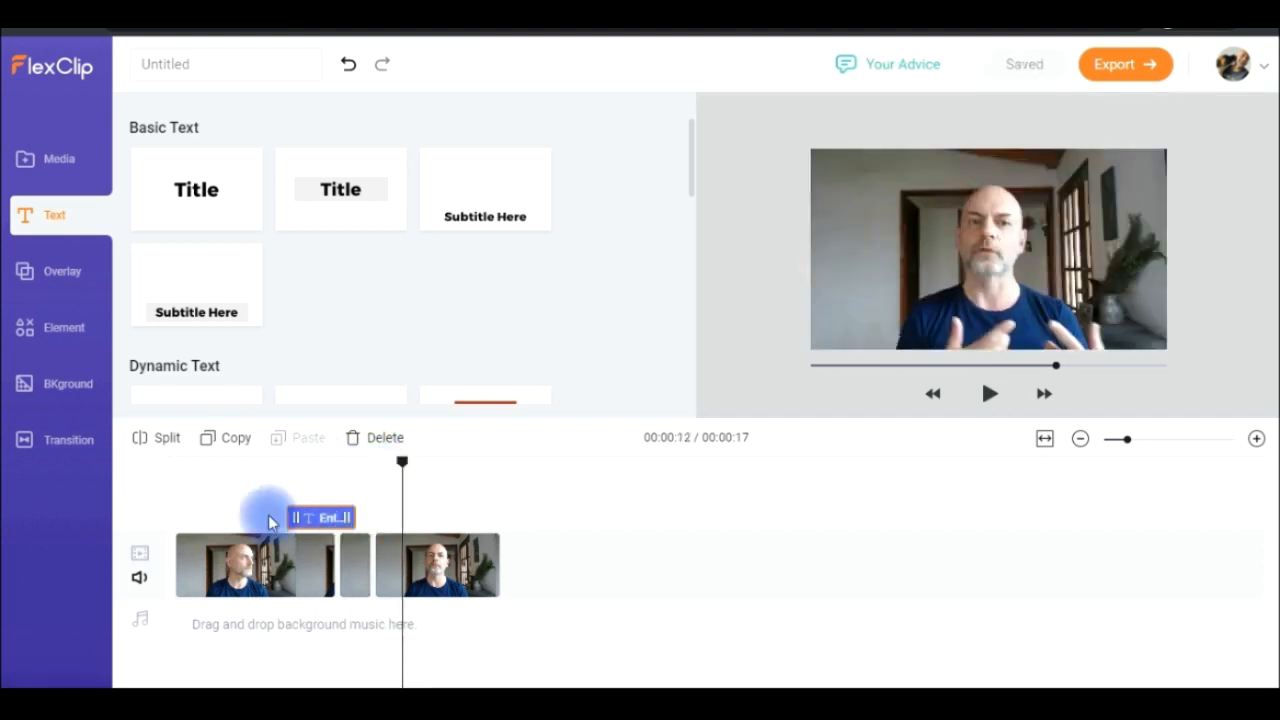
{"action": "left_click_drag", "start_coordinate": [295, 520], "coordinate": [408, 518]}
{"action": "left_click", "coordinate": [341, 510]}
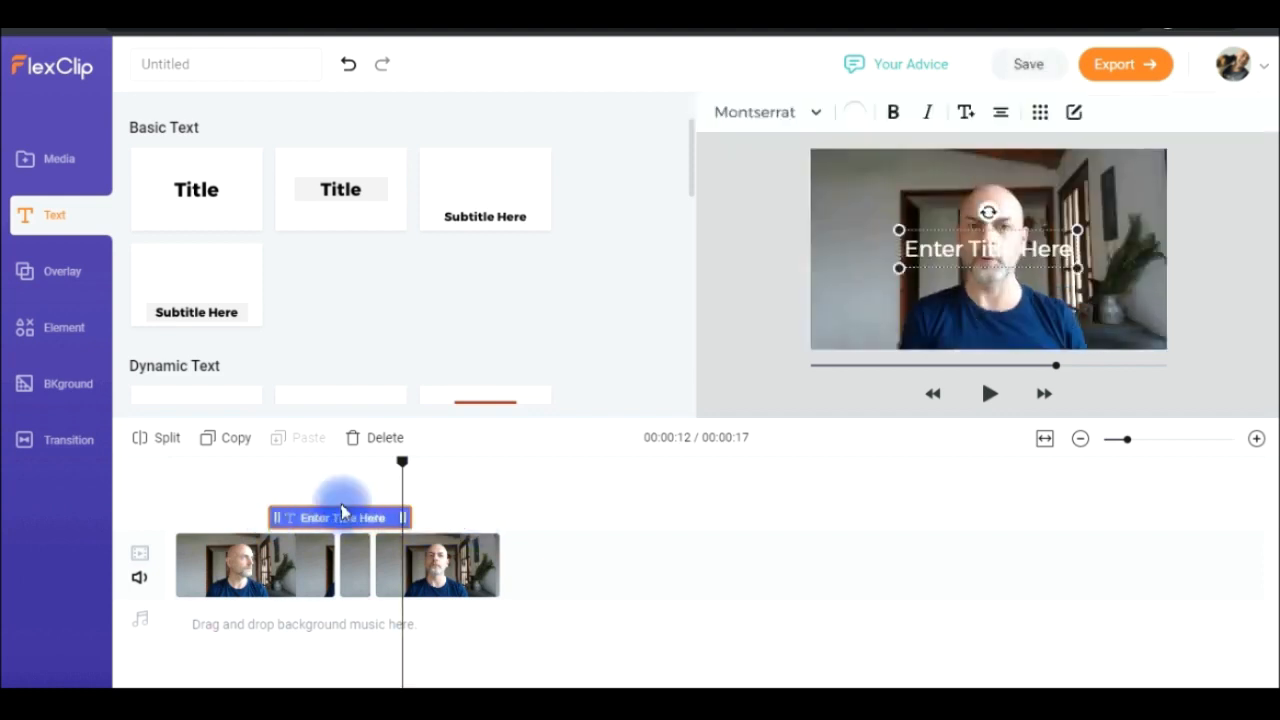
- Shift the title clip along the timeline, enlarge the title slightly, and move it to the frame's upper-left corner
{"action": "left_click_drag", "start_coordinate": [341, 512], "coordinate": [365, 522]}
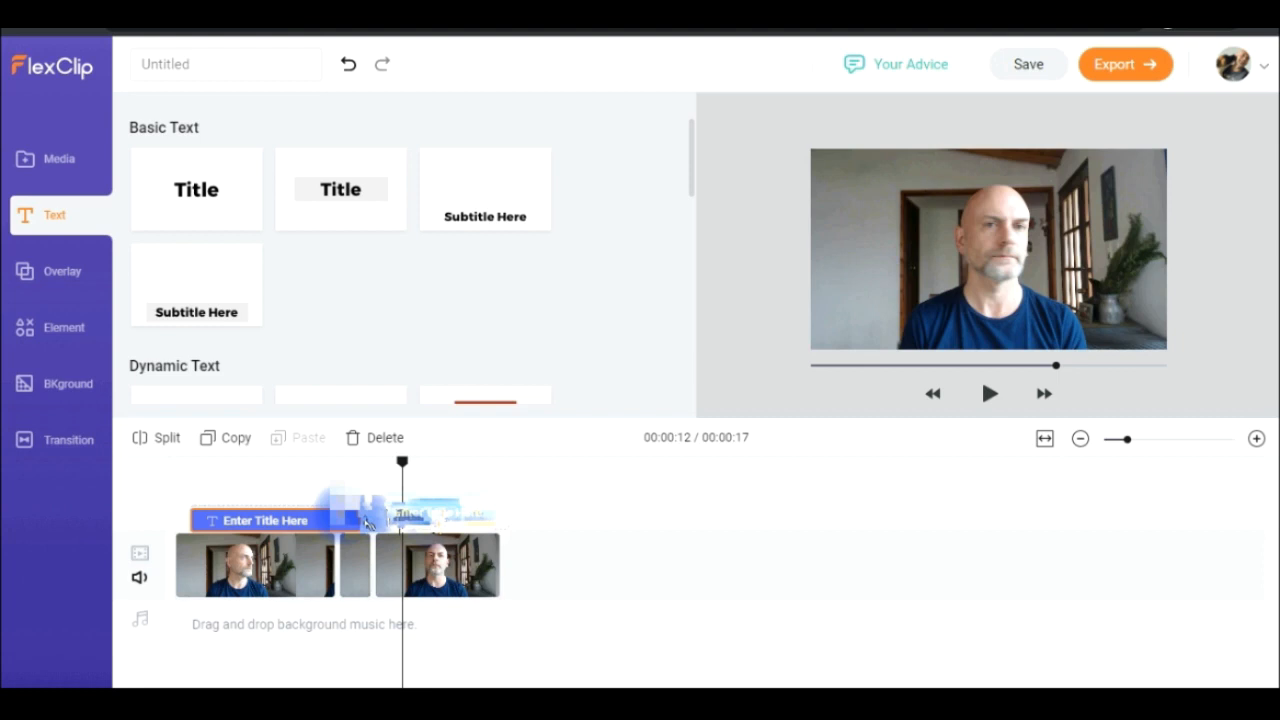
{"action": "left_click_drag", "start_coordinate": [368, 522], "coordinate": [370, 520]}
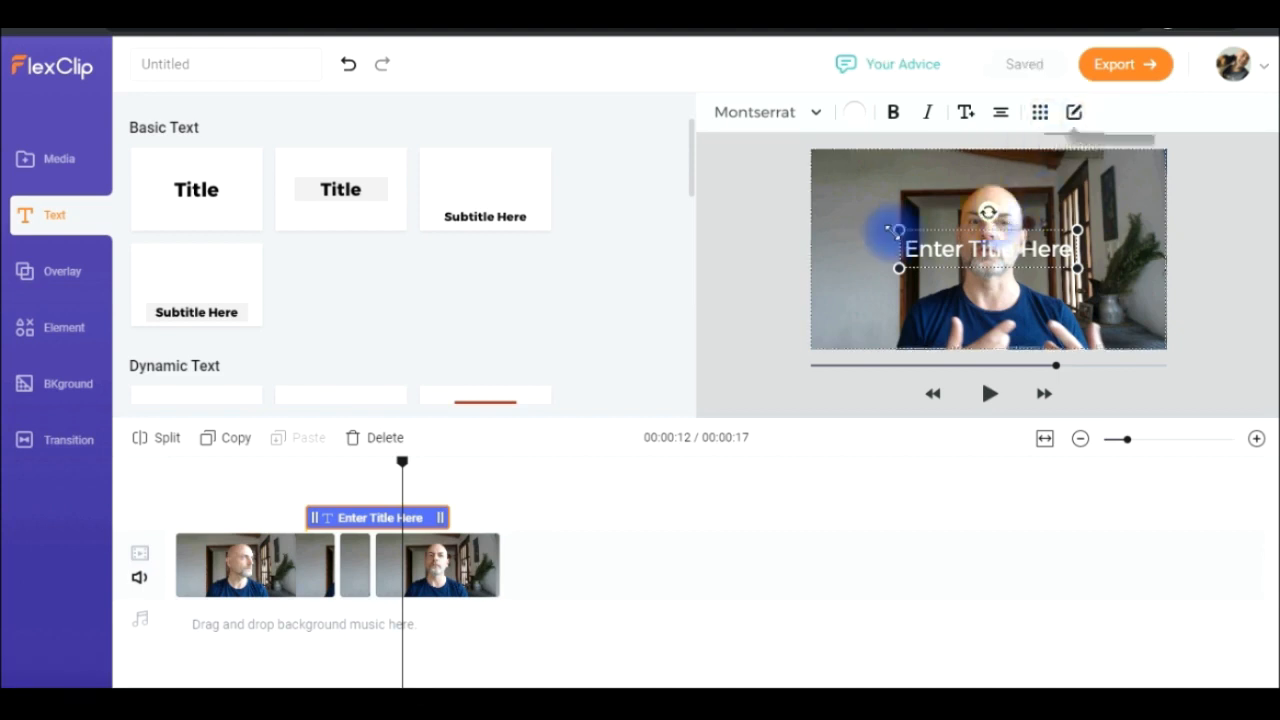
{"action": "mouse_move", "coordinate": [898, 232]}
{"action": "left_mouse_down"}
{"action": "mouse_move", "coordinate": [814, 200]}
{"action": "mouse_move", "coordinate": [874, 229]}
{"action": "left_mouse_up"}
{"action": "left_click_drag", "start_coordinate": [949, 257], "coordinate": [821, 196]}
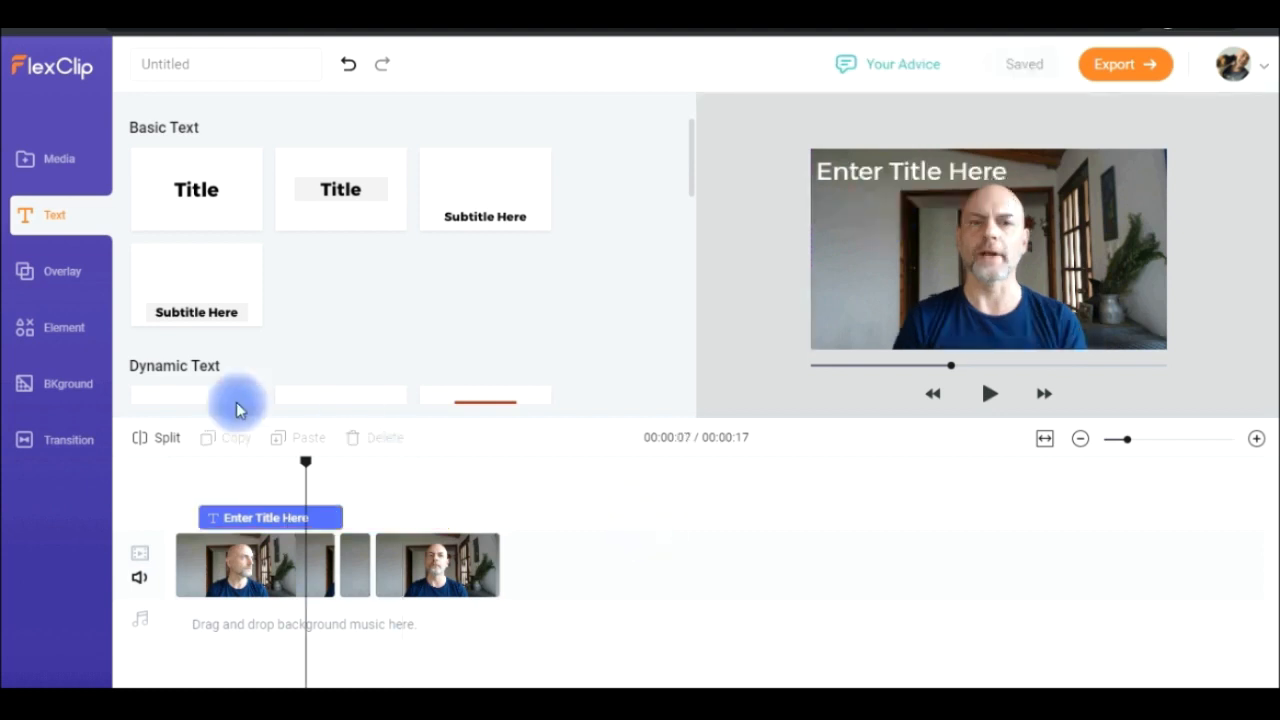
- Add the pink circles overlay from Overlay for Decoration to the timeline and stack it above the title clip
{"action": "left_click", "coordinate": [62, 290]}
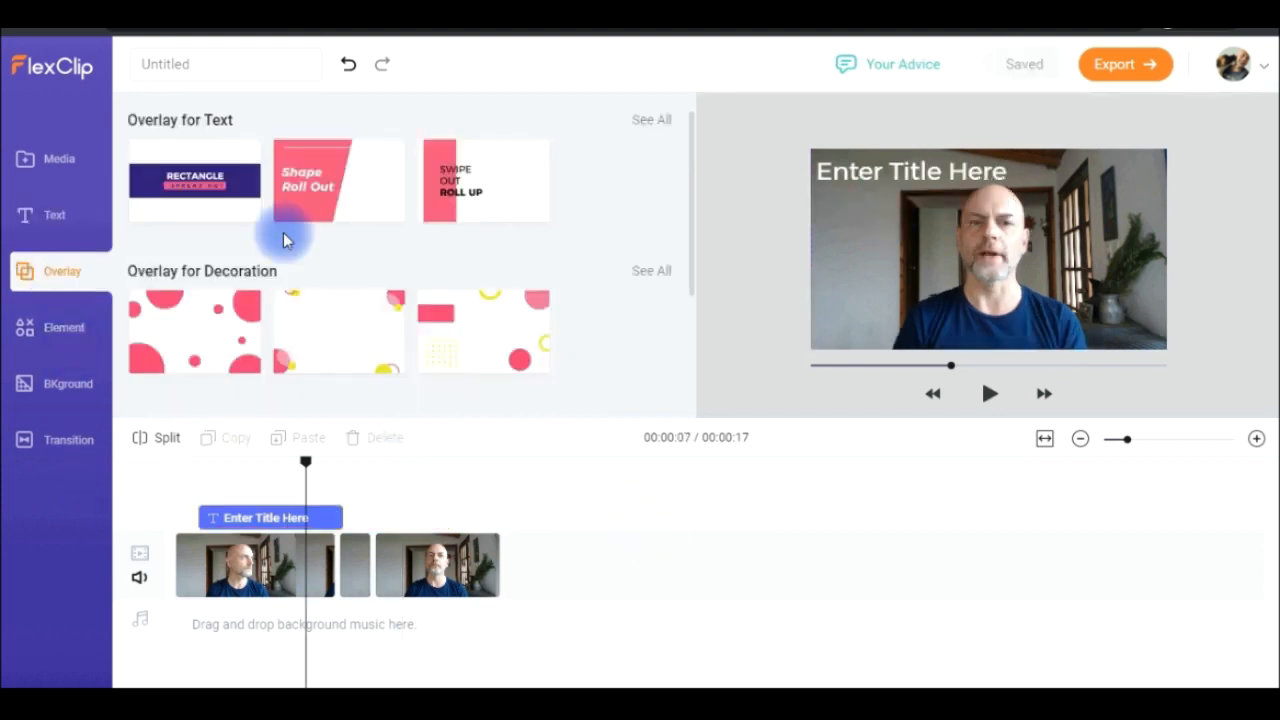
{"action": "mouse_move", "coordinate": [691, 188]}
{"action": "left_mouse_down"}
{"action": "mouse_move", "coordinate": [689, 343]}
{"action": "mouse_move", "coordinate": [697, 178]}
{"action": "left_mouse_up"}
{"action": "left_click_drag", "start_coordinate": [180, 328], "coordinate": [418, 516]}
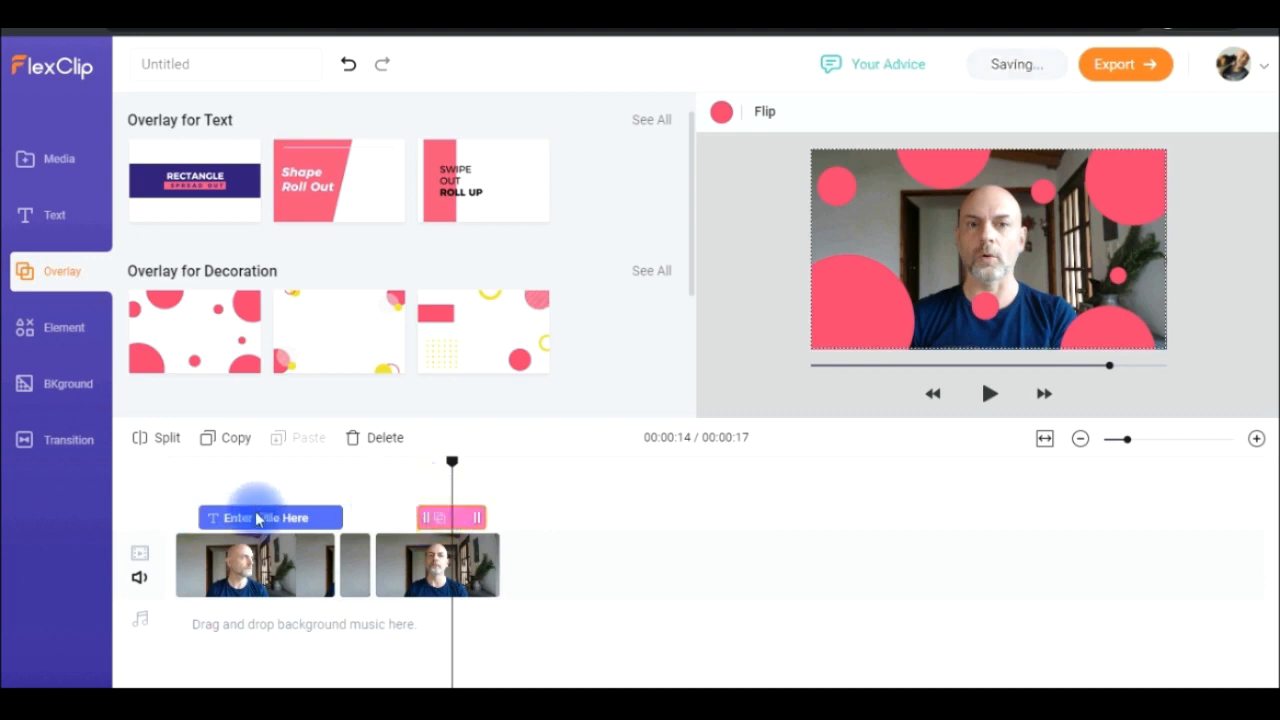
{"action": "left_click", "coordinate": [575, 503]}
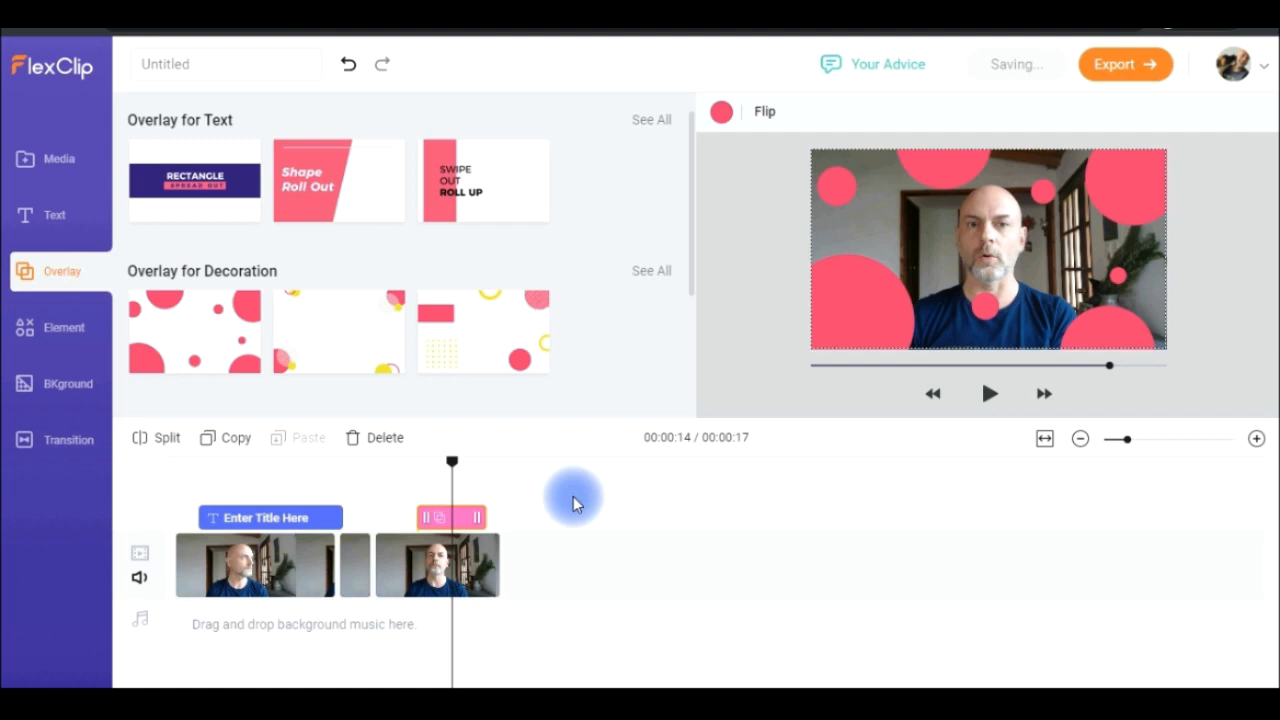
{"action": "left_click_drag", "start_coordinate": [443, 520], "coordinate": [252, 488]}
{"action": "left_click", "coordinate": [452, 465]}
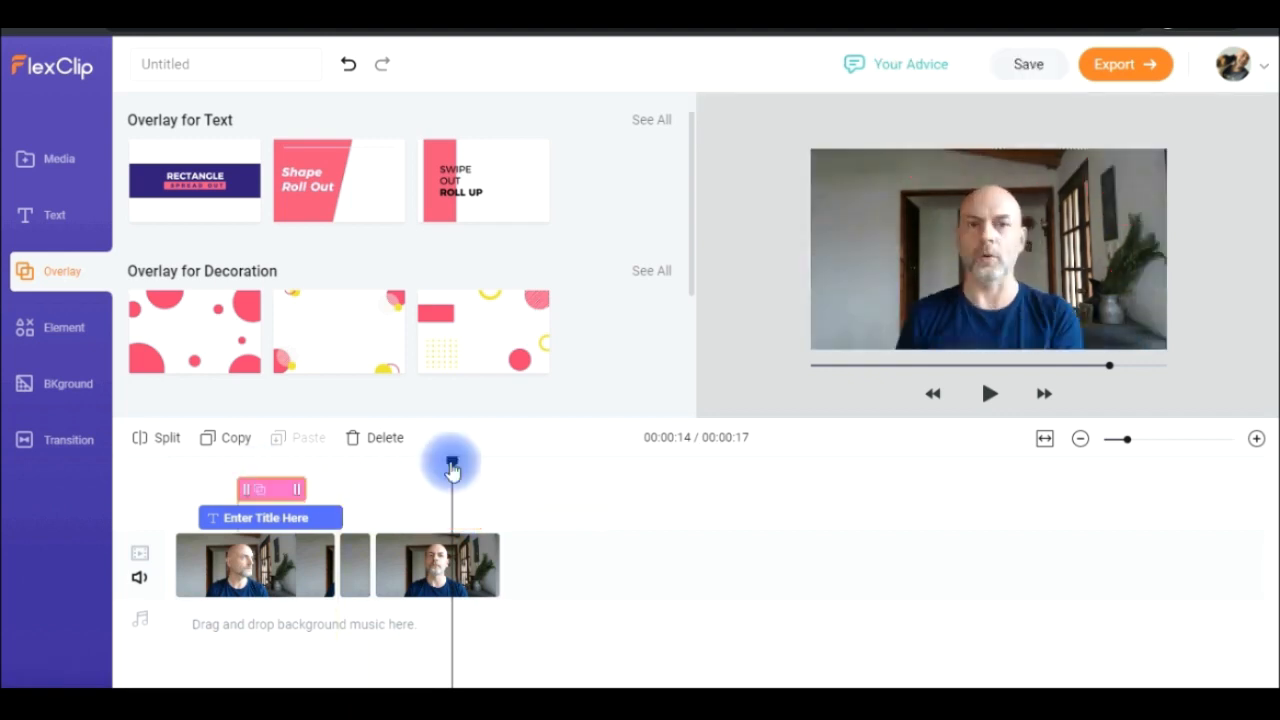
- Insert the title and the overlay into the main video track after the first segment, and preview the overlay at 00:00:20
{"action": "left_click_drag", "start_coordinate": [452, 465], "coordinate": [189, 480]}
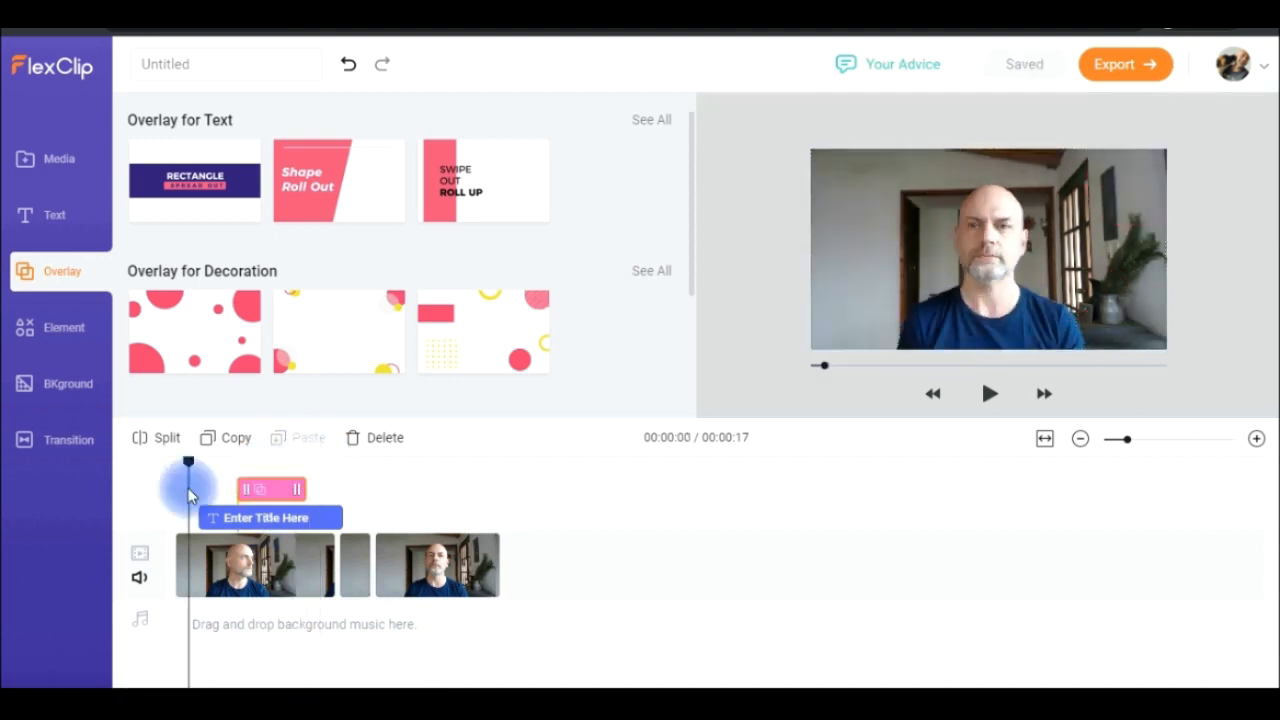
{"action": "left_click_drag", "start_coordinate": [277, 516], "coordinate": [560, 568]}
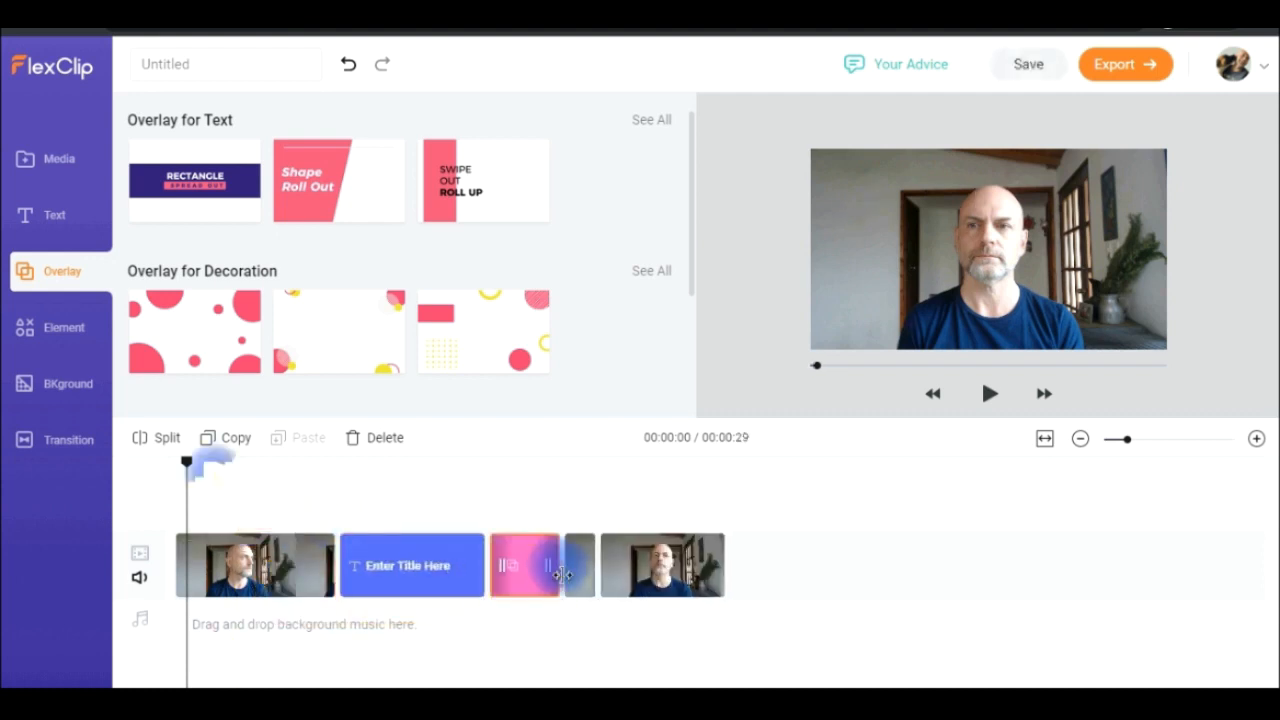
{"action": "left_click_drag", "start_coordinate": [186, 463], "coordinate": [548, 474]}
- Add the plain red heart from the Love elements above the first video segment and preview it at 00:00:06
{"action": "left_click", "coordinate": [55, 326]}
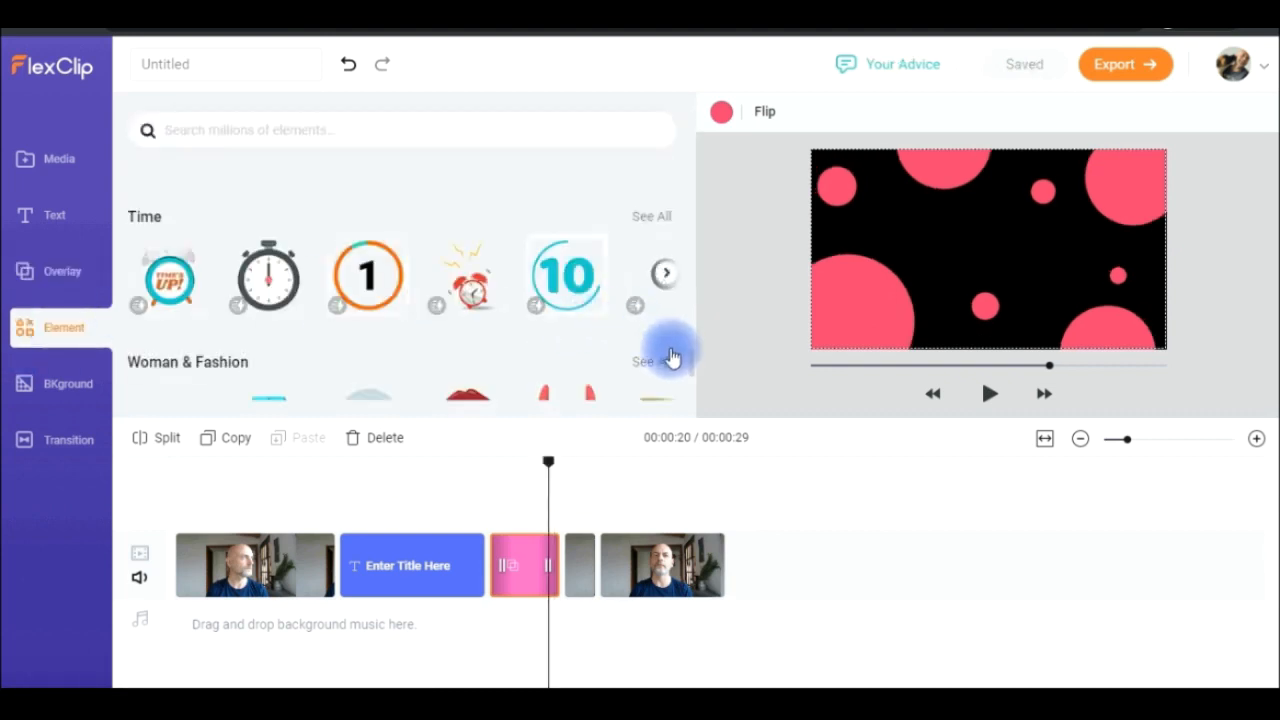
{"action": "scroll", "coordinate": [675, 228], "scroll_direction": "up", "scroll_amount": 10}
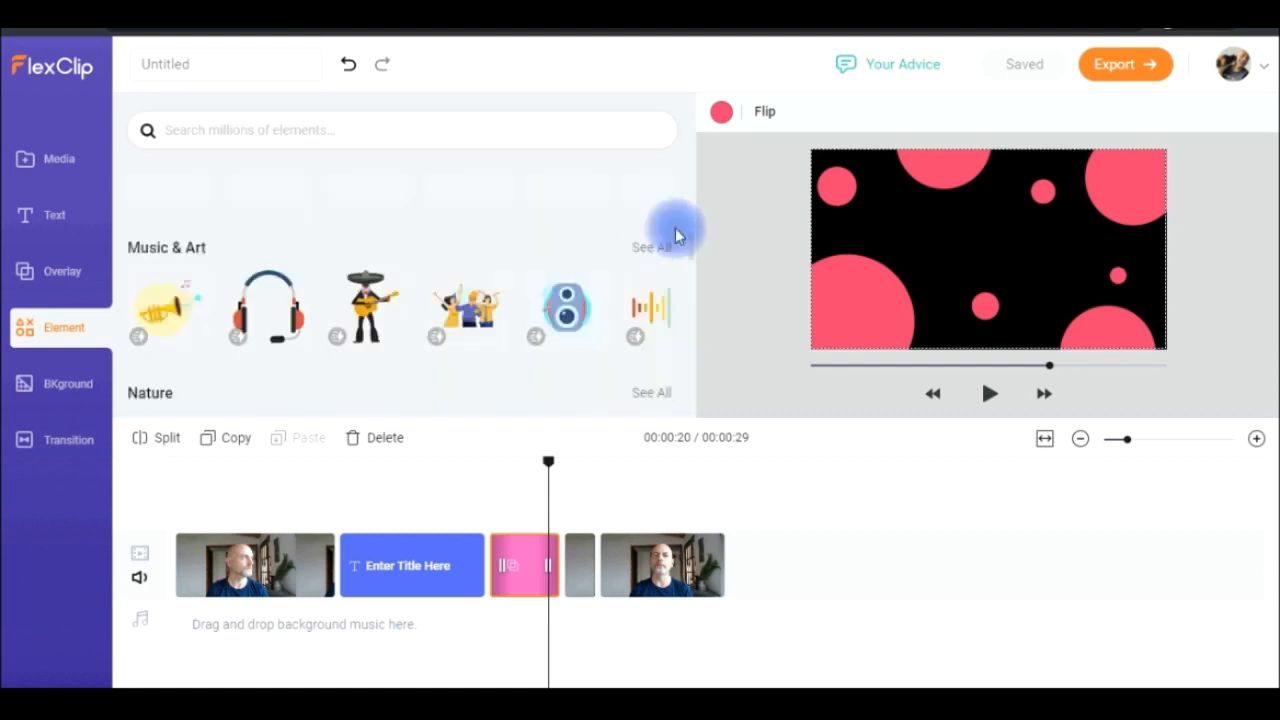
{"action": "scroll", "coordinate": [689, 169], "scroll_direction": "up", "scroll_amount": 5}
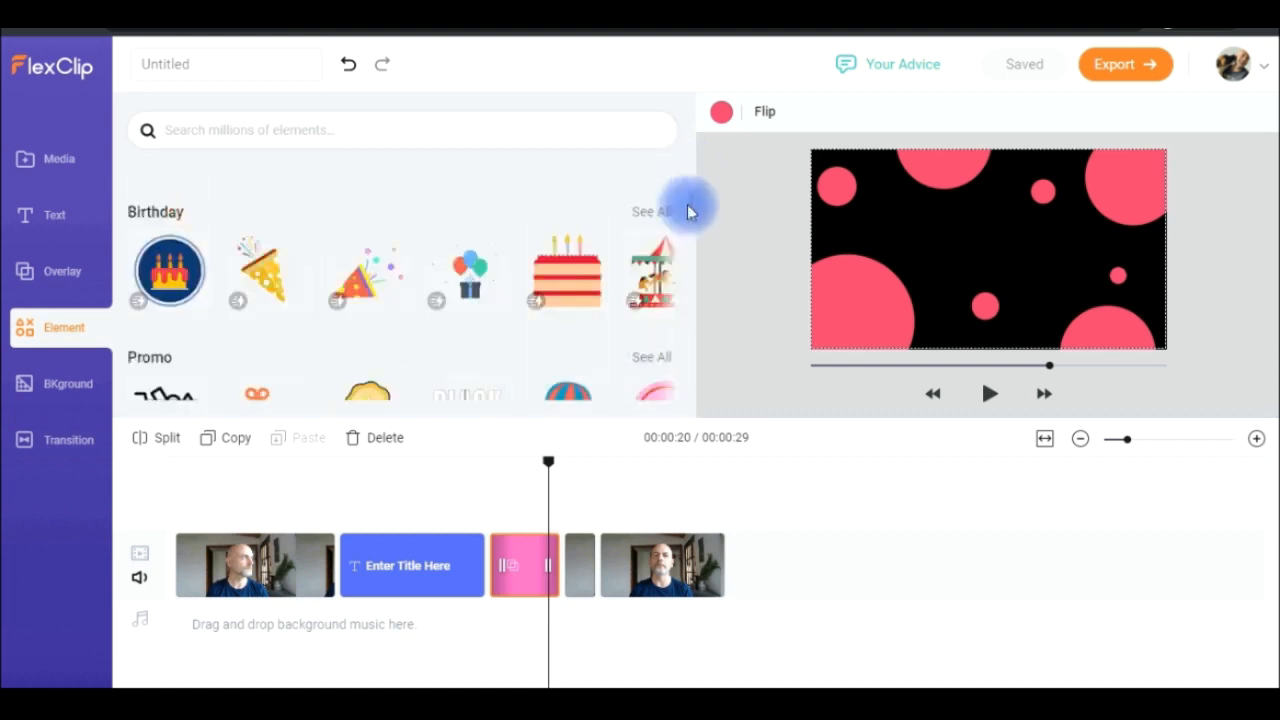
{"action": "scroll", "coordinate": [687, 270], "scroll_direction": "down", "scroll_amount": 3}
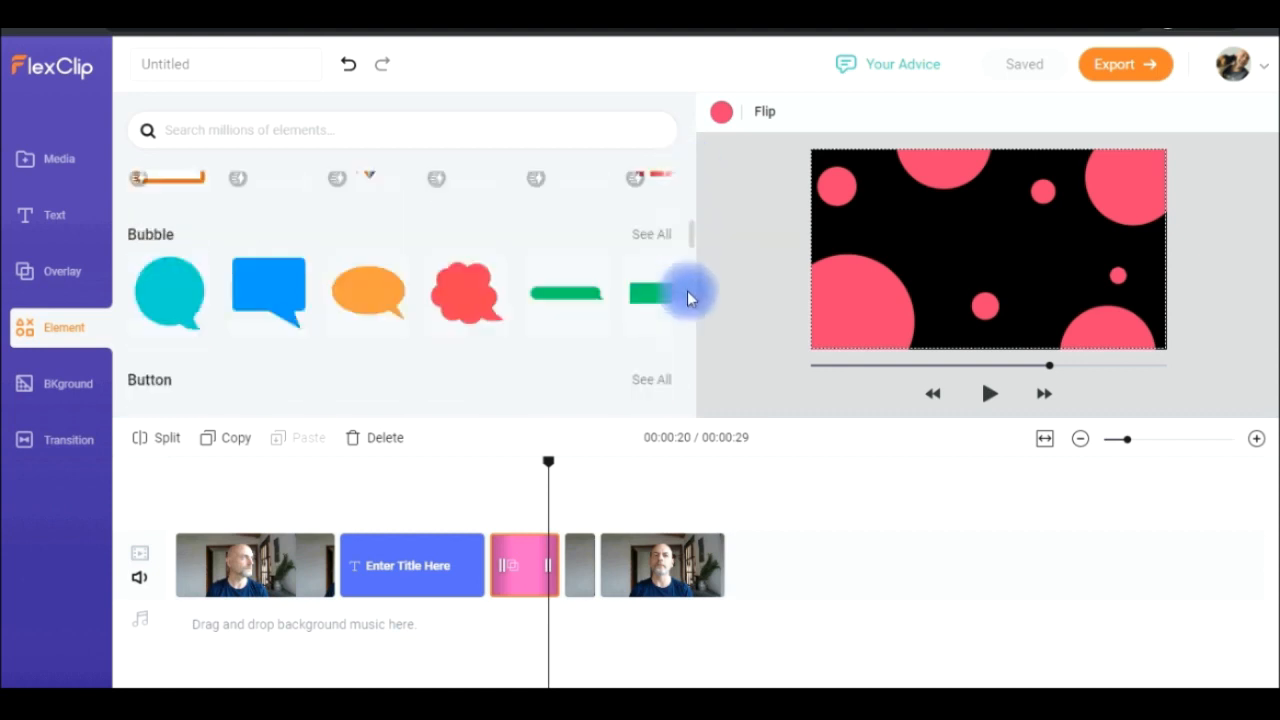
{"action": "scroll", "coordinate": [687, 291], "scroll_direction": "down", "scroll_amount": 5}
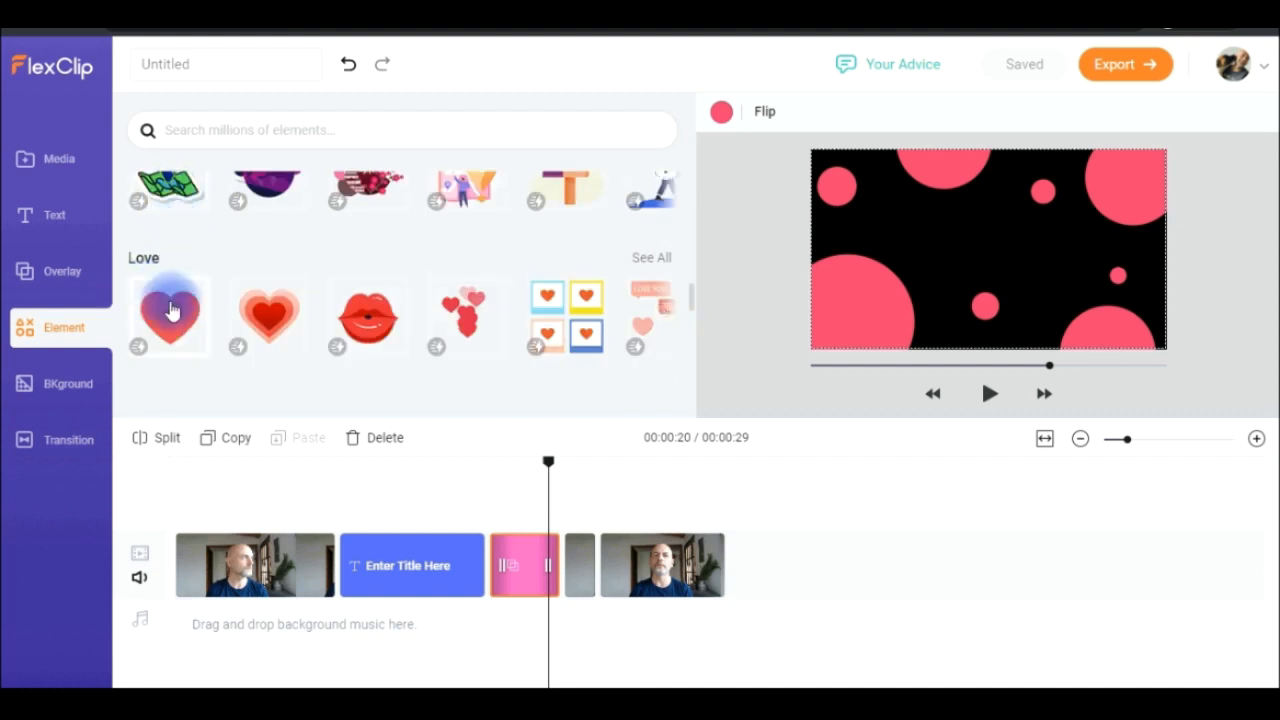
{"action": "left_click_drag", "start_coordinate": [305, 471], "coordinate": [232, 512]}
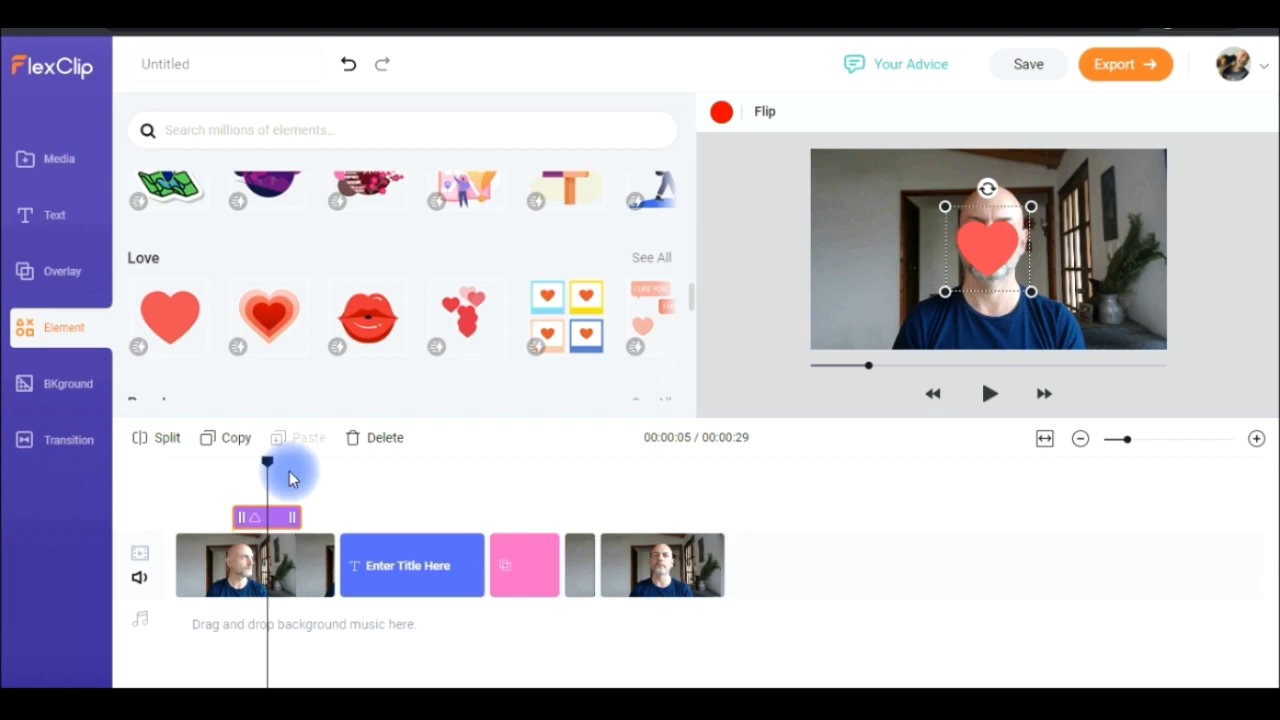
{"action": "mouse_move", "coordinate": [267, 467]}
{"action": "left_mouse_down"}
{"action": "mouse_move", "coordinate": [254, 463]}
{"action": "mouse_move", "coordinate": [306, 466]}
{"action": "mouse_move", "coordinate": [286, 480]}
{"action": "left_mouse_up"}
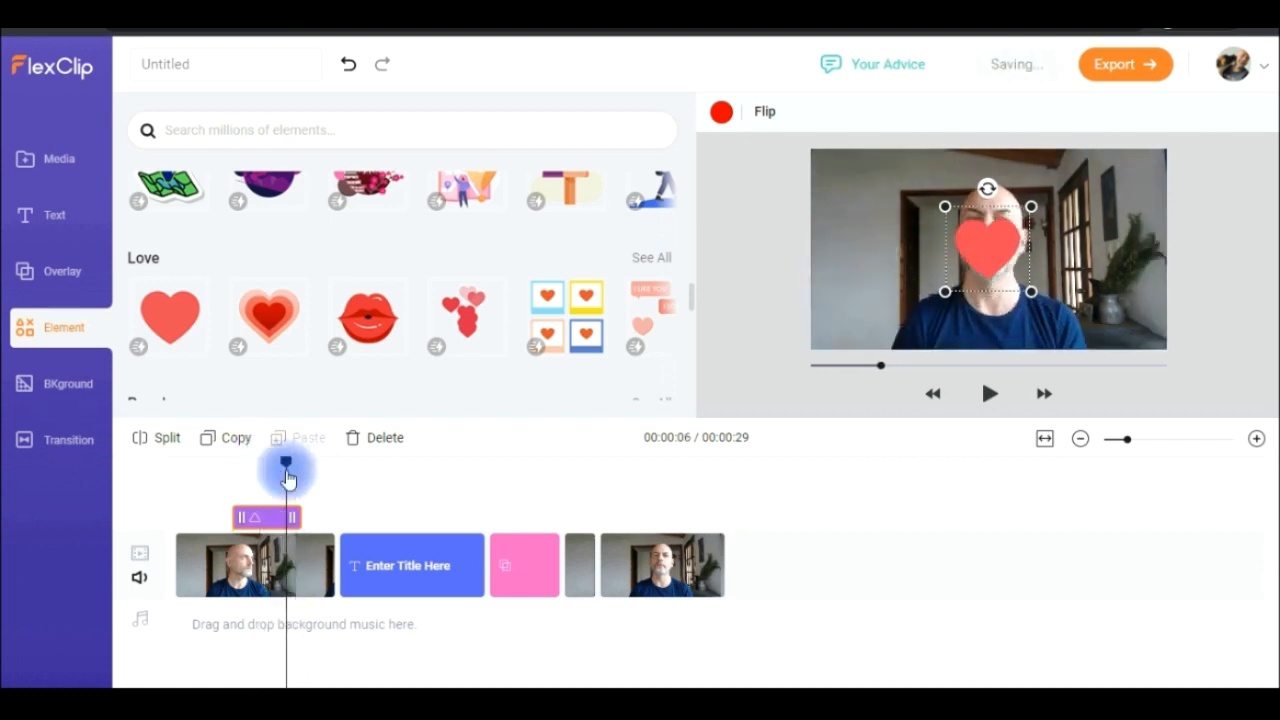
- Insert the orange background into the main video track between the first video segment and the title clip
{"action": "left_click", "coordinate": [70, 396]}
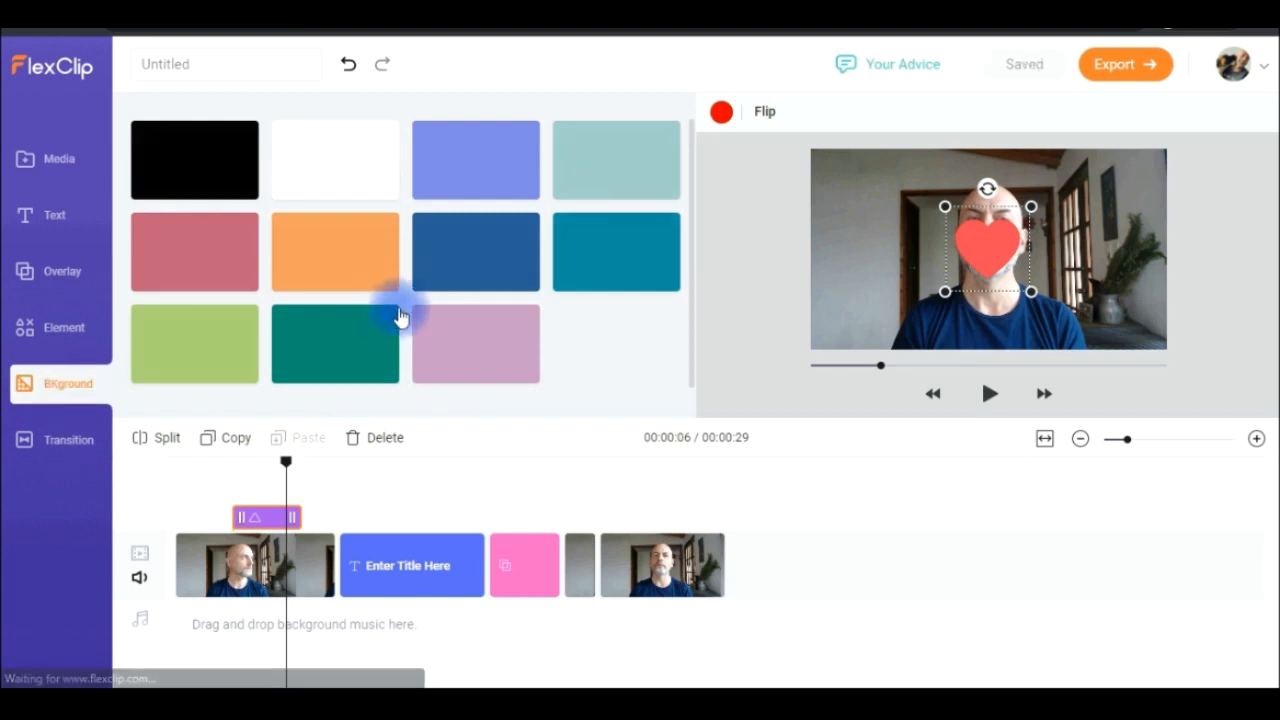
{"action": "left_click", "coordinate": [378, 520]}
{"action": "left_click_drag", "start_coordinate": [352, 272], "coordinate": [347, 546]}
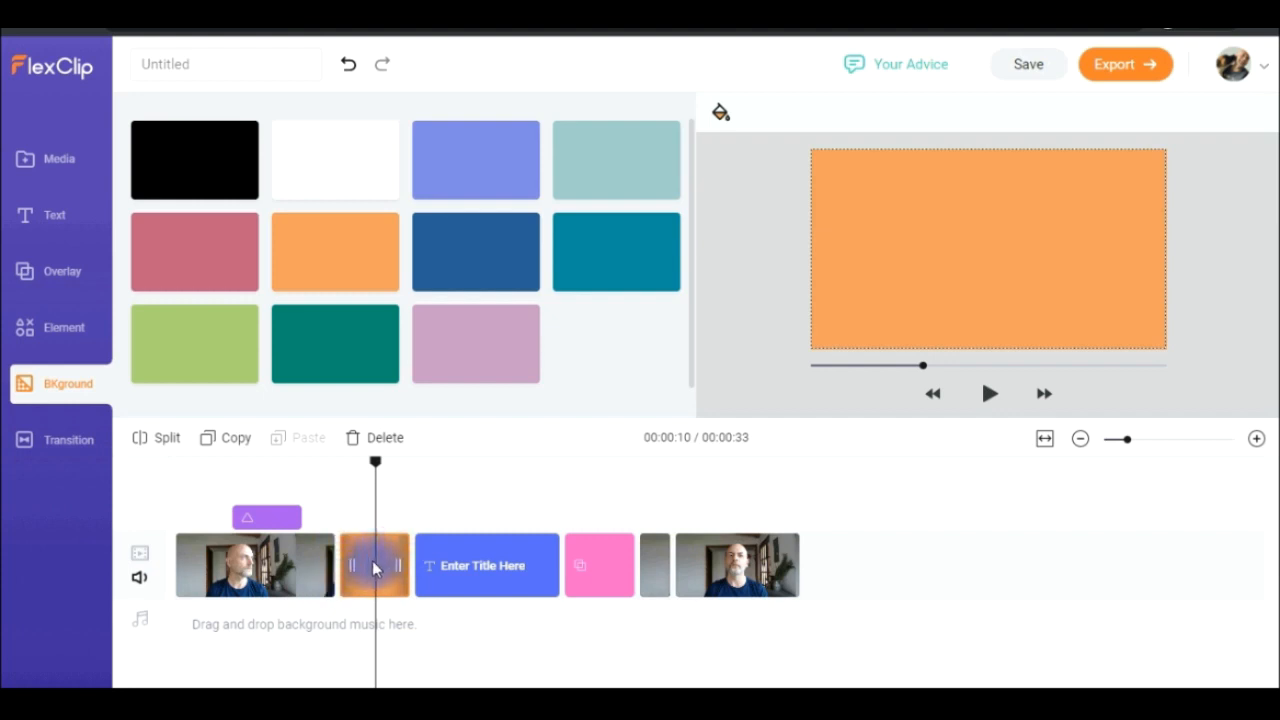
- Look through the Wipe and Fade transitions available for the join between the first video segment and the orange background
{"action": "left_click", "coordinate": [133, 440]}
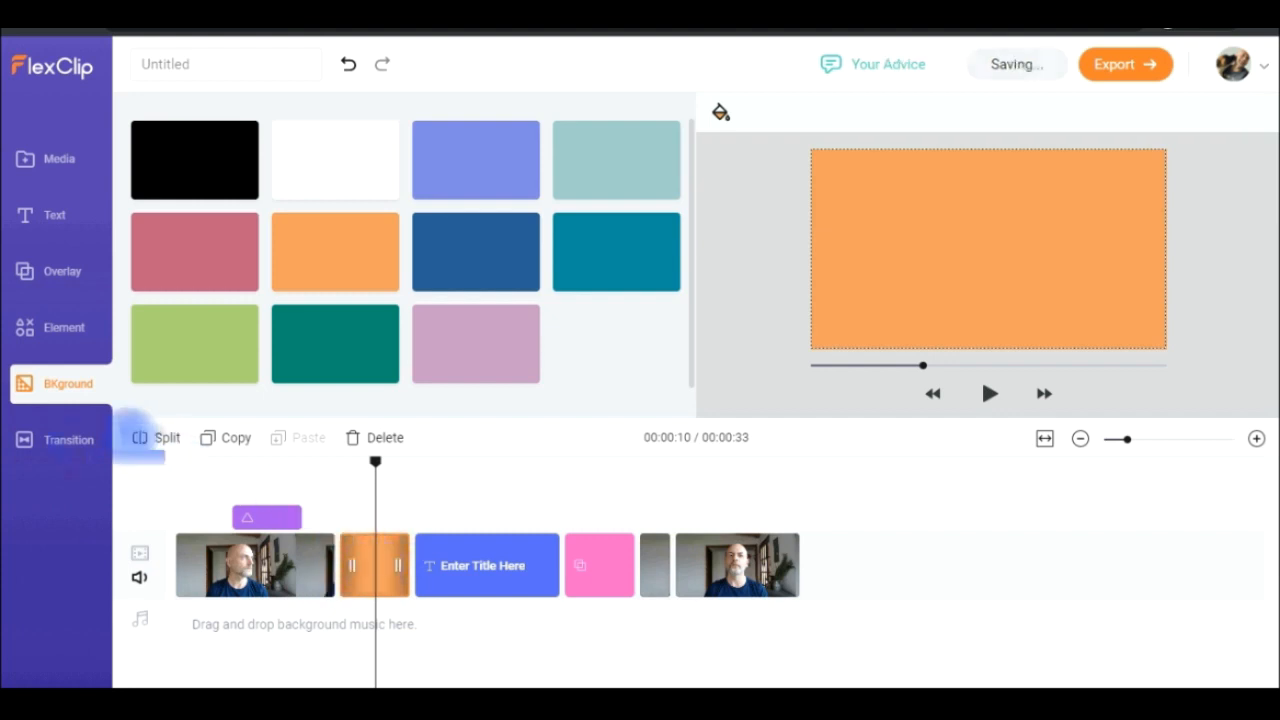
{"action": "left_click", "coordinate": [343, 570]}
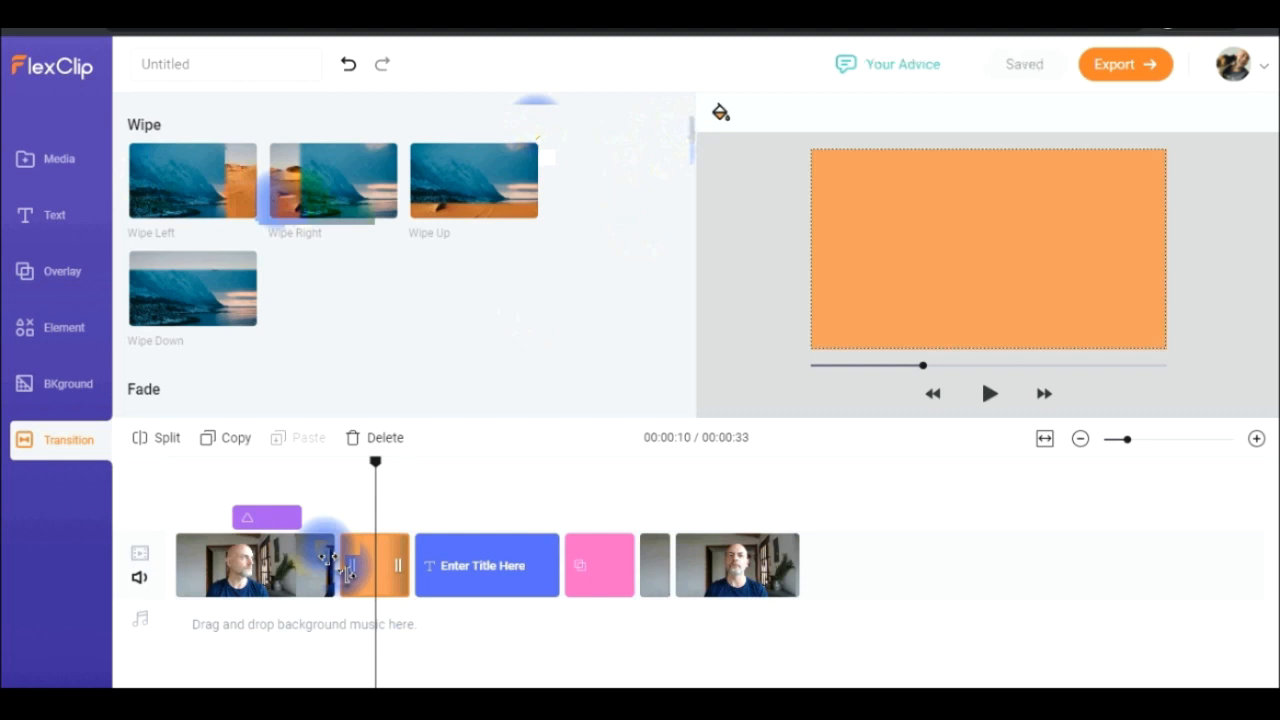
{"action": "scroll", "coordinate": [280, 195], "scroll_direction": "down", "scroll_amount": 2}
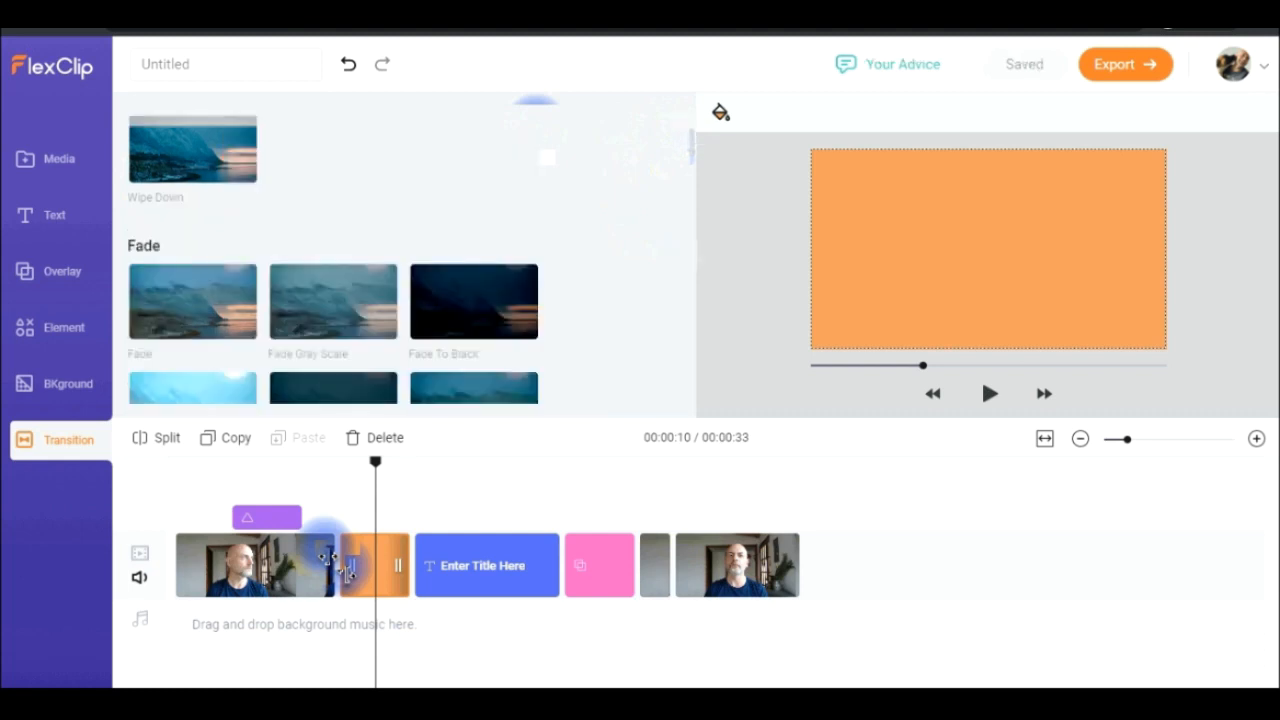
{"action": "left_click_drag", "start_coordinate": [691, 147], "coordinate": [692, 320]}
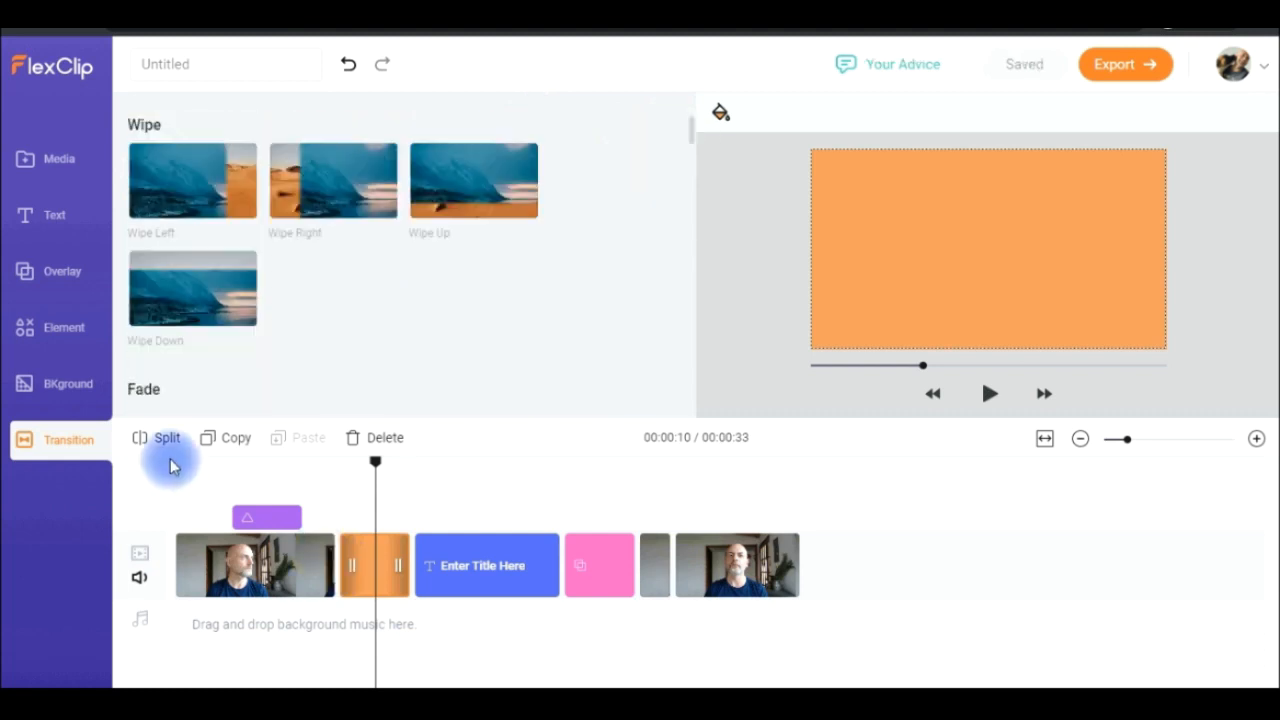
- Import the local video 2021-03-02_14-43-08 and place it above the main video track, starting over the title clip
{"action": "left_click", "coordinate": [30, 170]}
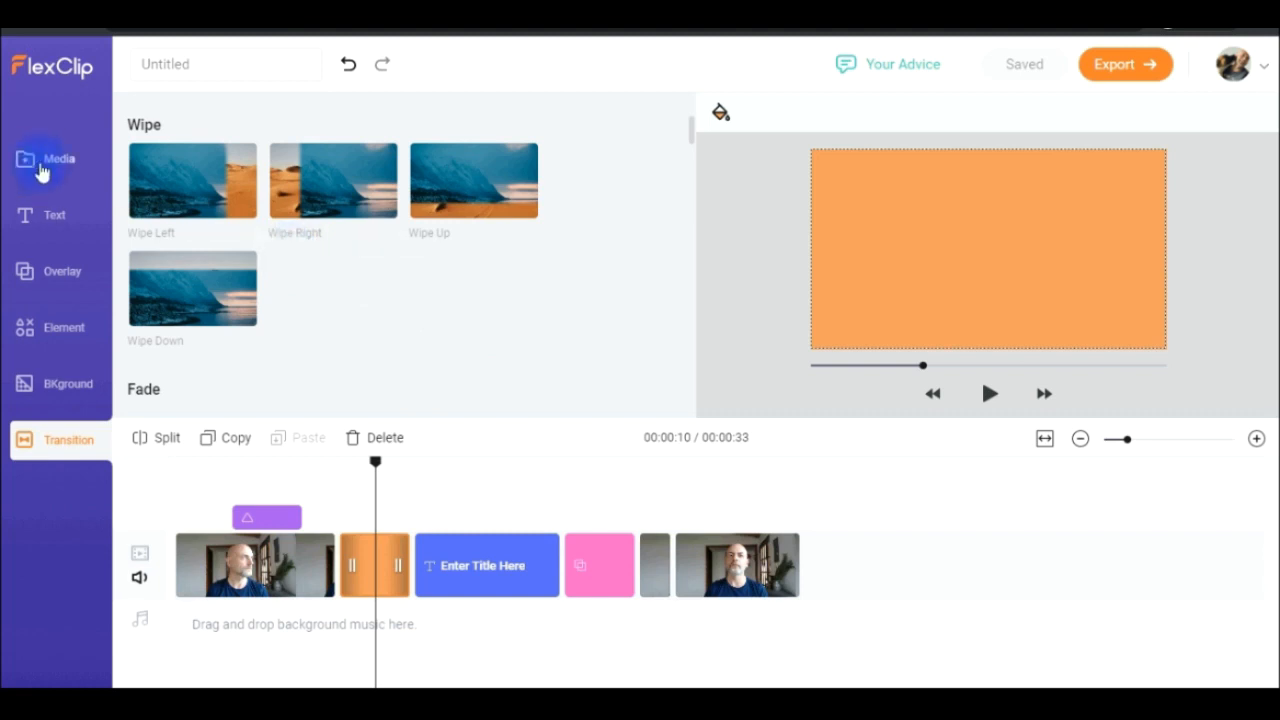
{"action": "left_click", "coordinate": [207, 175]}
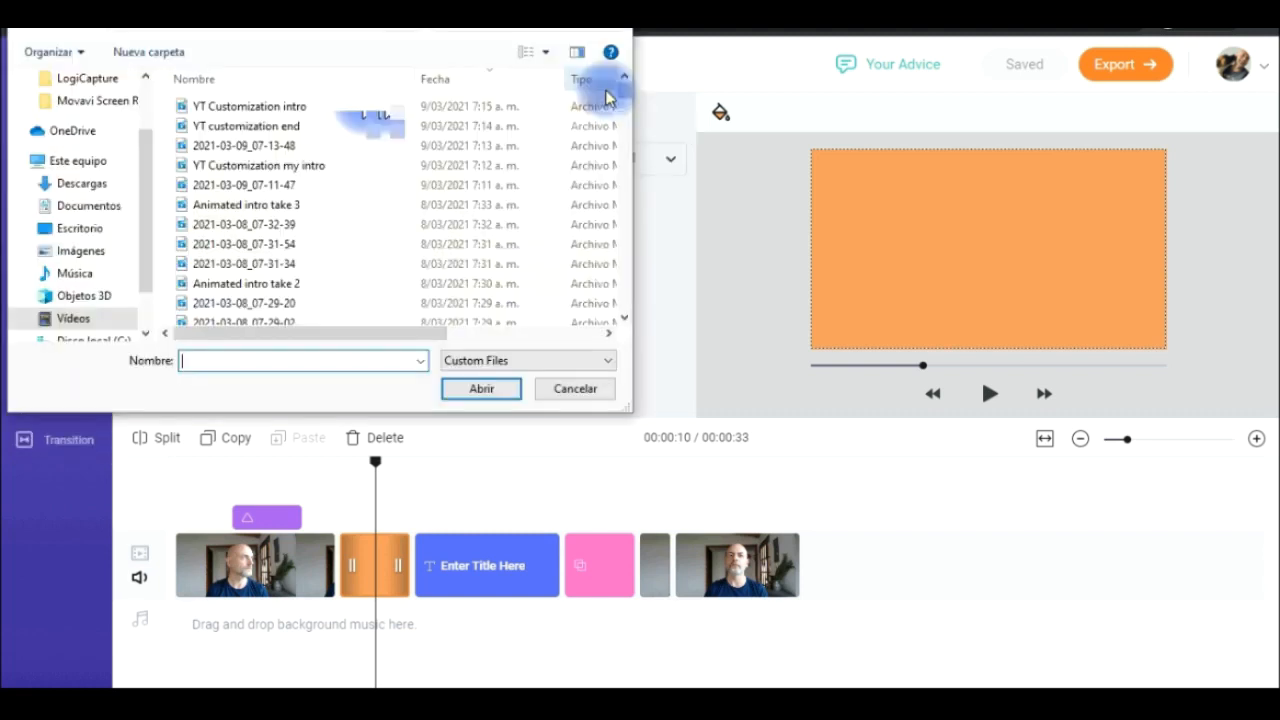
{"action": "left_click_drag", "start_coordinate": [621, 90], "coordinate": [620, 148]}
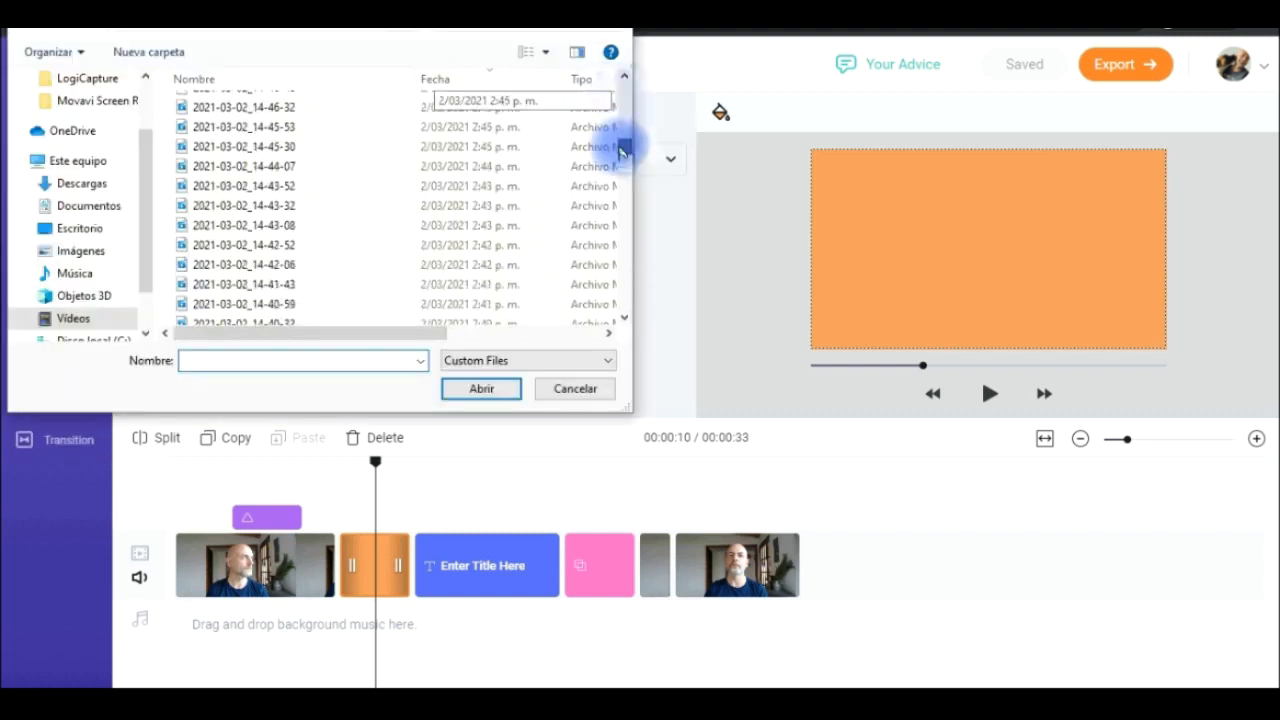
{"action": "left_click", "coordinate": [257, 225]}
{"action": "left_click", "coordinate": [478, 386]}
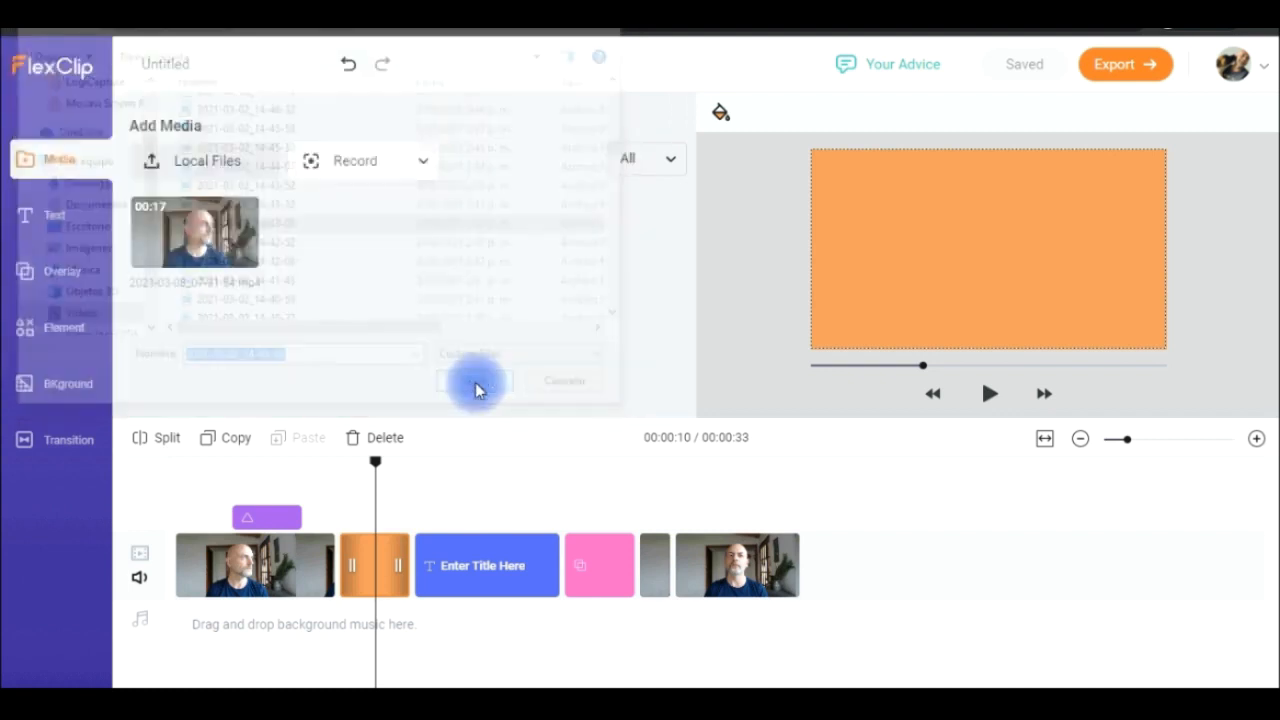
{"action": "left_click_drag", "start_coordinate": [603, 387], "coordinate": [426, 506]}
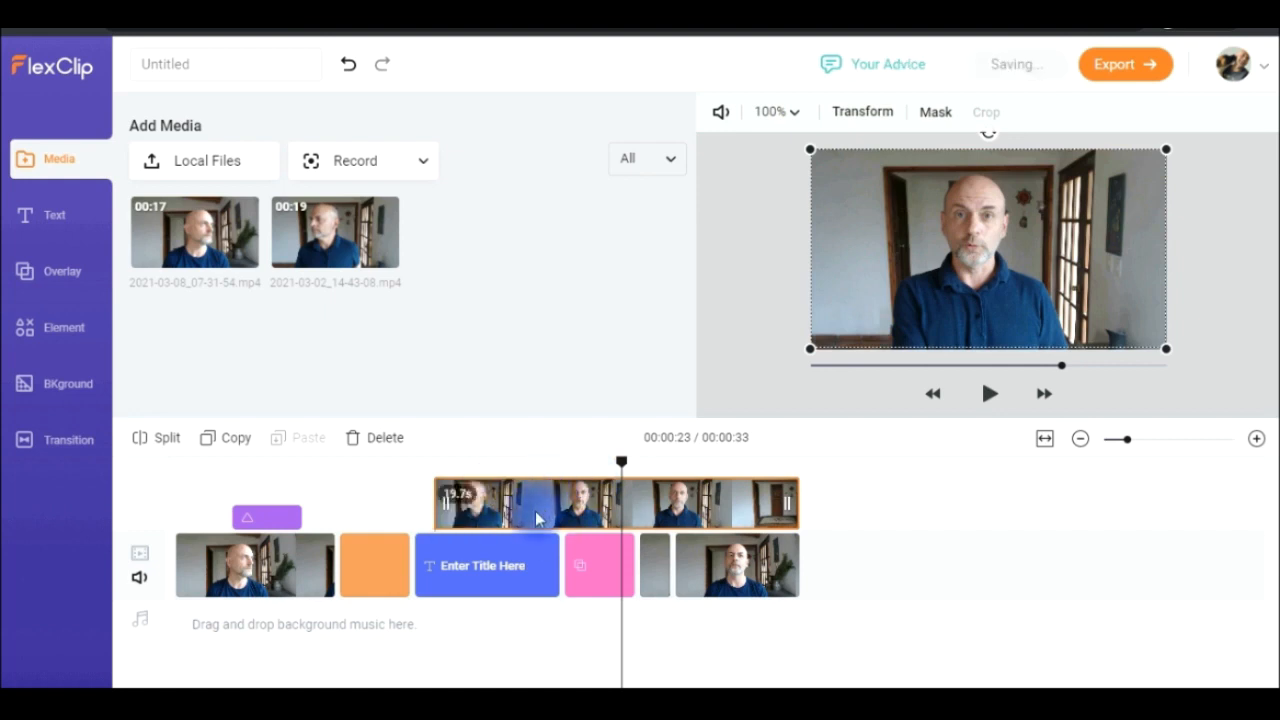